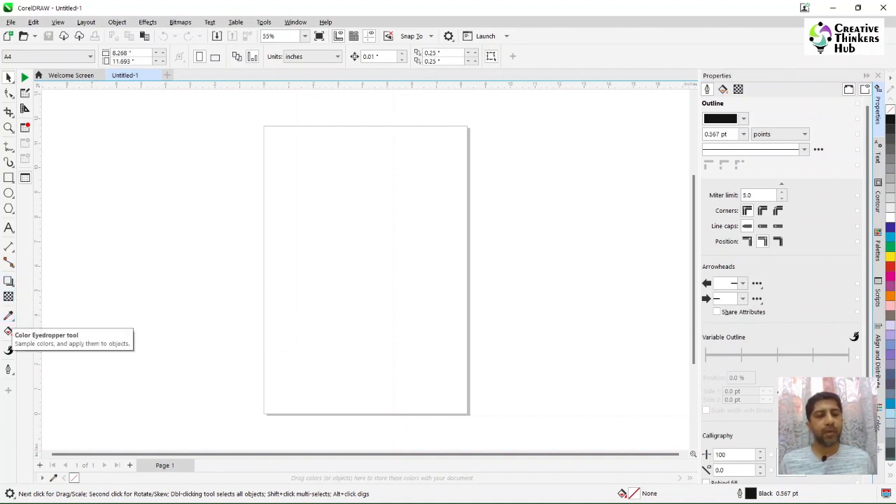
Draw a cyan-filled rectangle about 7.0 × 6.9 inches and a yellow-filled ellipse about 5.0 × 4.9 inches overlapping its lower-right corner
left_click(9, 178)
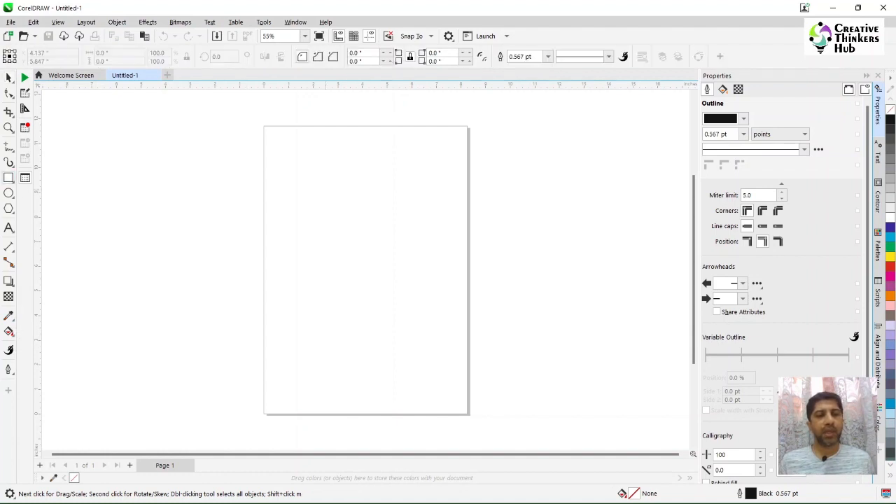
left_click_drag(278, 154, 450, 324)
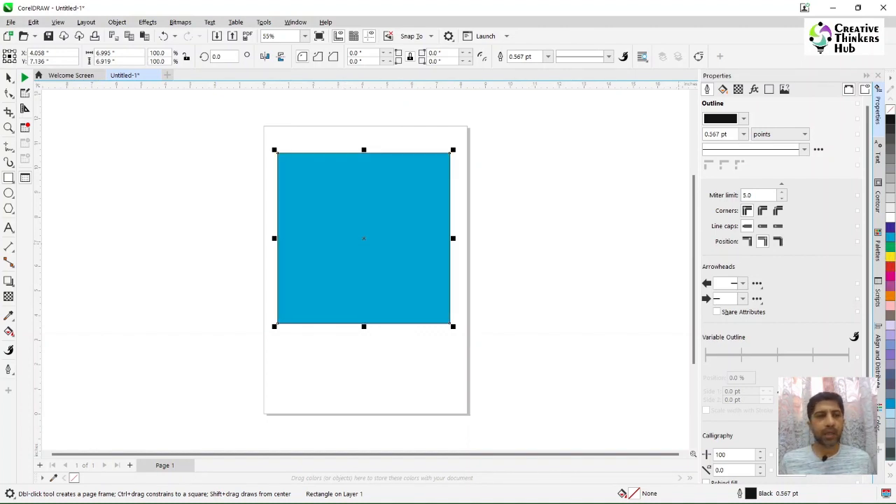
left_click(8, 194)
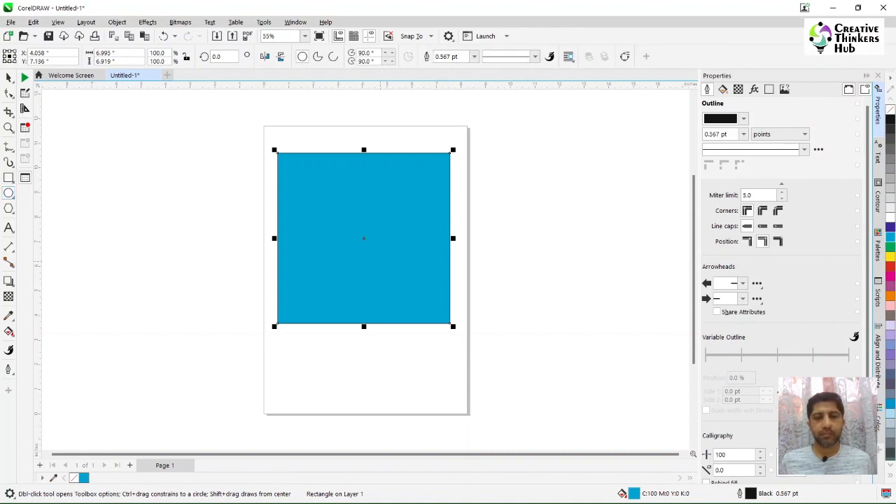
left_click_drag(381, 262, 504, 382)
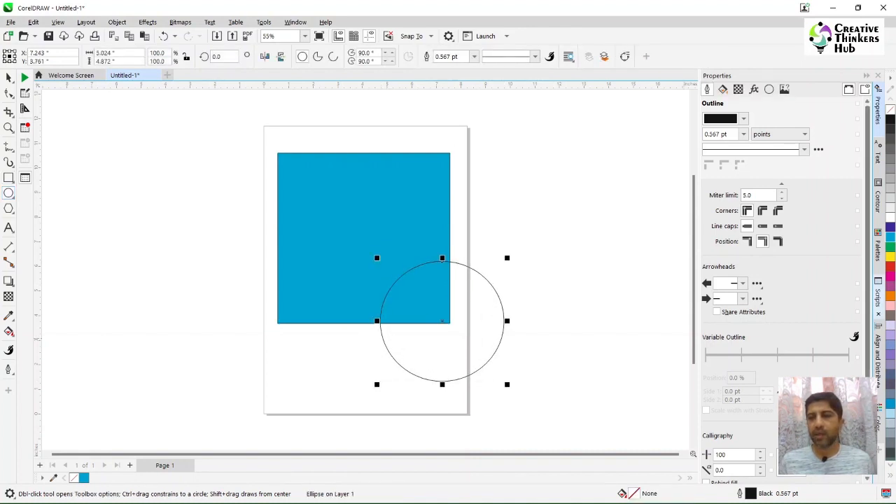
left_click(890, 256)
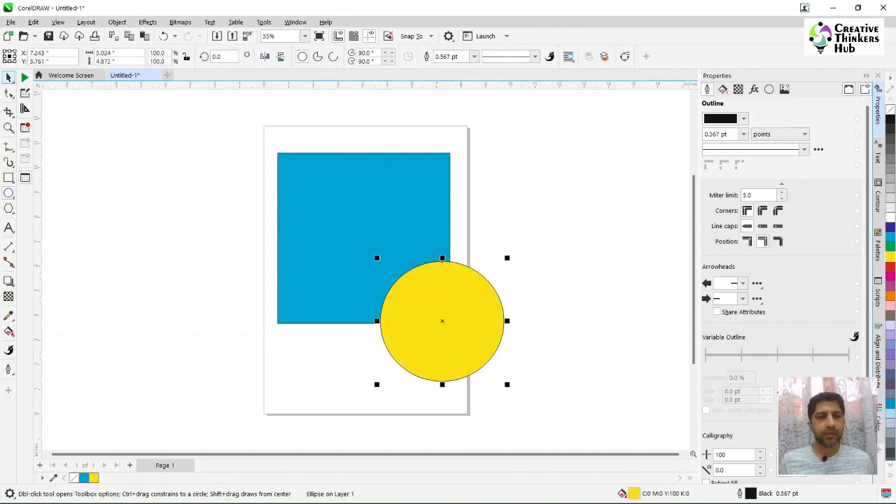
Move the yellow circle slightly up and left over the rectangle's corner and send it behind the rectangle
left_click(9, 77)
left_click_drag(426, 321, 414, 303)
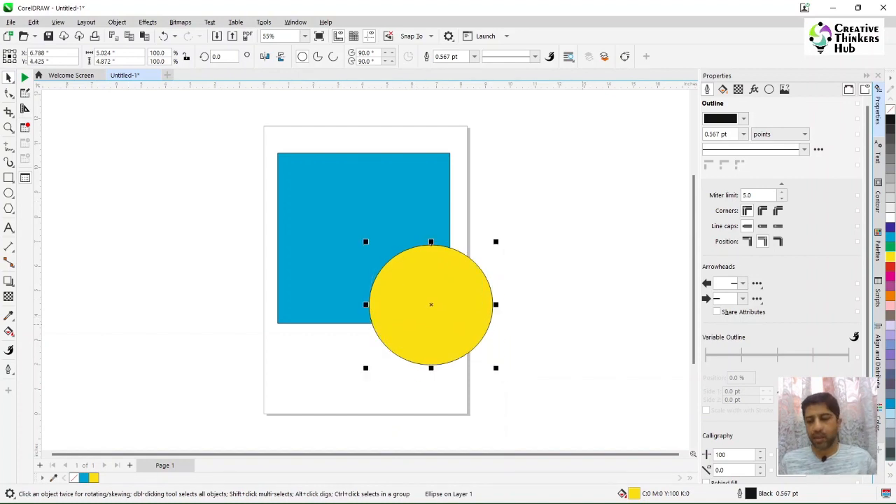
key("shift+Page_Down")
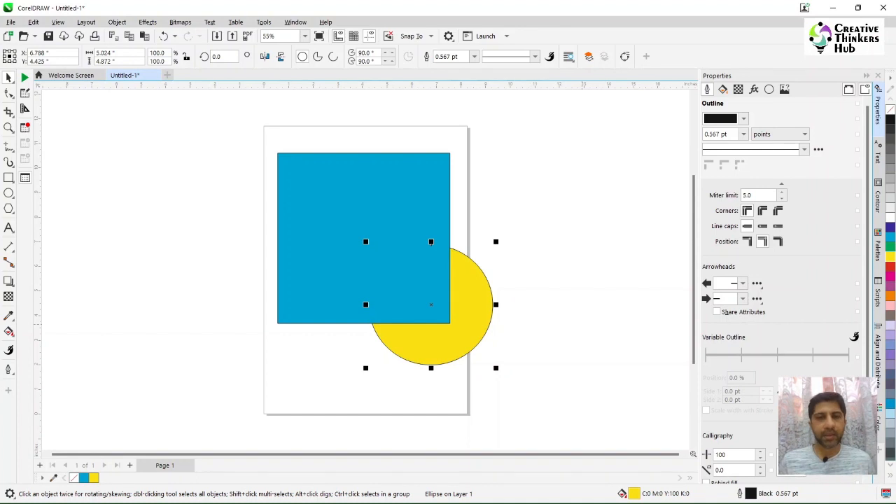
key("Escape")
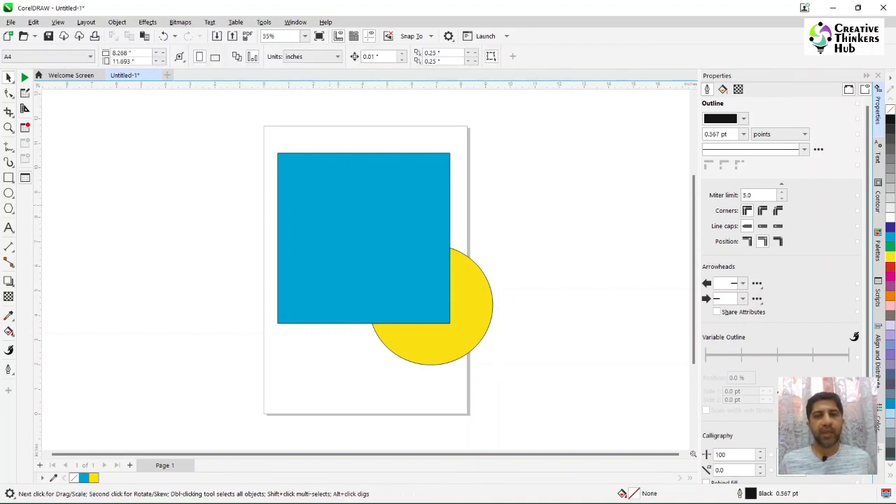
Bring the yellow circle in front of the blue rectangle and send it to the back again
left_click(332, 206)
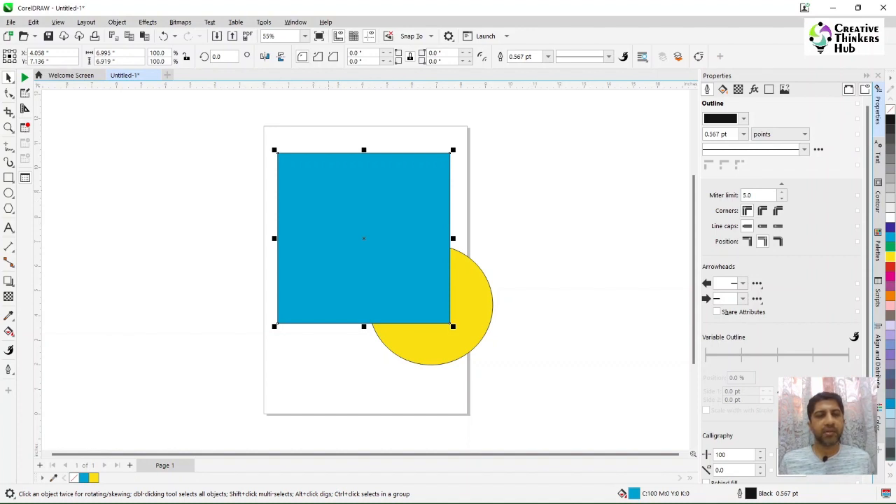
left_click(211, 231)
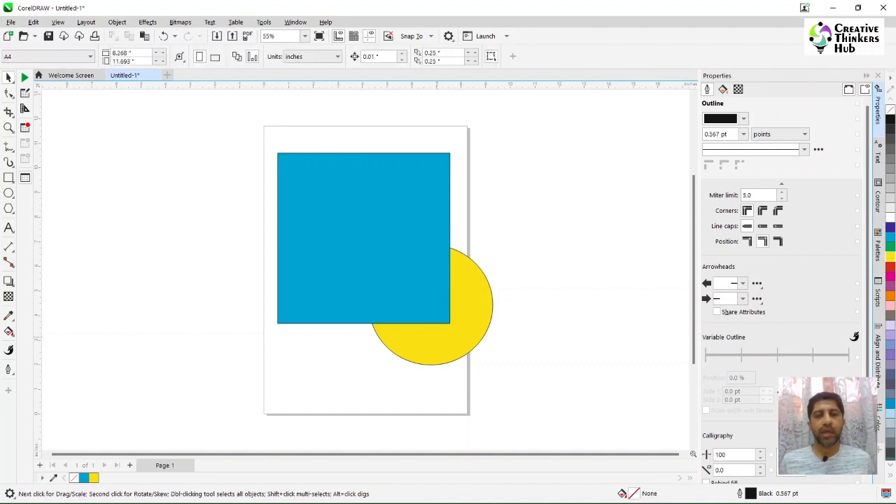
left_click(468, 304)
left_click(148, 285)
left_click(477, 329)
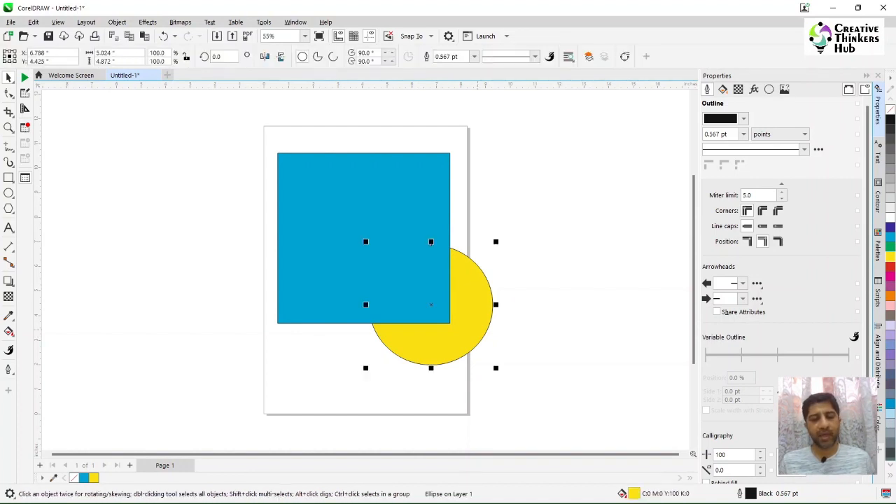
key("shift+Page_Up")
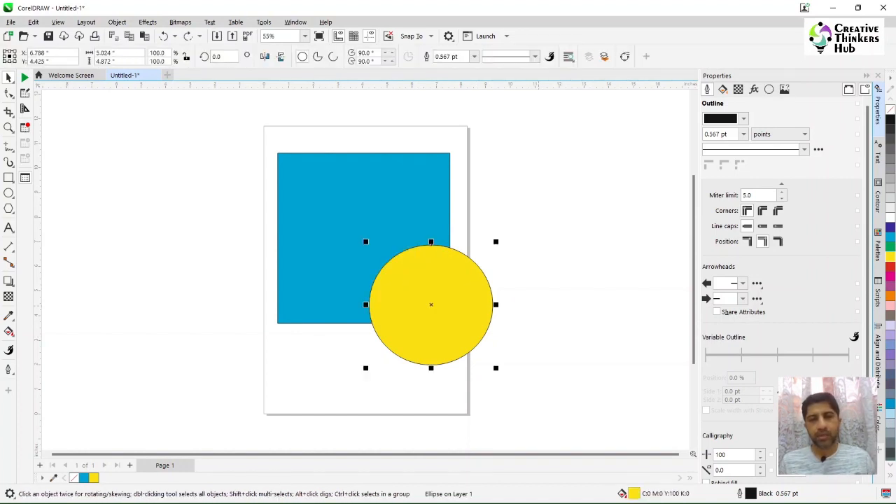
key("shift+Page_Down")
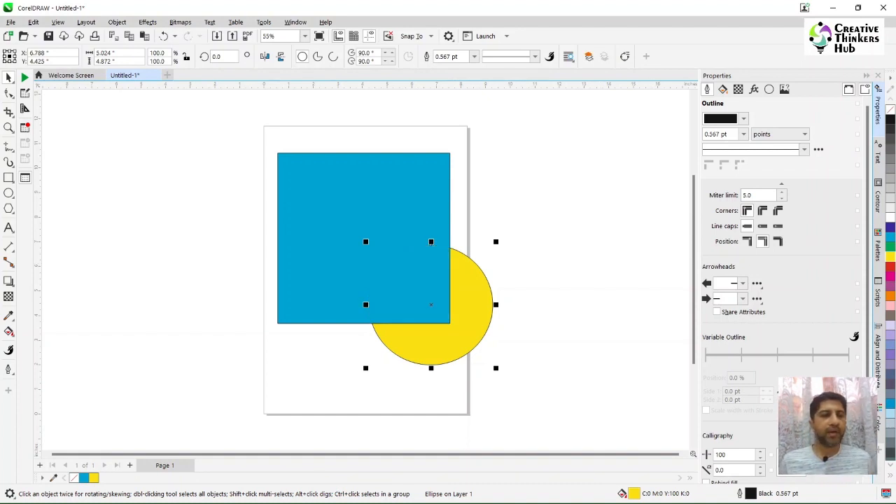
Try uniform transparency on the yellow circle and undo it
left_click(8, 296)
left_click(25, 57)
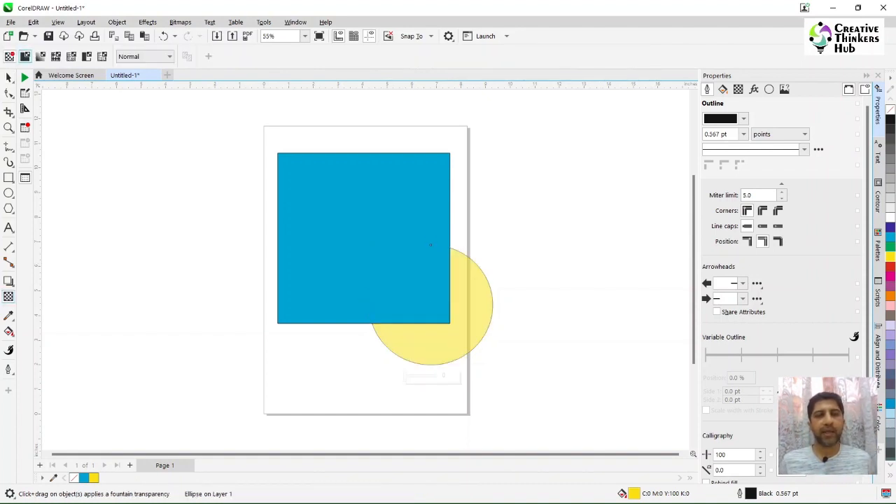
key("space")
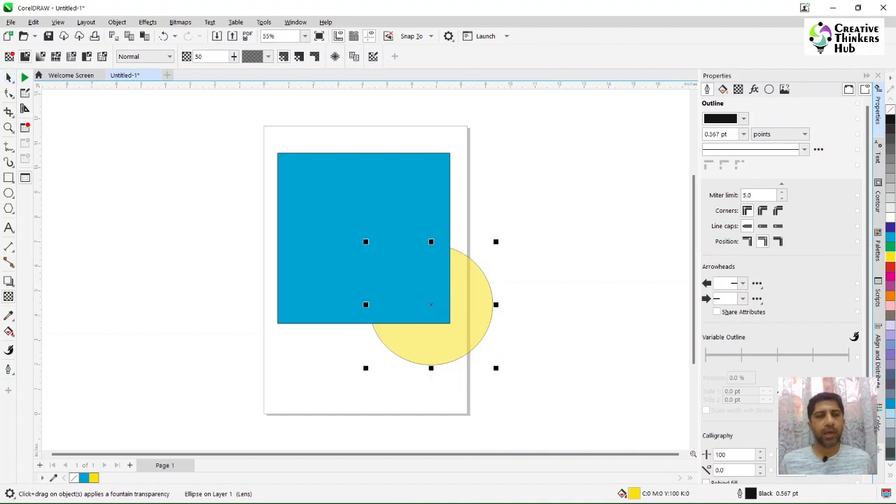
key("Escape")
key("ctrl+z")
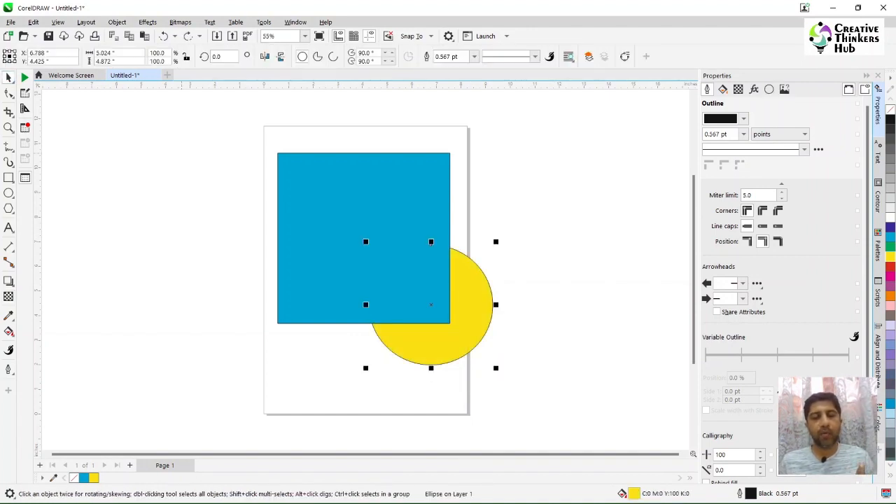
key("Escape")
Apply uniform transparency to the blue rectangle and set its value to 70
left_click(365, 238)
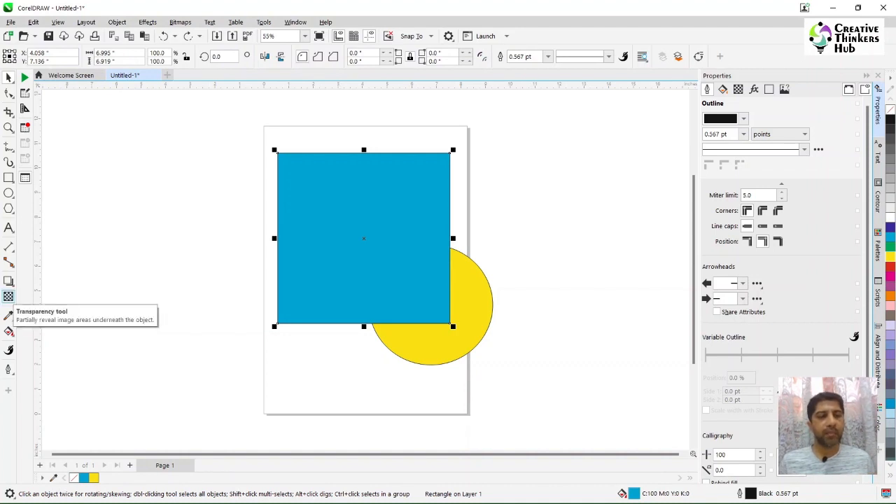
left_click(8, 297)
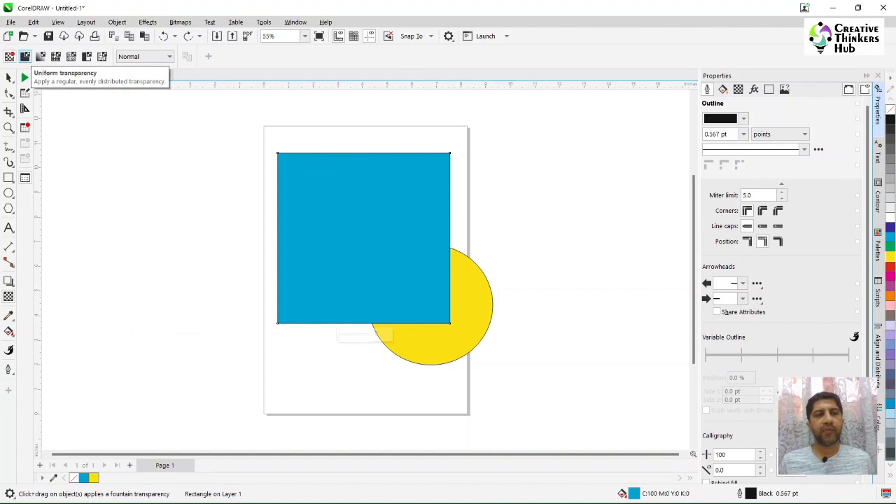
left_click(24, 57)
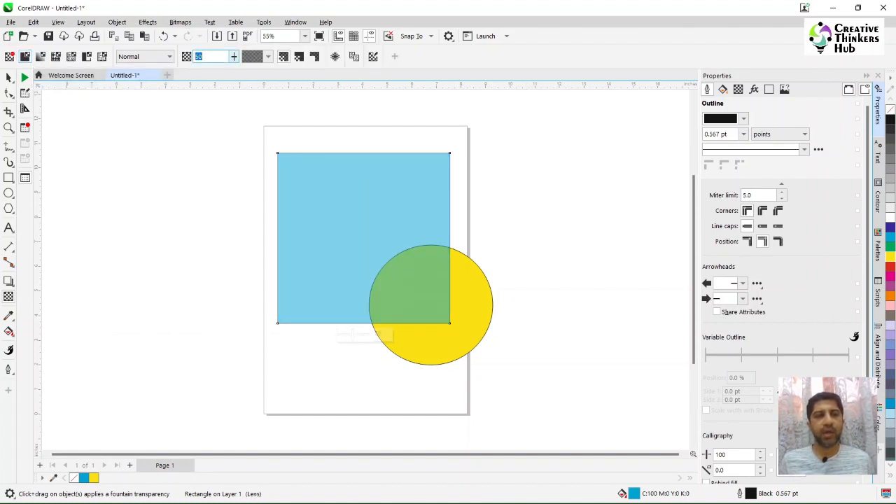
type("70")
key("Return")
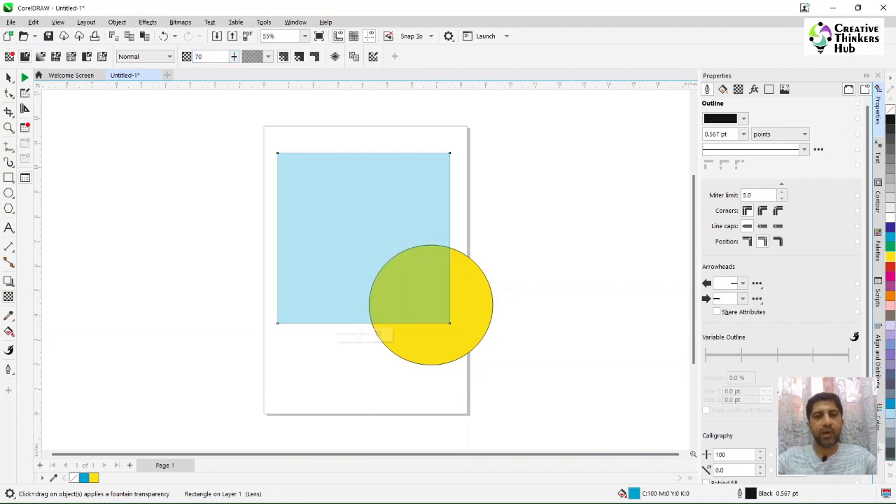
Try transparency values of 20 and 80 on the blue rectangle
double_click(203, 56)
type("3")
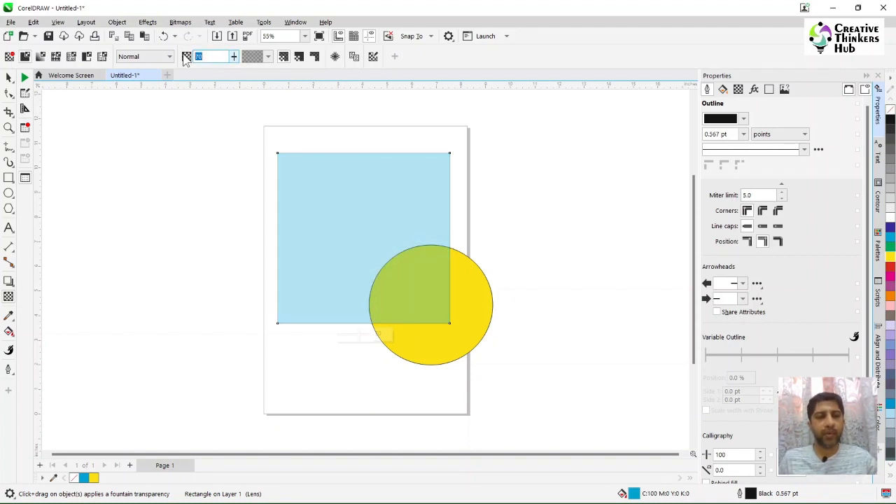
type("0")
key("Return")
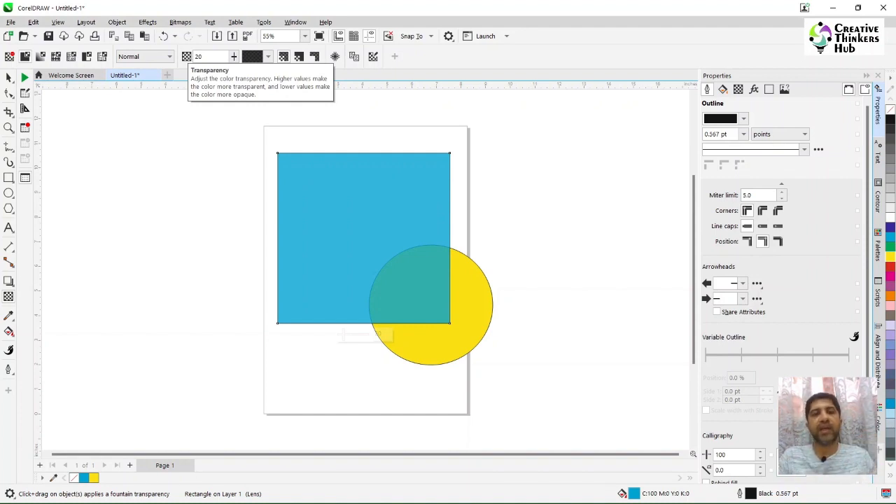
type("80")
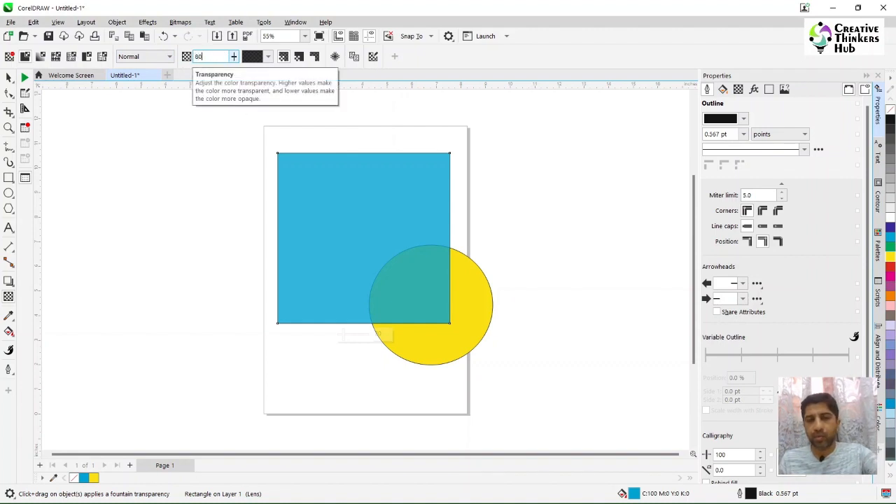
key("Return")
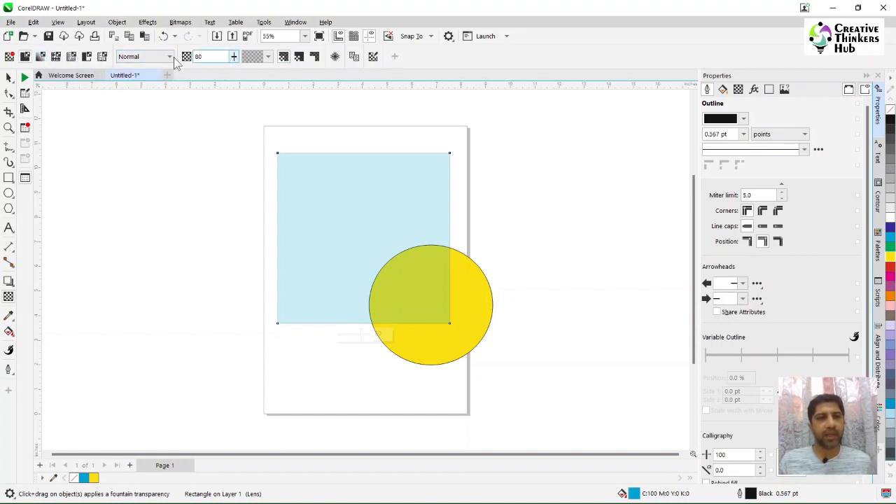
Try the Add and Subtract merge modes on the rectangle's transparency and return it to Normal
left_click(142, 57)
left_click(137, 83)
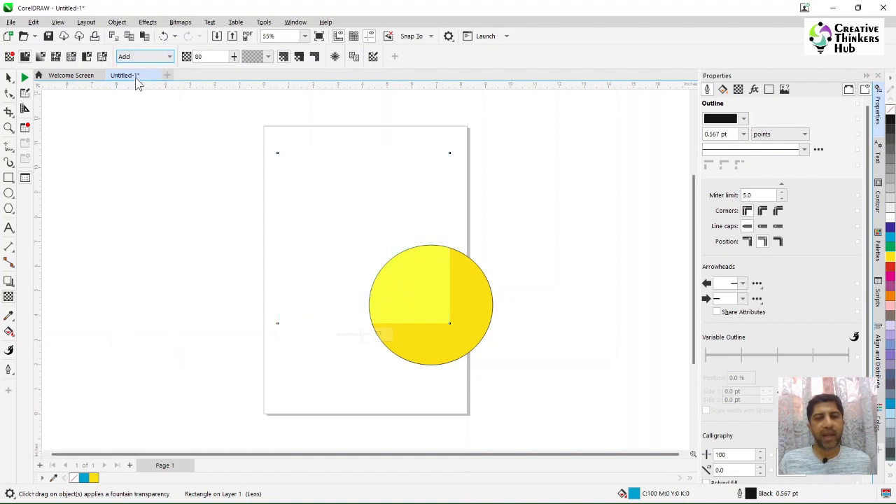
left_click(140, 58)
left_click(135, 90)
left_click(137, 60)
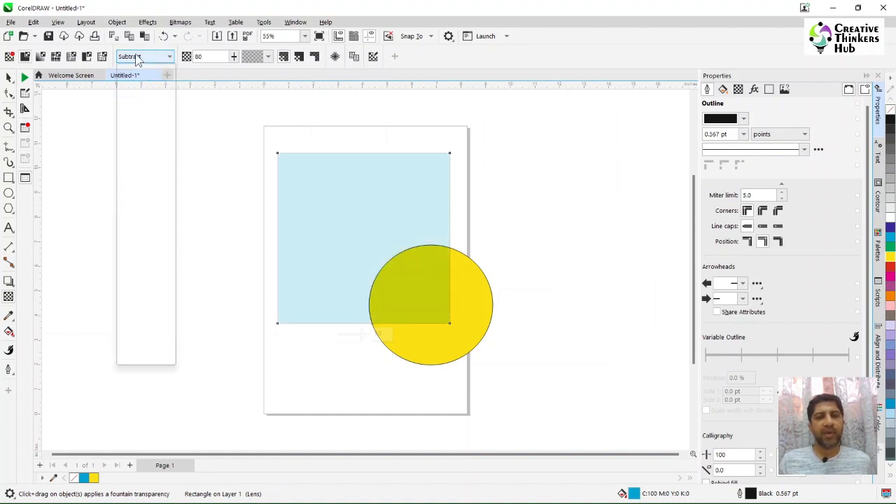
left_click(140, 69)
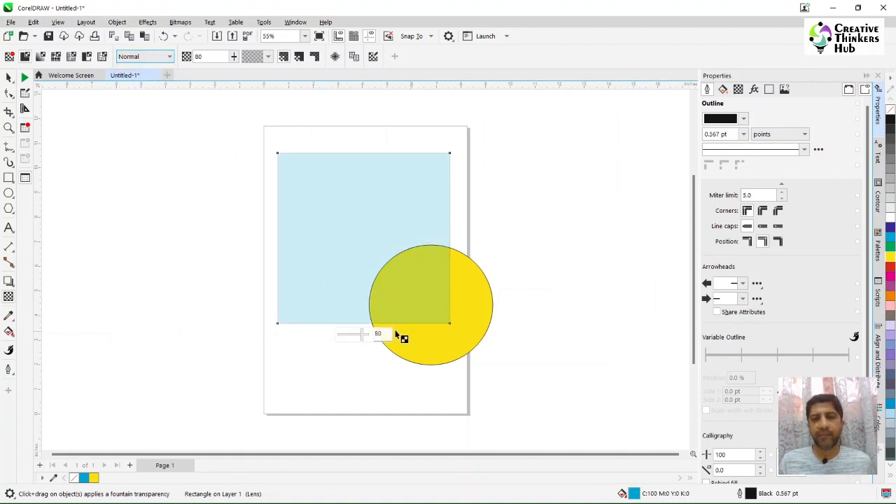
Set the blue rectangle's uniform transparency to 50
double_click(203, 56)
type("50")
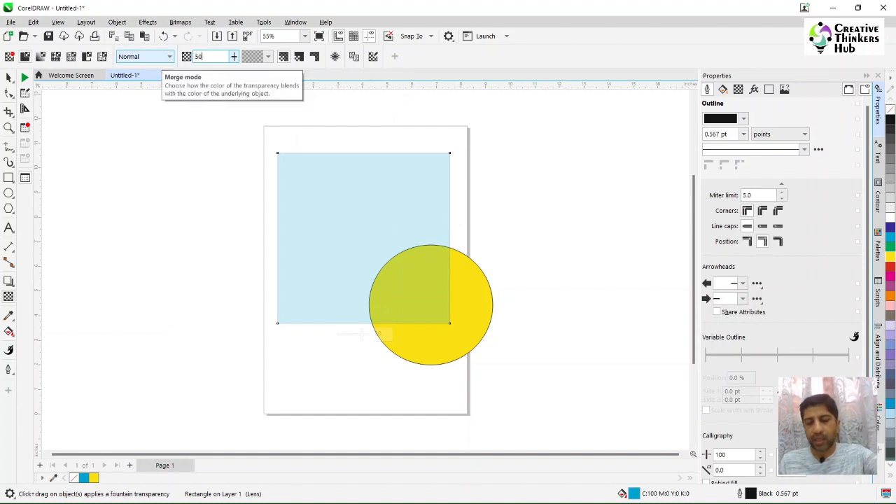
key("Return")
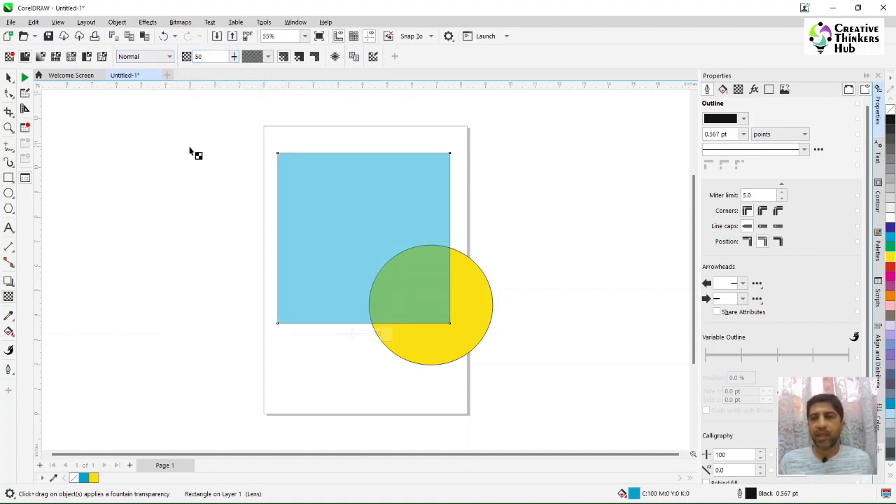
left_click(744, 135)
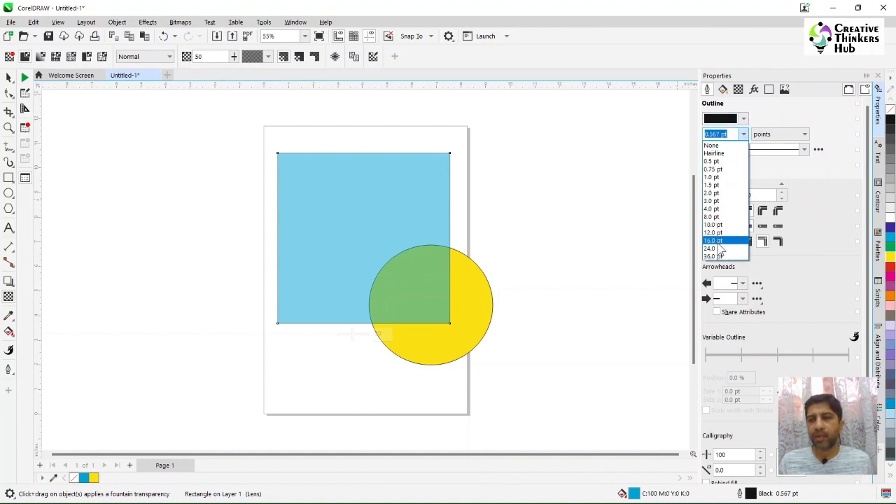
left_click(10, 77)
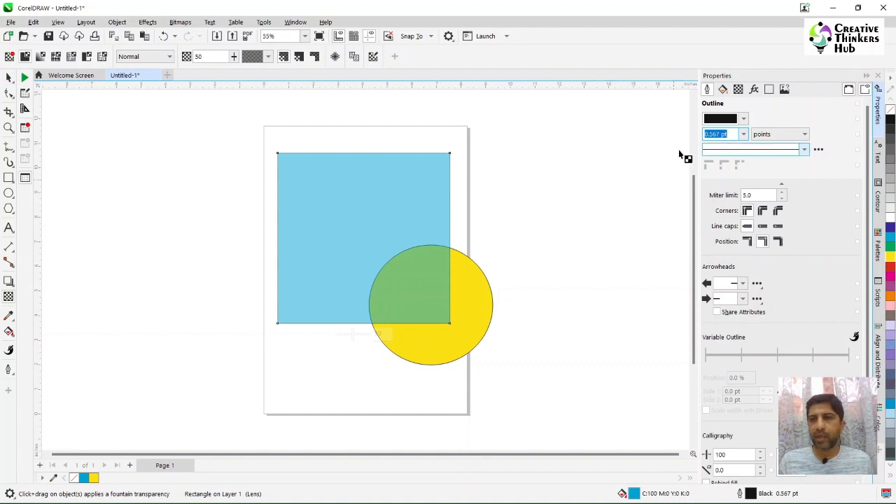
left_click(296, 22)
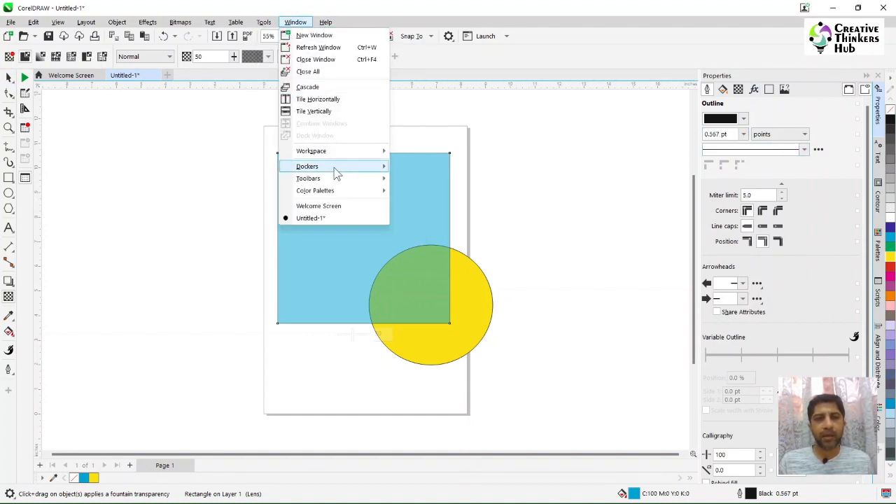
mouse_move(337, 173)
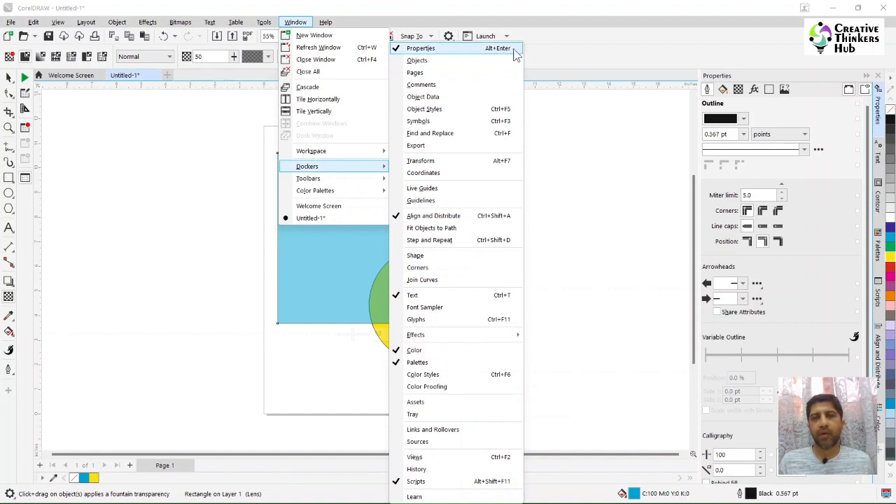
left_click(607, 194)
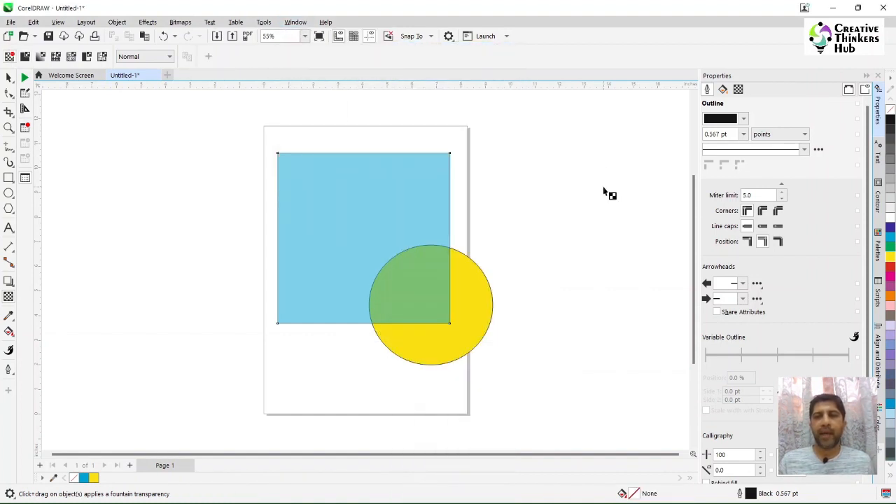
Set the blue rectangle's outline width to 16 pt and deselect it
left_click(9, 78)
left_click(356, 199)
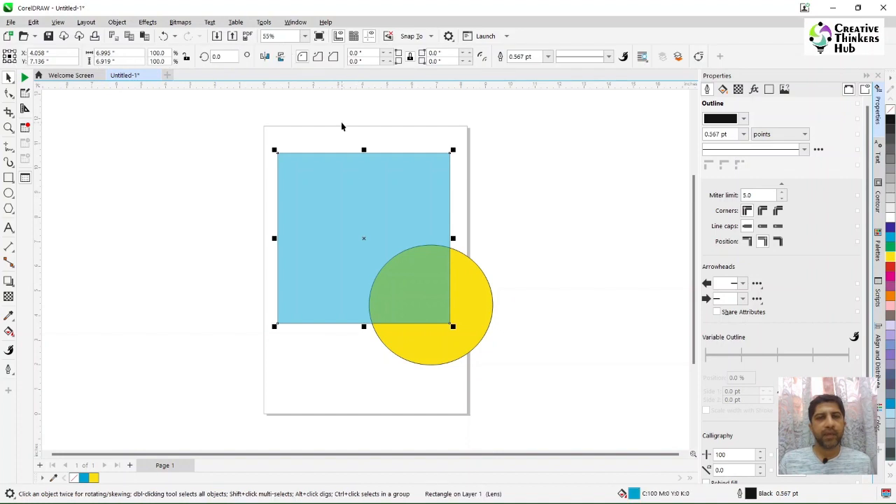
left_click(549, 56)
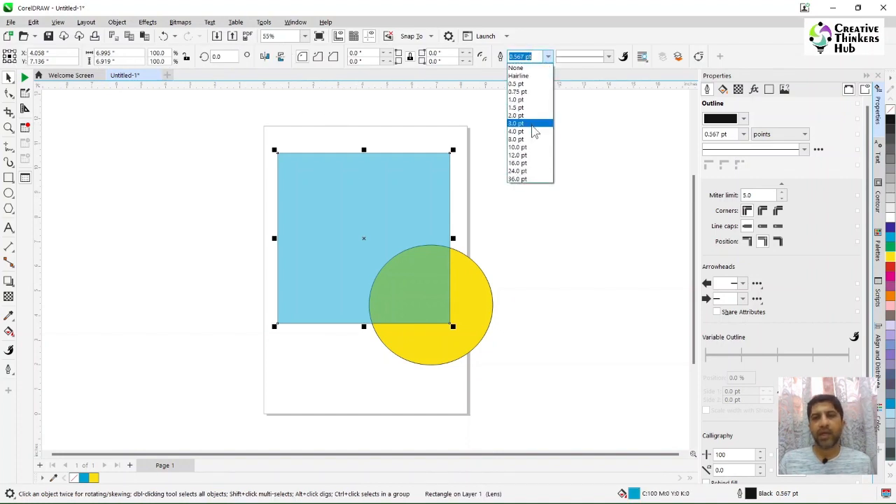
left_click(526, 166)
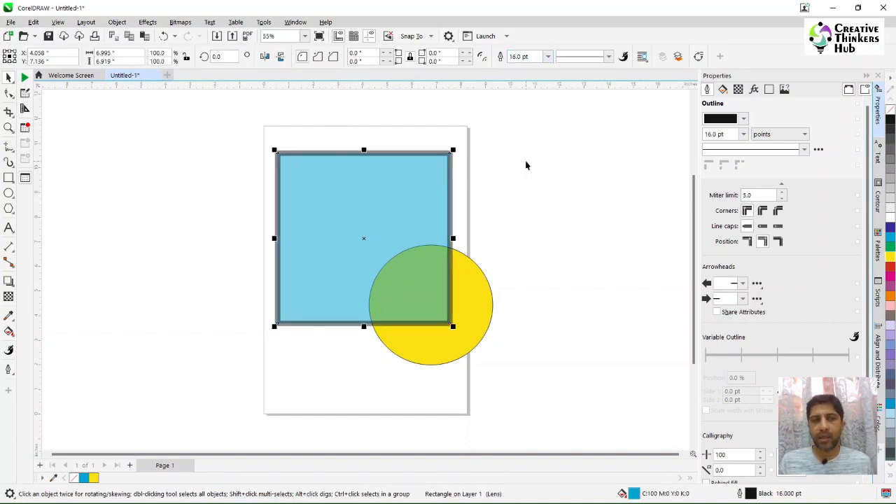
left_click(526, 166)
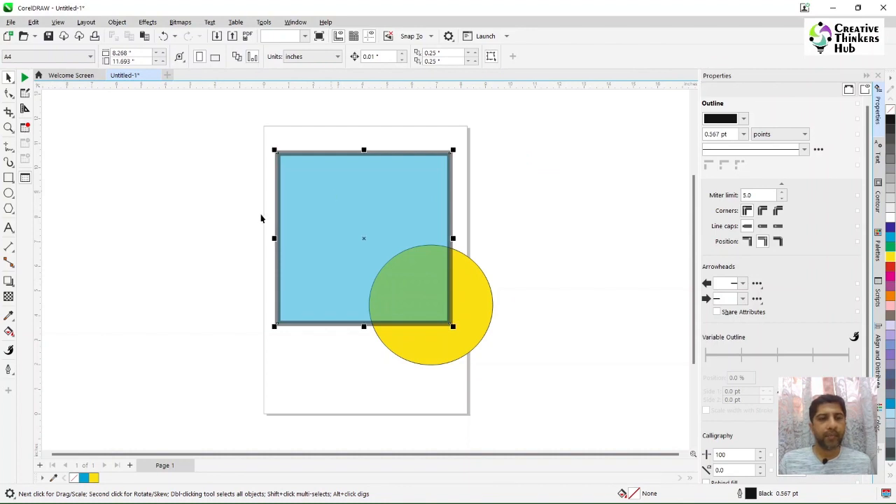
Try applying the blue rectangle's transparency only to its fill
left_click(9, 281)
left_click(9, 296)
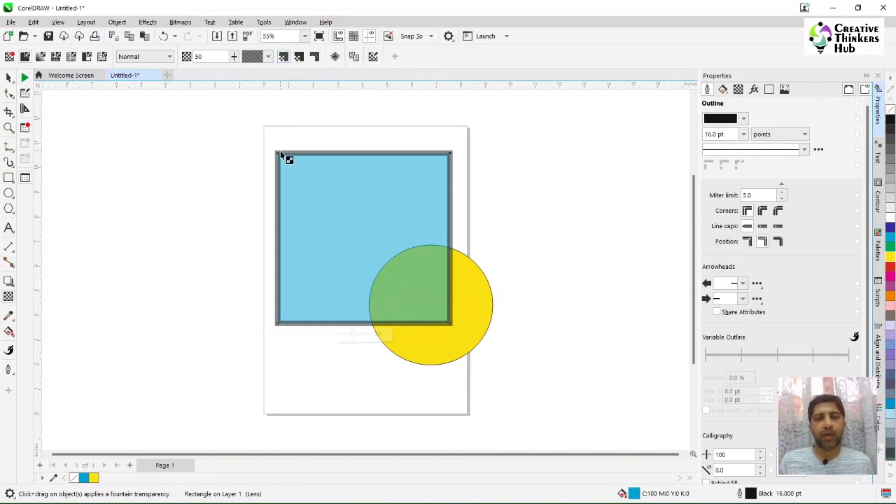
left_click(9, 127)
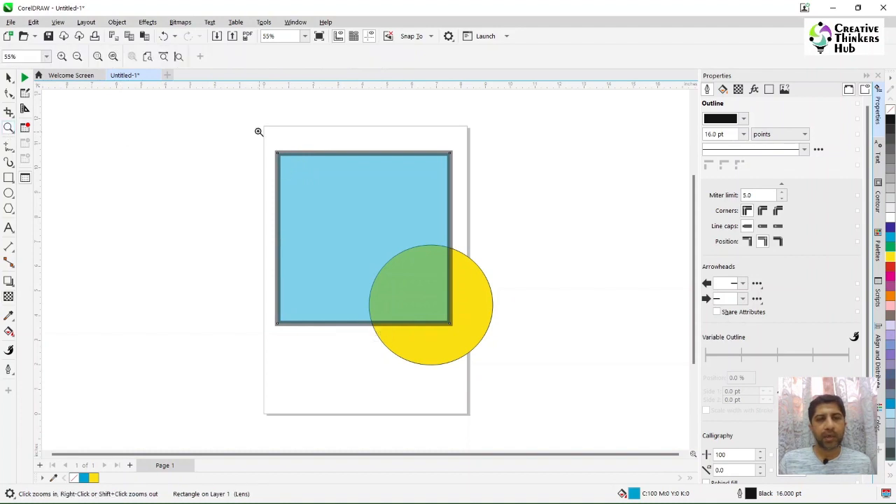
left_click_drag(261, 138, 509, 371)
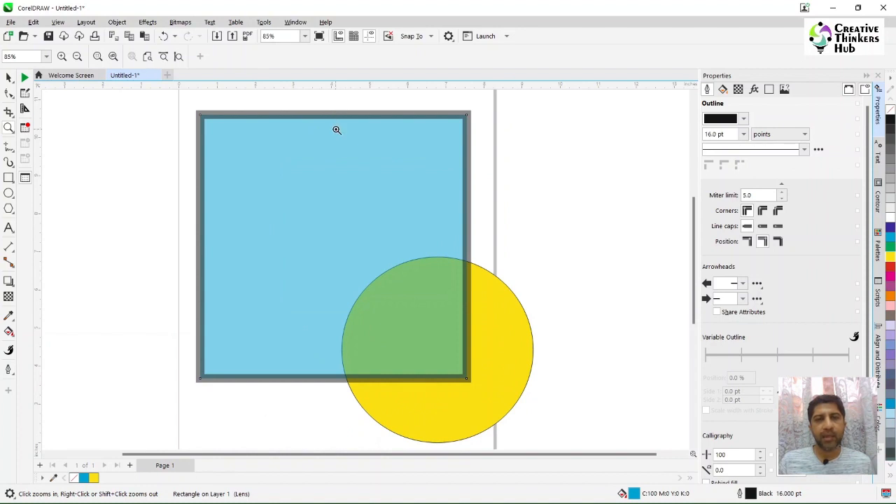
left_click(9, 77)
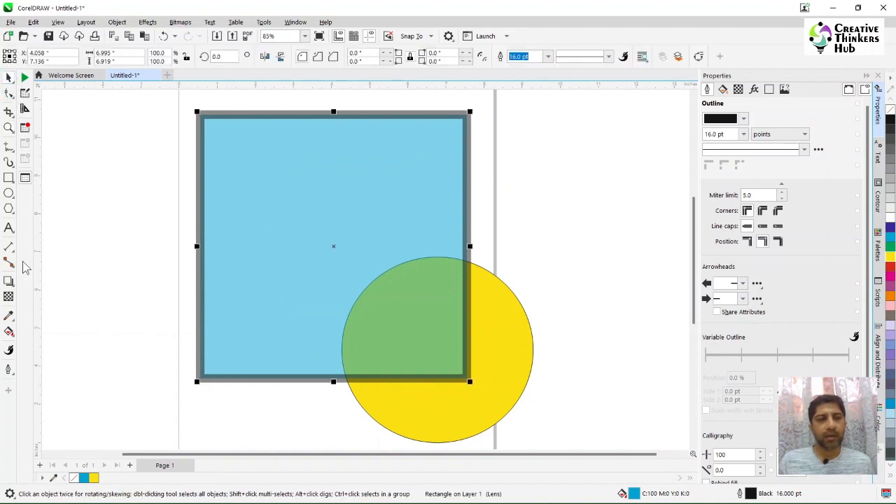
left_click(8, 296)
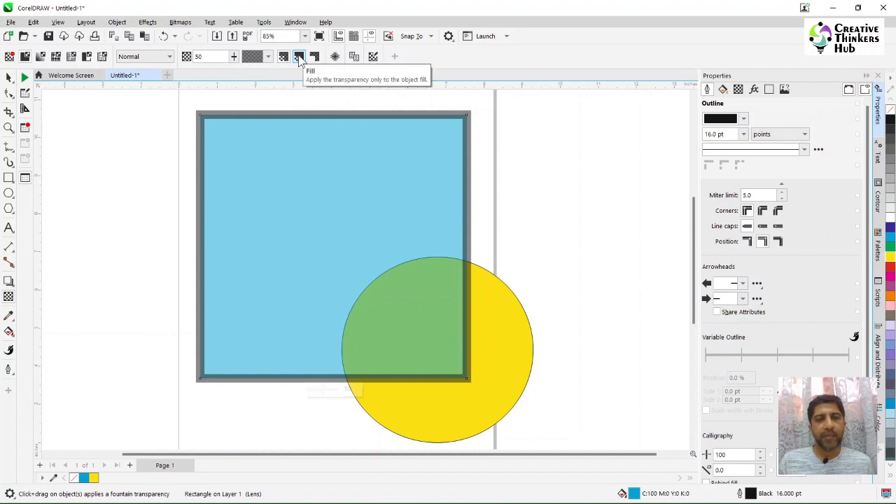
left_click(299, 57)
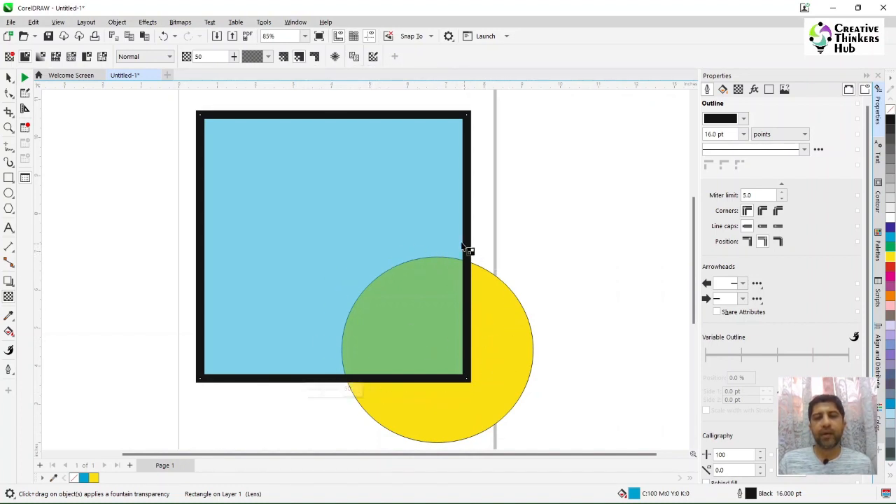
Try applying the rectangle's transparency only to its outline, and return it to both fill and outline
left_click(314, 57)
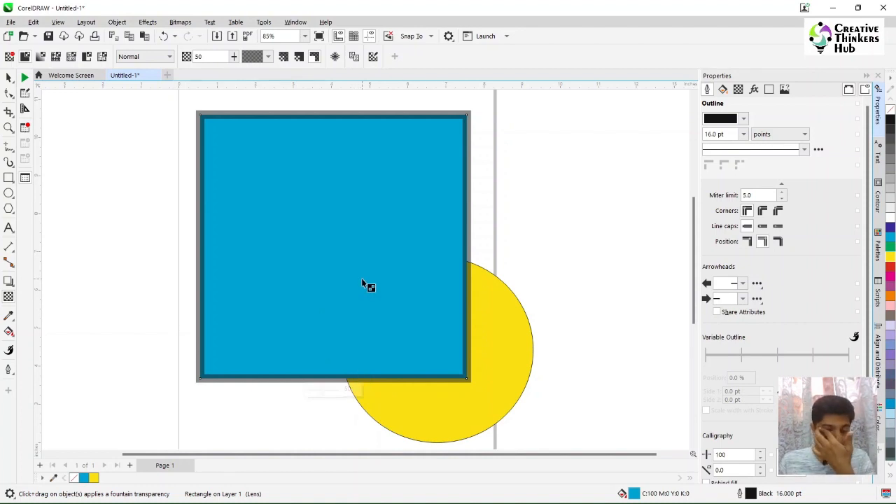
key("space")
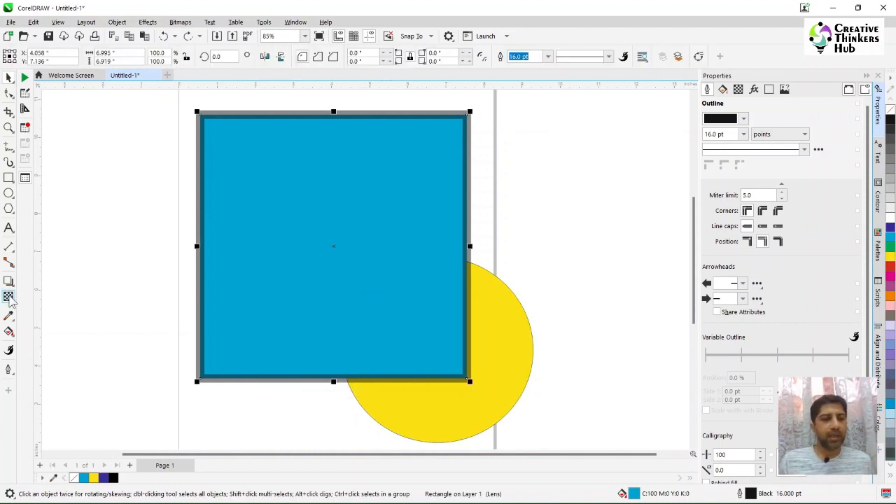
left_click(8, 296)
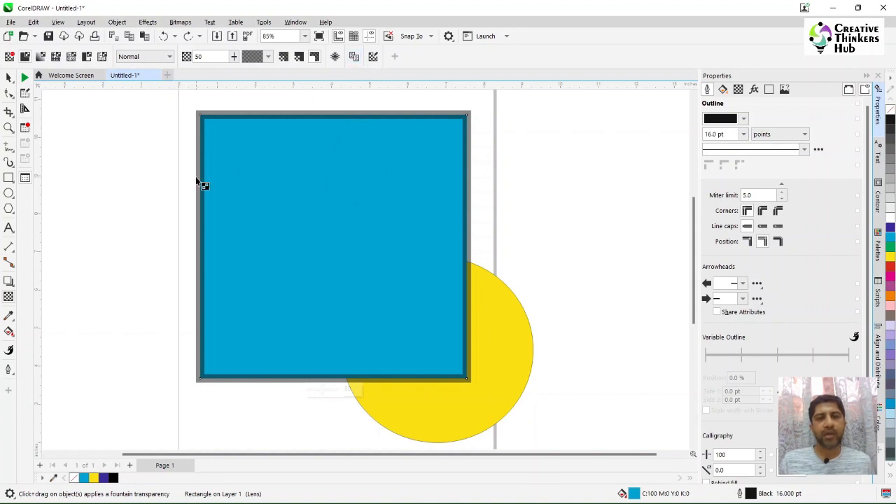
left_click(283, 56)
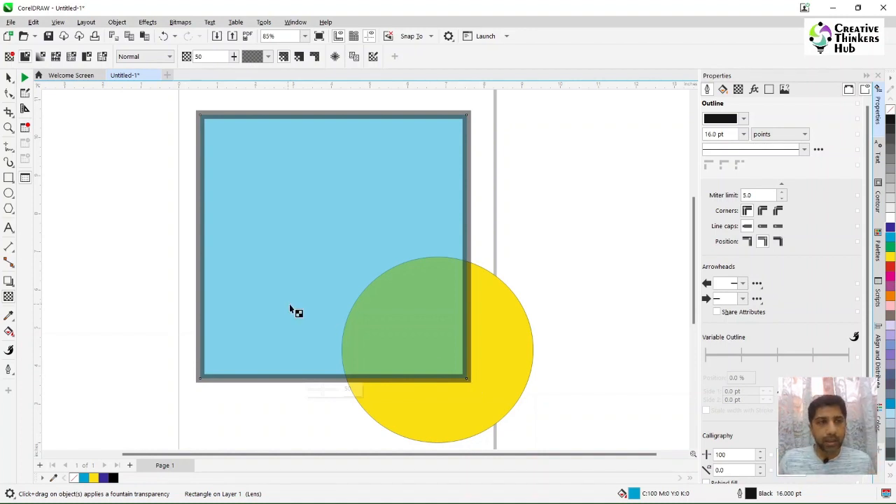
Draw a five-sided polygon about 2.74 by 3.80 inches overlapping the yellow circle's right edge and fill it dark blue
left_click(8, 208)
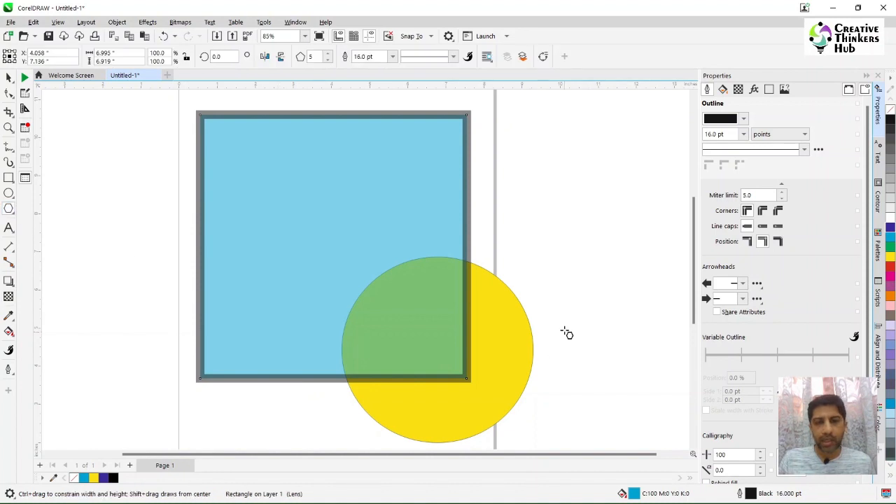
left_click_drag(581, 296, 476, 419)
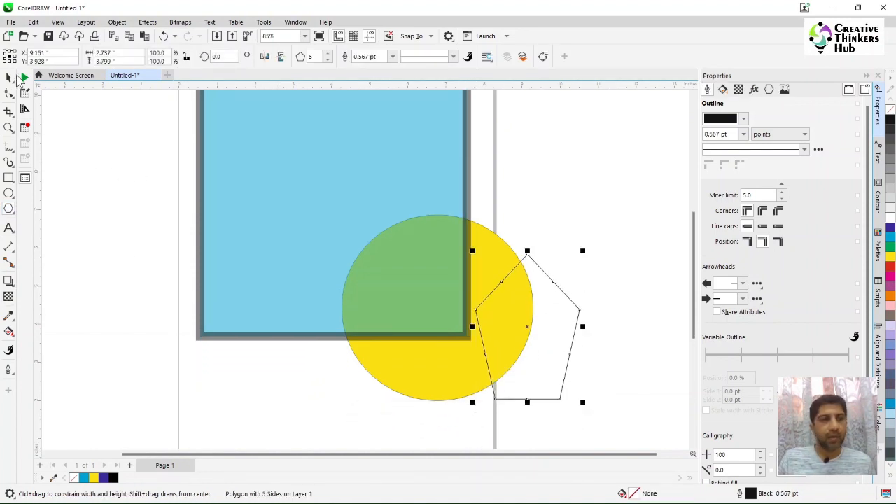
key("space")
left_click(891, 227)
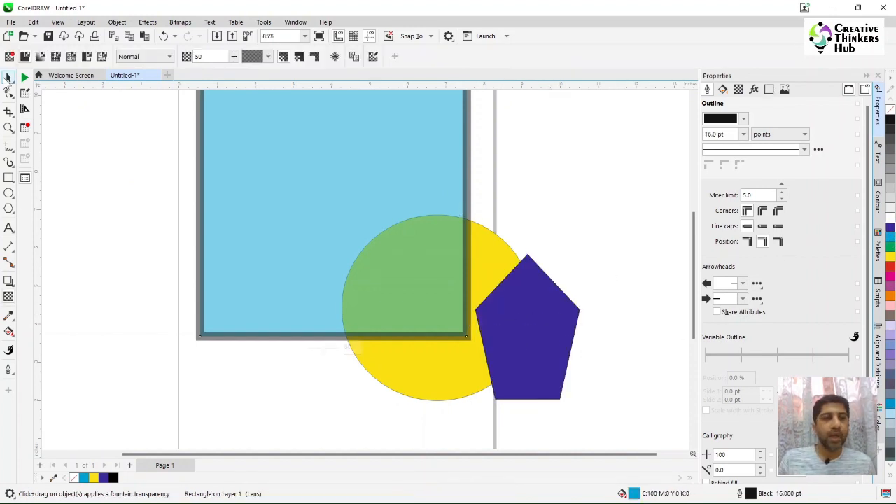
Copy the blue rectangle's transparency onto the dark blue pentagon and deselect it
left_click(8, 77)
left_click(81, 138)
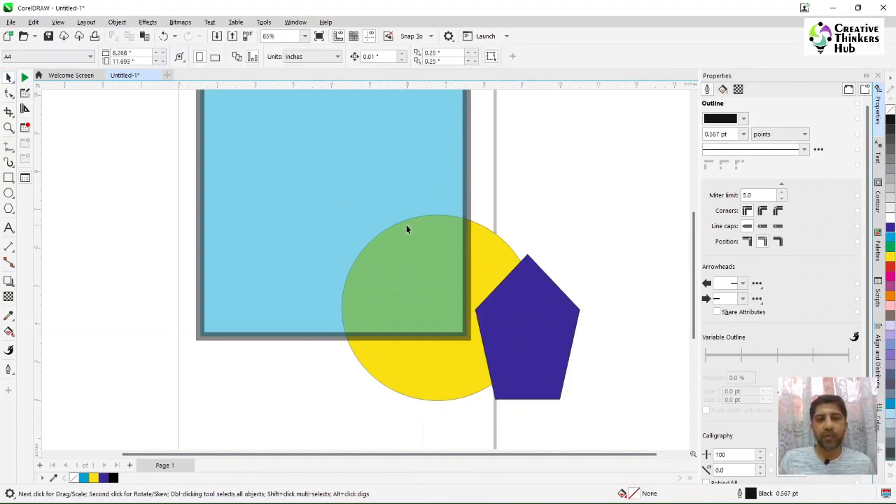
left_click(565, 318)
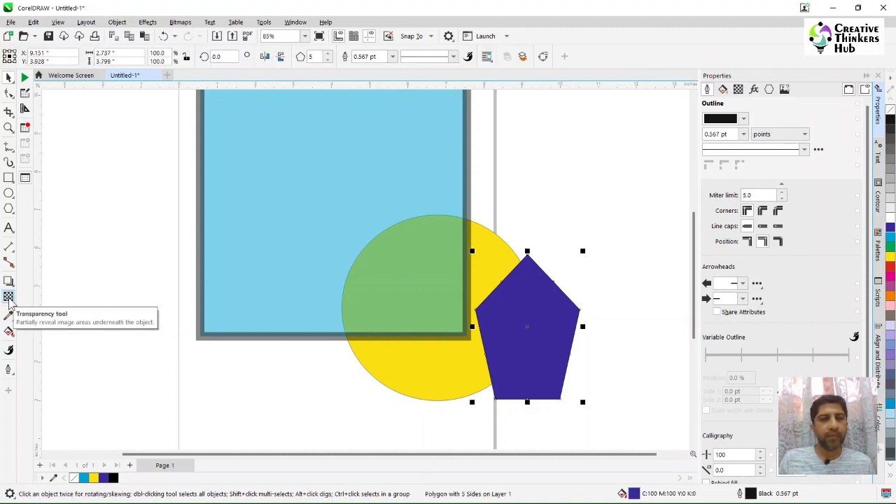
left_click(9, 297)
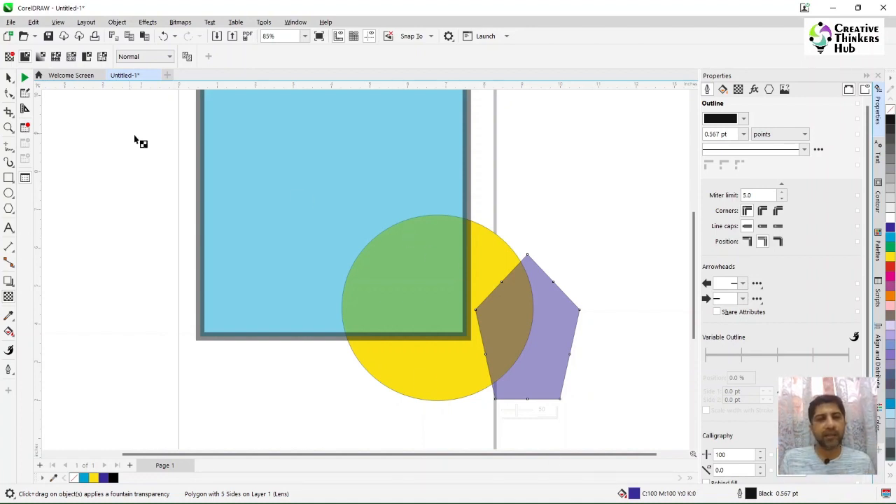
left_click(8, 78)
left_click(82, 160)
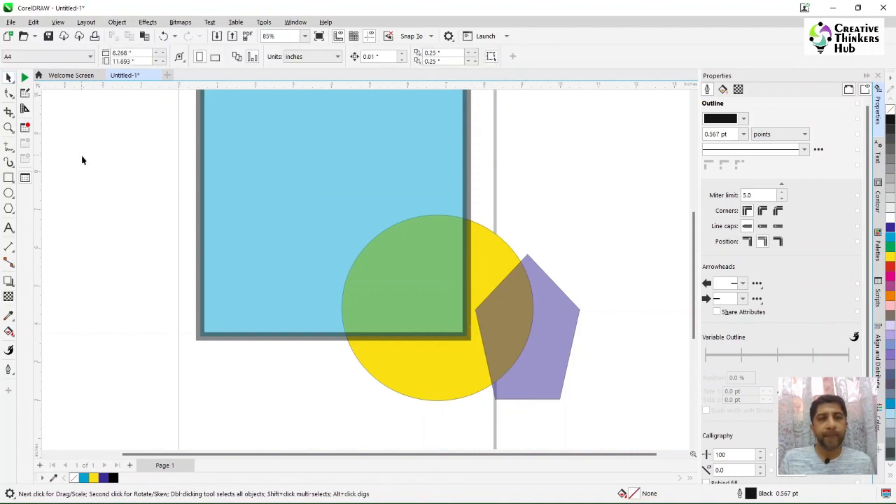
Look through the blue rectangle's Edit Transparency settings without changes, then try freezing its transparency and undo the freeze
left_click(274, 166)
left_click(8, 297)
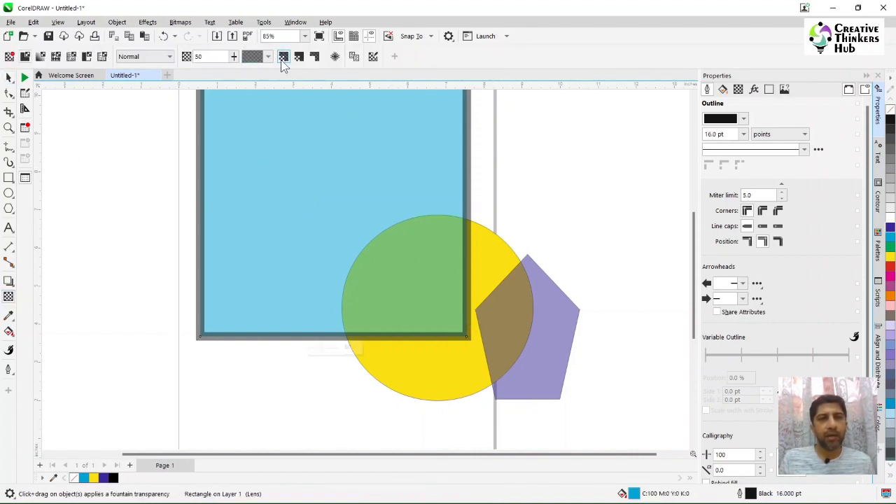
left_click(373, 56)
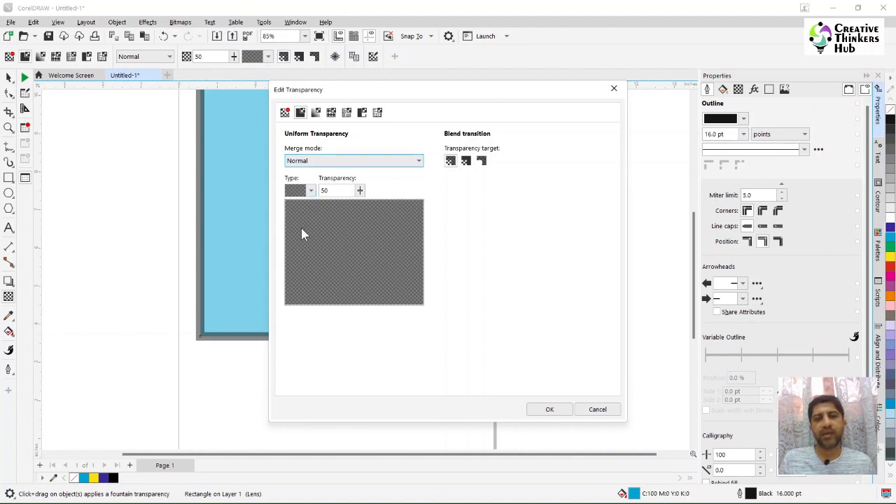
left_click(607, 413)
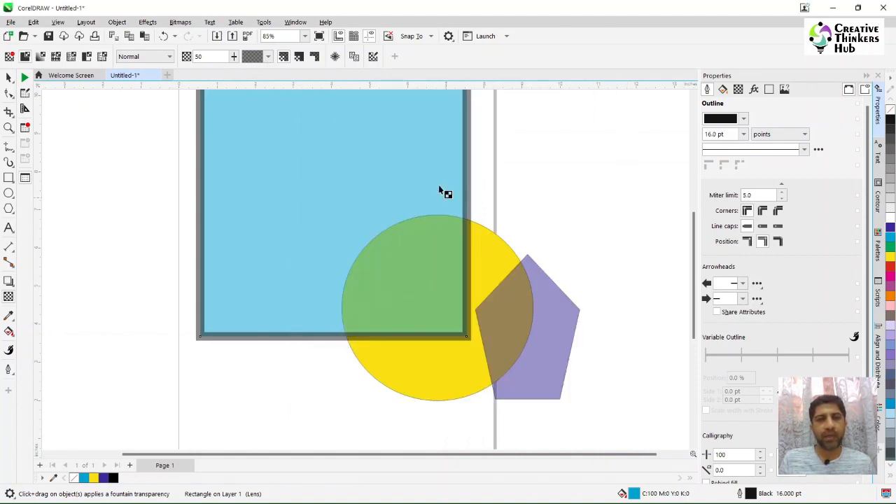
left_click(335, 56)
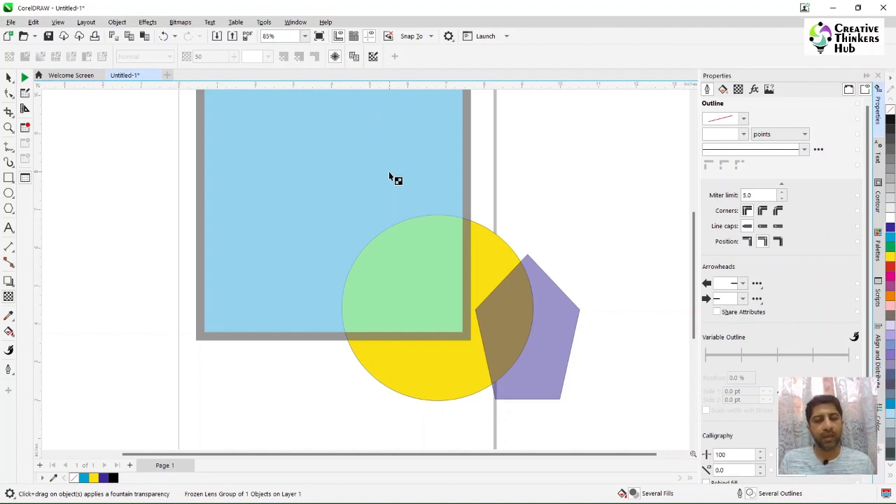
key("ctrl+z")
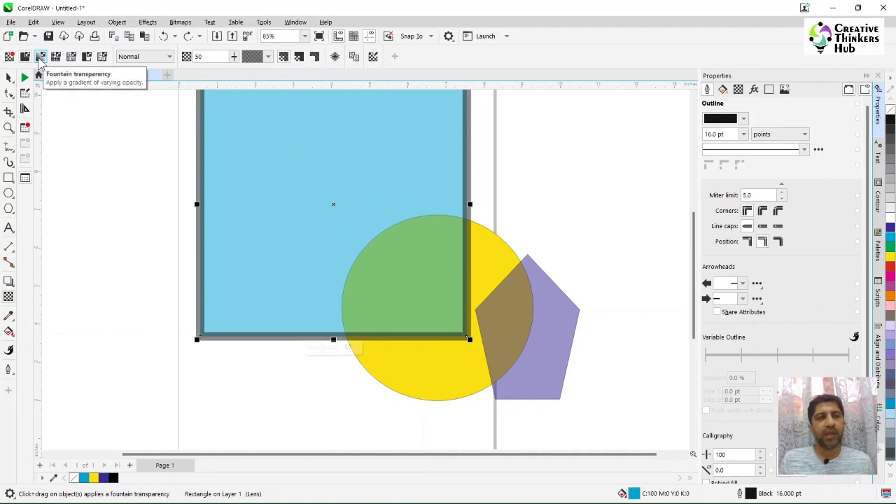
Apply a fountain transparency to the blue rectangle and shift its start point inward, angling the gradient about -10.4°
left_click(40, 59)
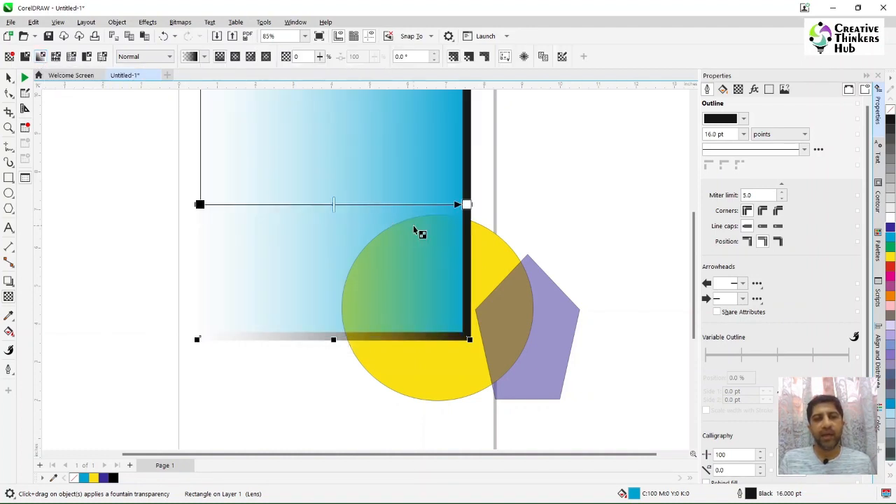
left_click_drag(200, 204, 297, 173)
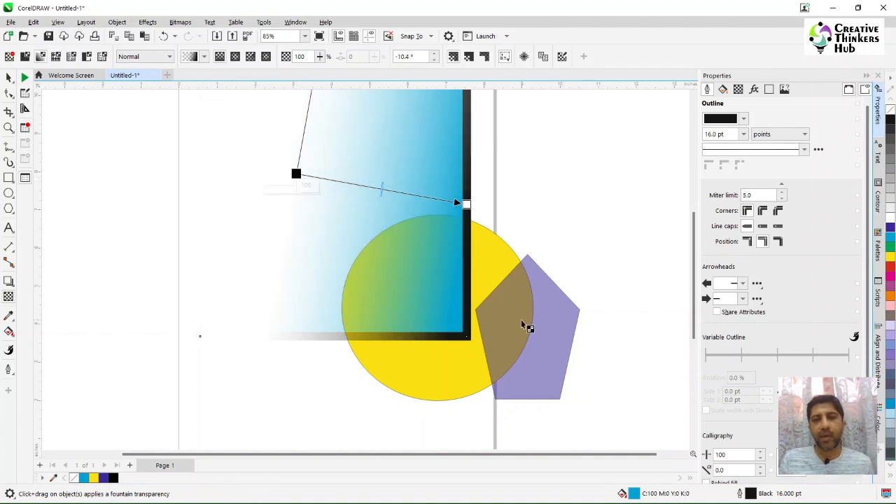
Move the yellow circle onto the page's left edge and reposition the rectangle over it, centred at about X 2.97, Y 6.98 inches
left_click(8, 77)
left_click(446, 384)
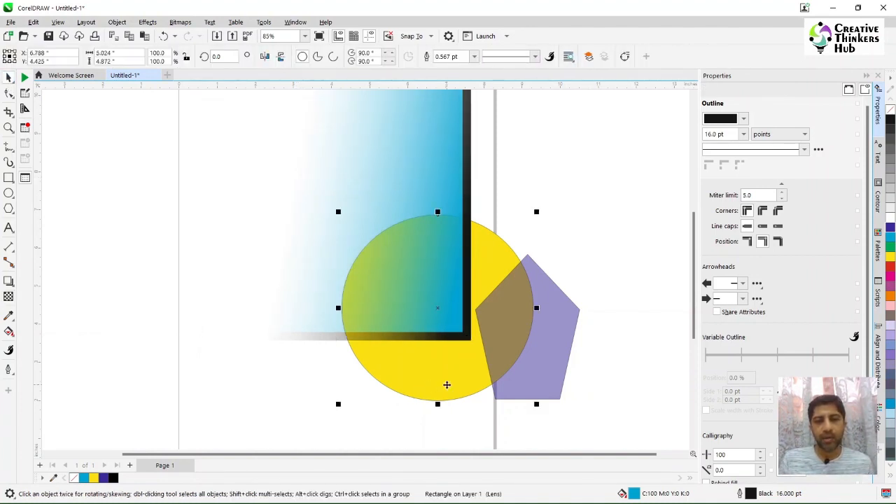
left_click_drag(446, 385, 379, 255)
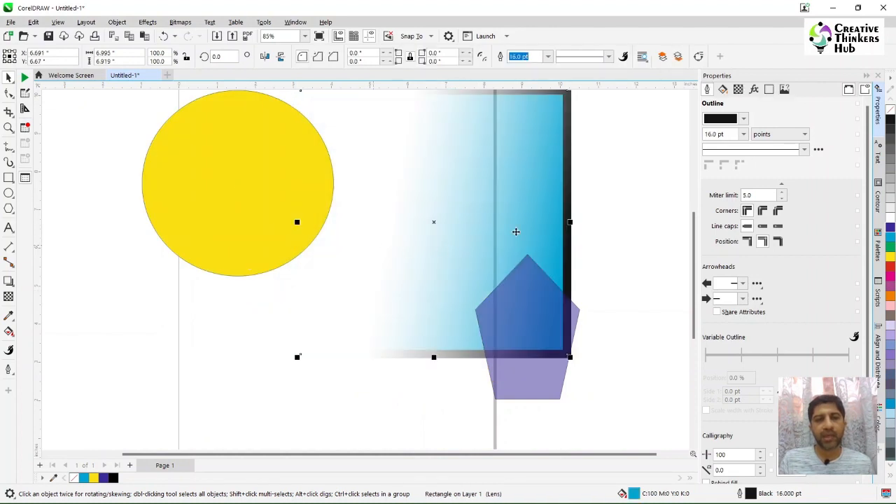
left_click_drag(469, 195, 348, 186)
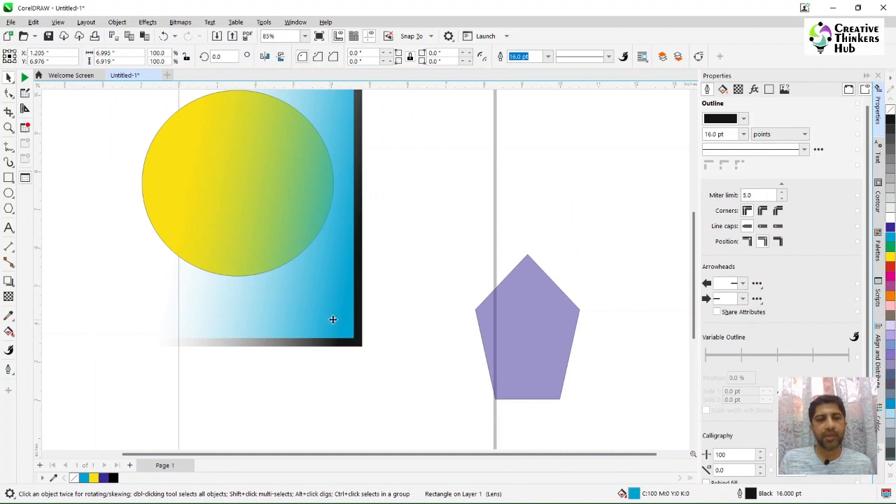
left_click_drag(332, 320, 397, 320)
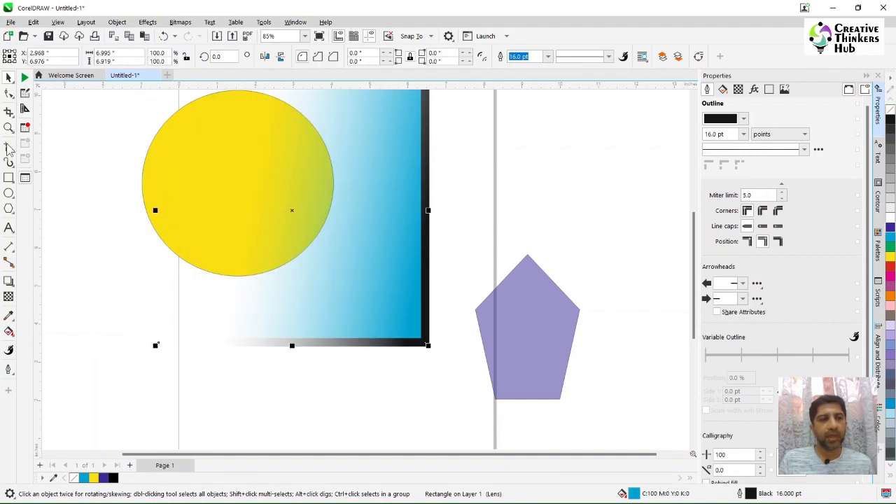
Extend the fountain transparency's start to the rectangle's left edge and pull its end just inside the right edge, angled about -4.4°
left_click(9, 297)
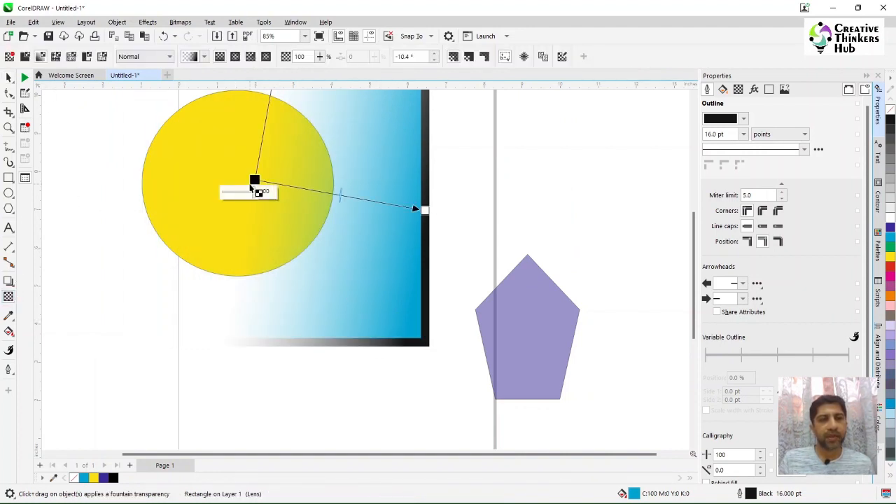
left_click_drag(256, 181, 155, 178)
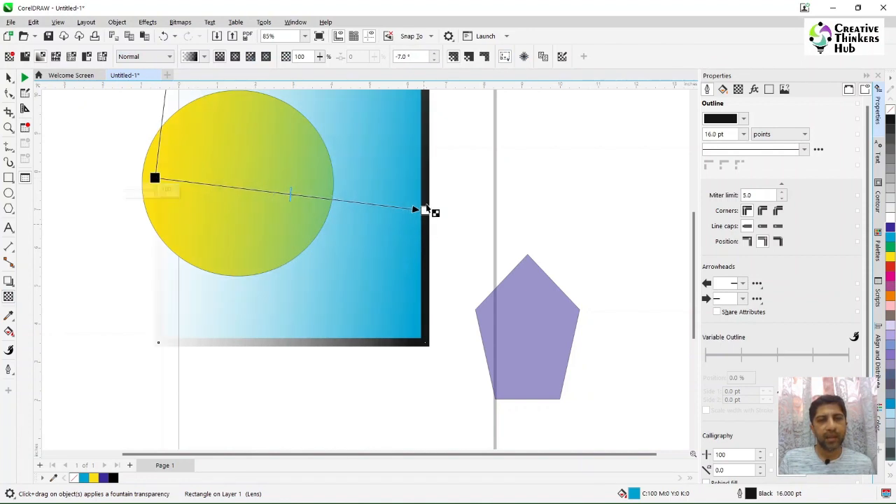
left_click_drag(423, 210, 404, 197)
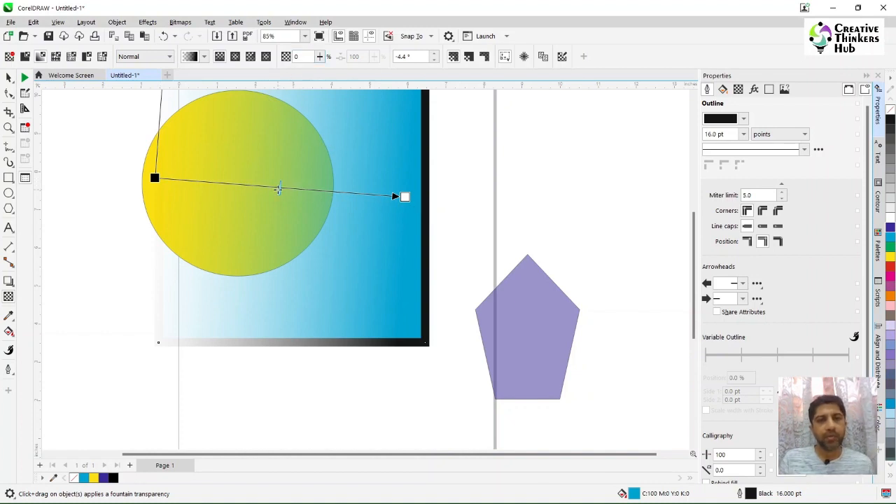
Shift the fountain transparency's midpoint toward the end node and try end-node transparencies of 20 and 88, settling on 39
left_click_drag(190, 185, 222, 189)
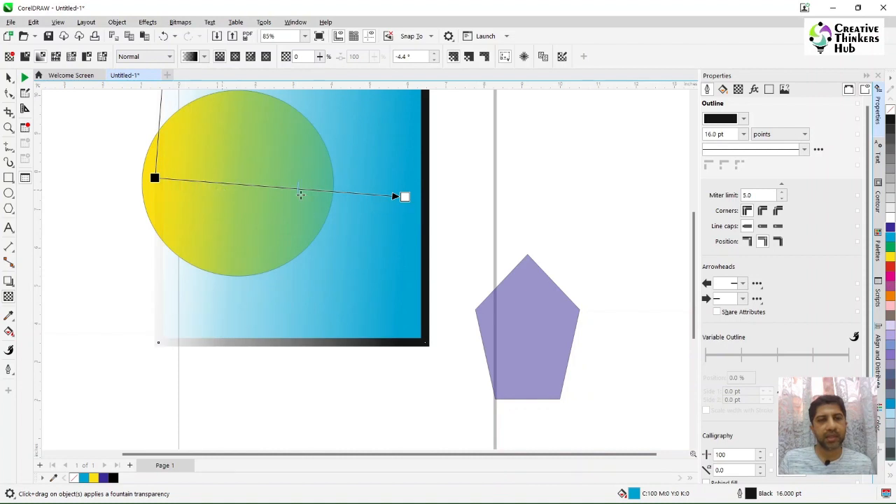
left_click_drag(317, 197, 317, 196)
left_click(302, 56)
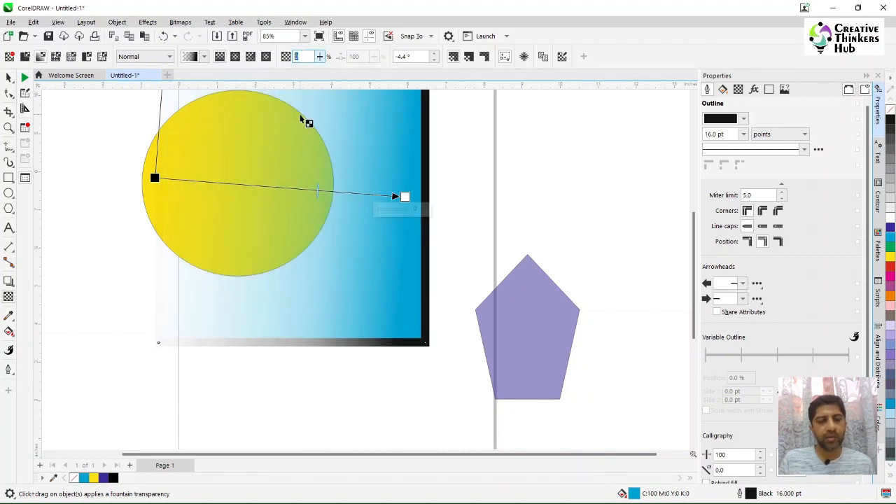
type("20")
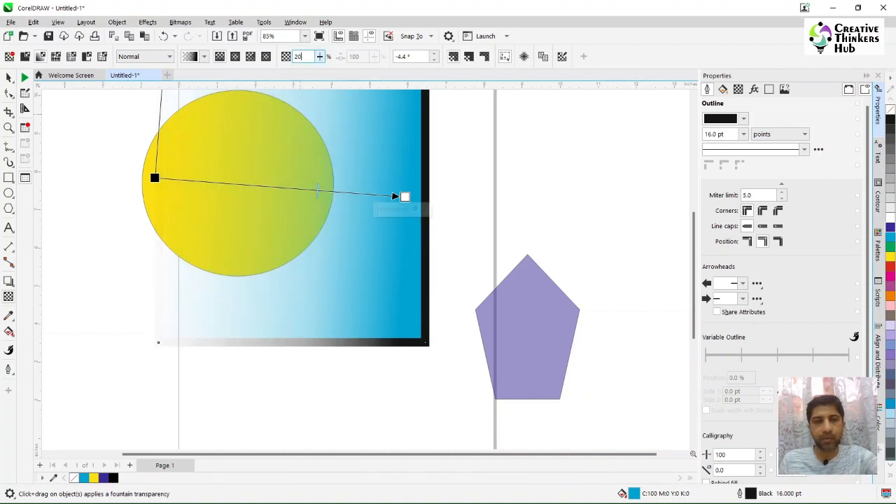
key("Return")
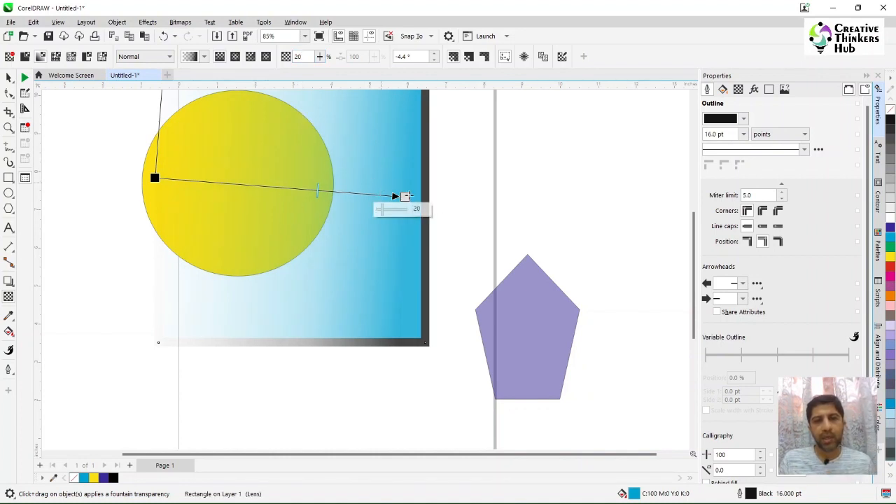
left_click_drag(381, 216, 405, 219)
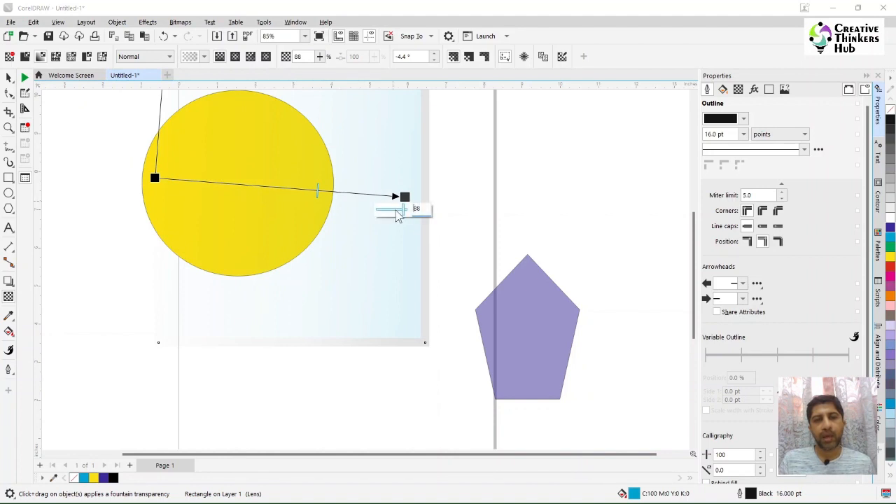
left_click_drag(407, 216, 394, 218)
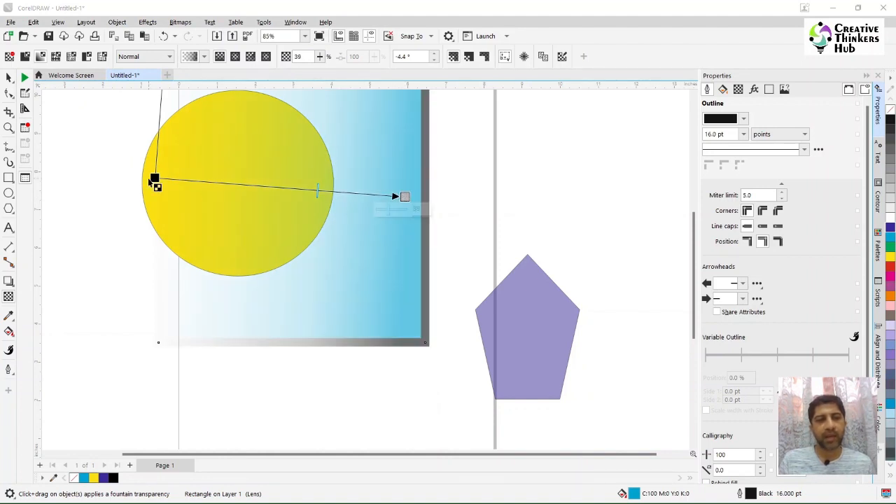
Move the fountain transparency's start node inward and lower its transparency, angled about -0.8°, with the end node's transparency set to 79
left_click_drag(154, 179, 187, 210)
left_click(404, 196)
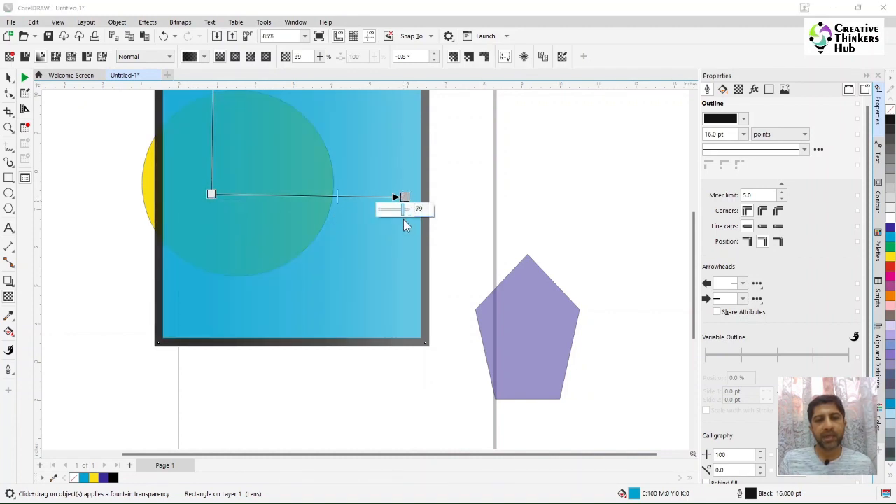
type("79")
key("Return")
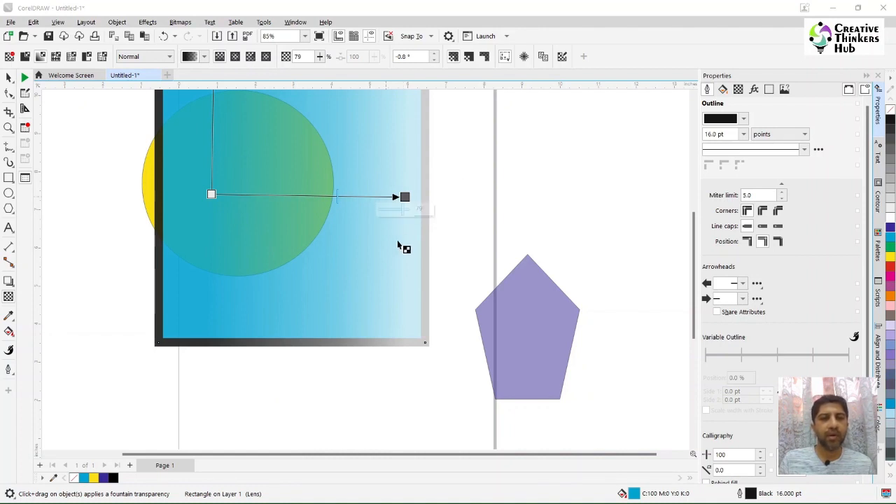
Reverse the fountain transparency to run right to left at about -178.4°, with 100 transparency at the start node and 0 at the end
left_click_drag(212, 194, 189, 184)
left_click(404, 179)
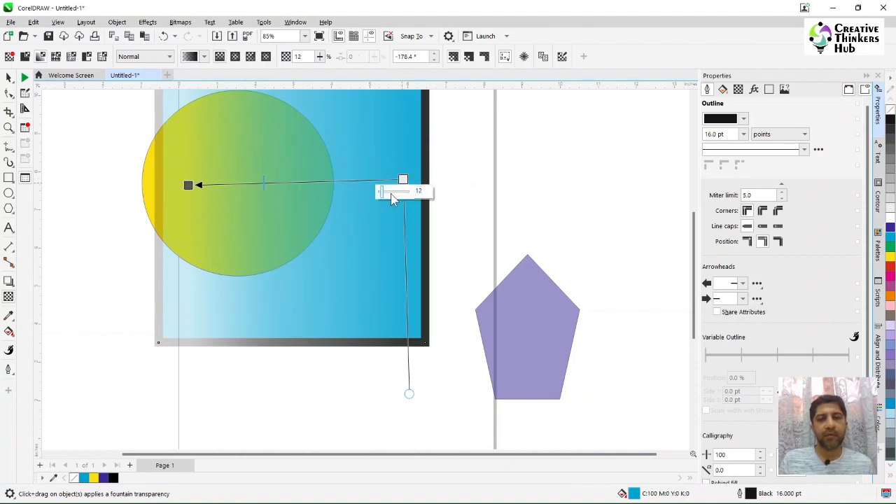
left_click_drag(384, 192, 424, 197)
left_click(191, 185)
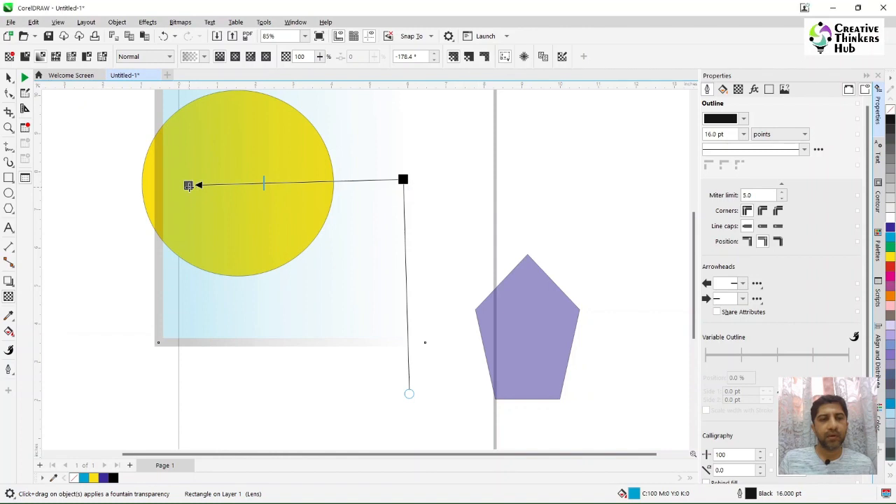
left_click_drag(199, 203, 154, 204)
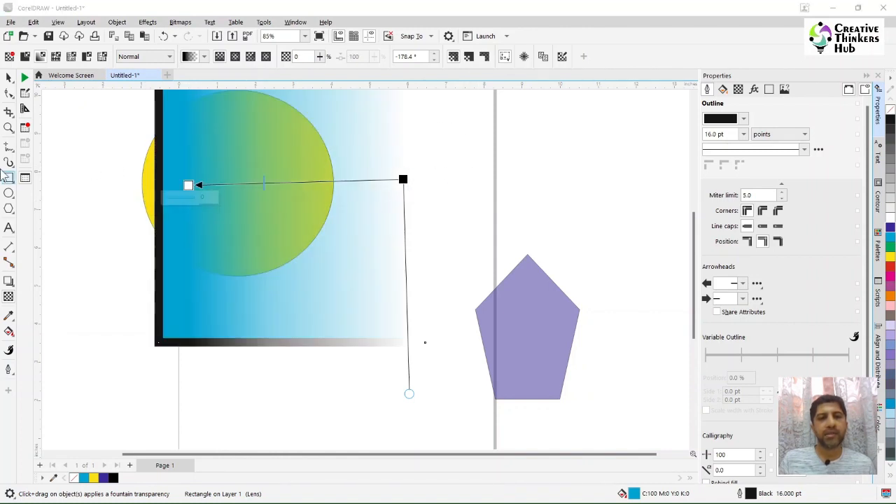
Replace the blue rectangle's fountain transparency with a vector pattern transparency
left_click(9, 78)
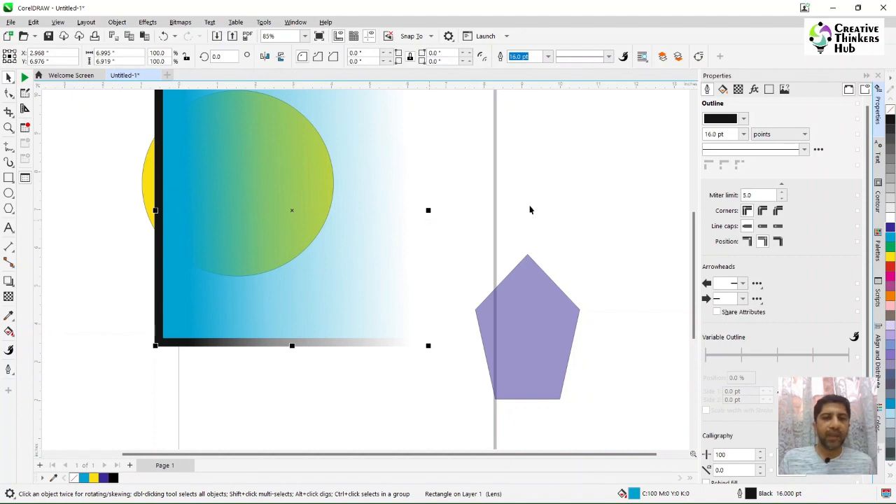
left_click(476, 222)
left_click(384, 257)
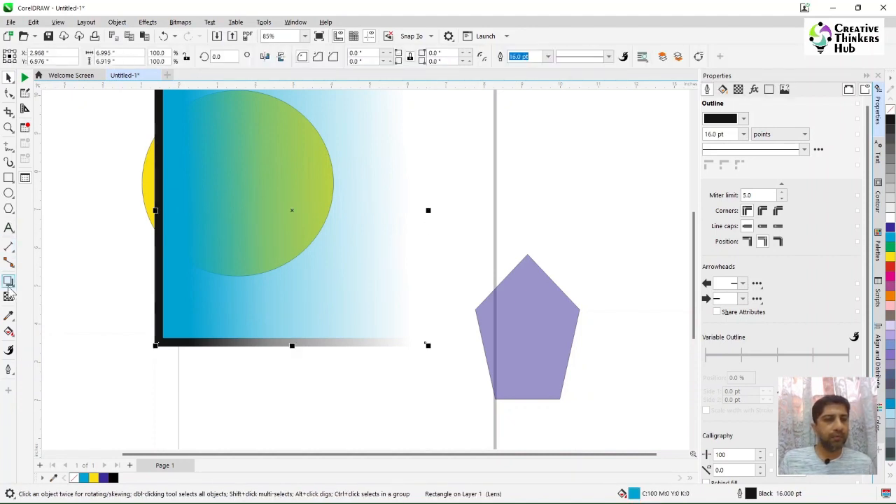
left_click(9, 296)
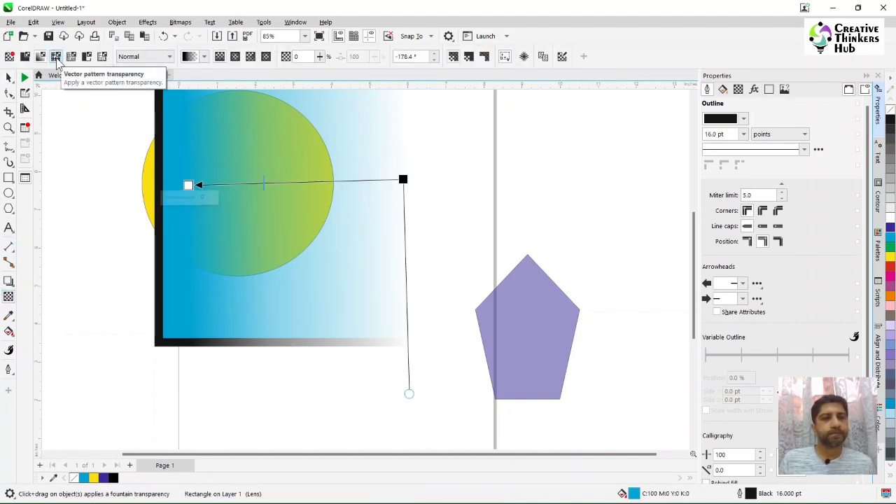
left_click(55, 56)
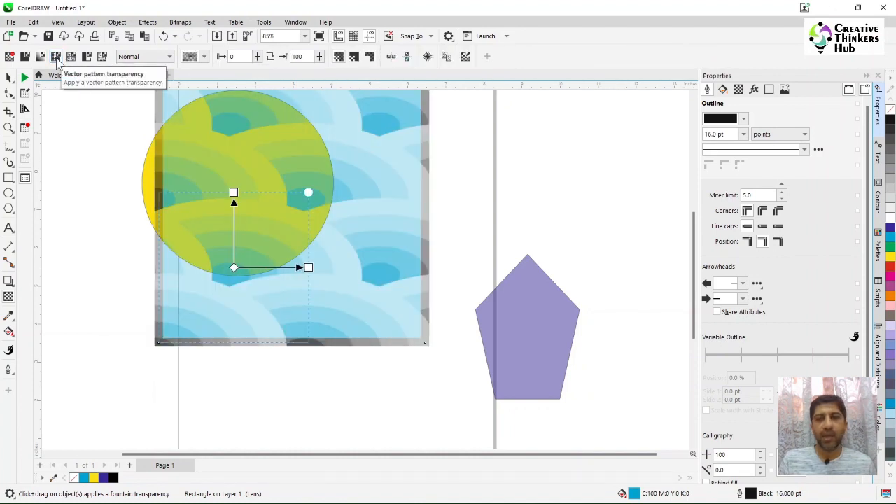
Try the diagonal-stripe vector pattern on the rectangle's transparency, finally choosing the overlapping-scales pattern instead
left_click(739, 90)
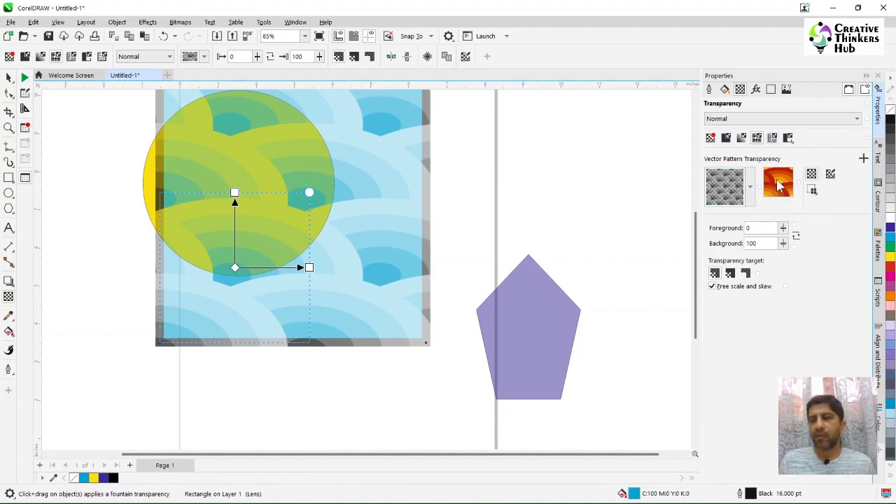
left_click(748, 189)
left_click(748, 189)
left_click(748, 189)
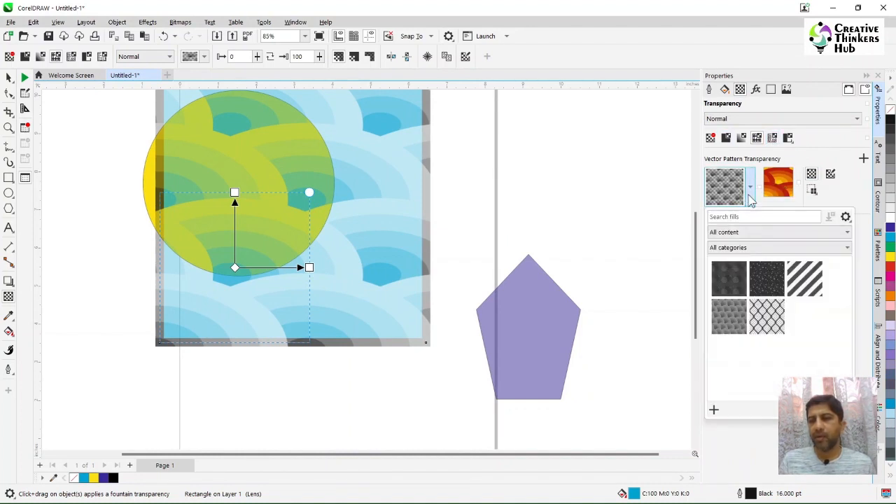
left_click(805, 278)
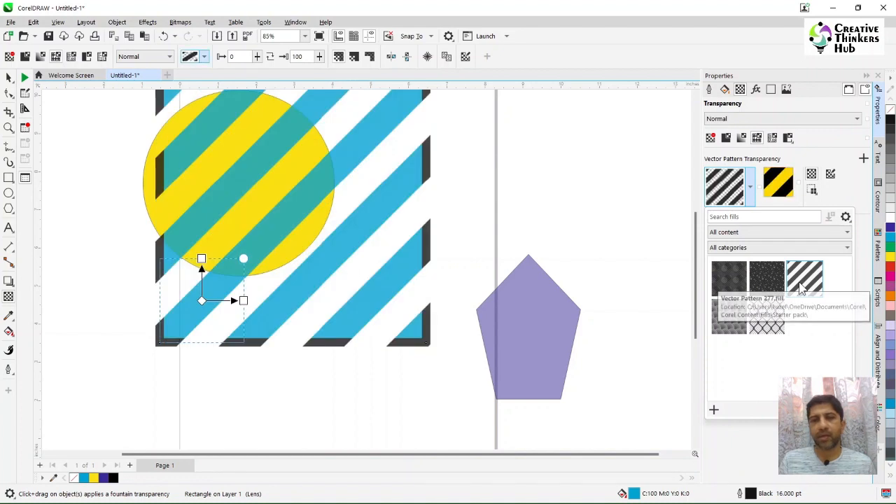
left_click(749, 198)
left_click(750, 196)
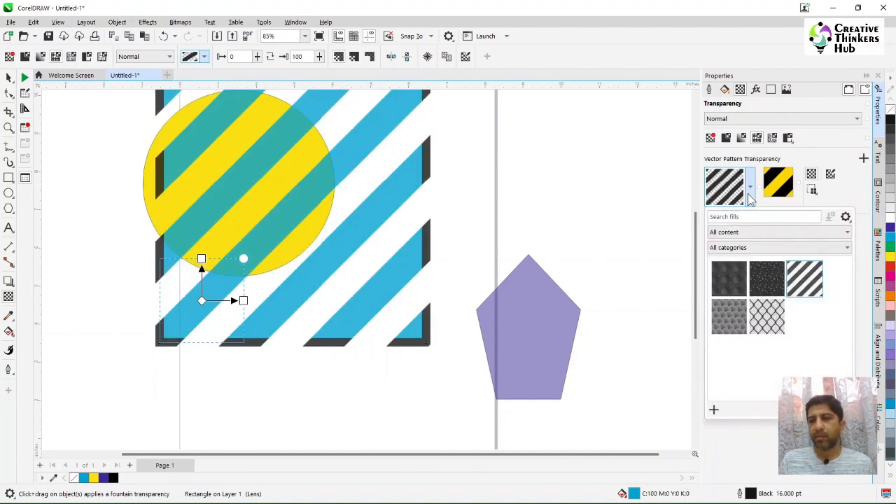
left_click(735, 315)
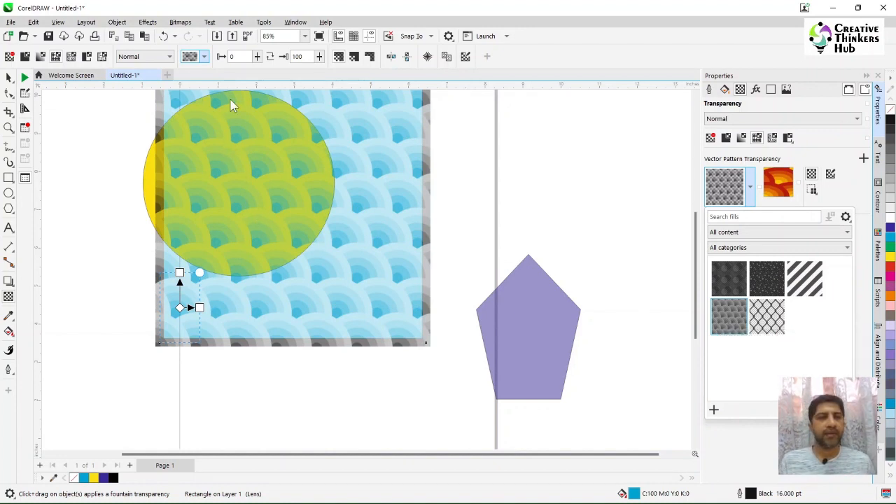
Set the vector pattern's foreground transparency to 30 and its background transparency to 70
left_click(258, 58)
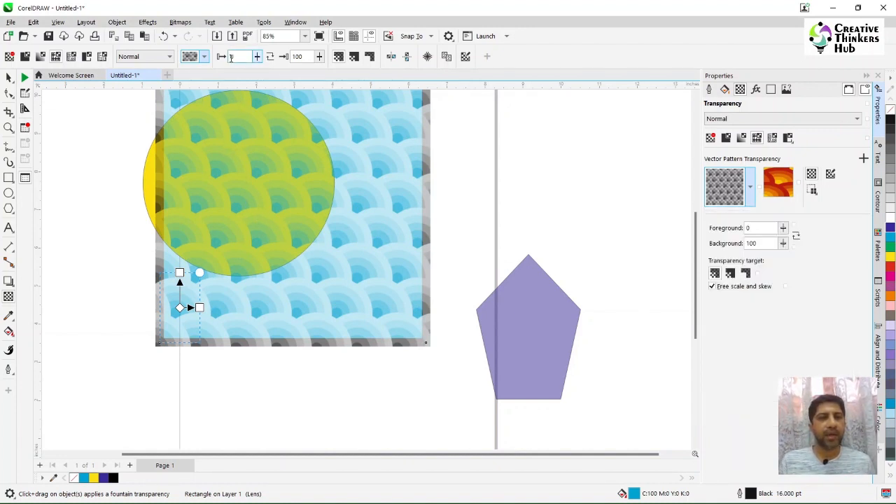
double_click(231, 58)
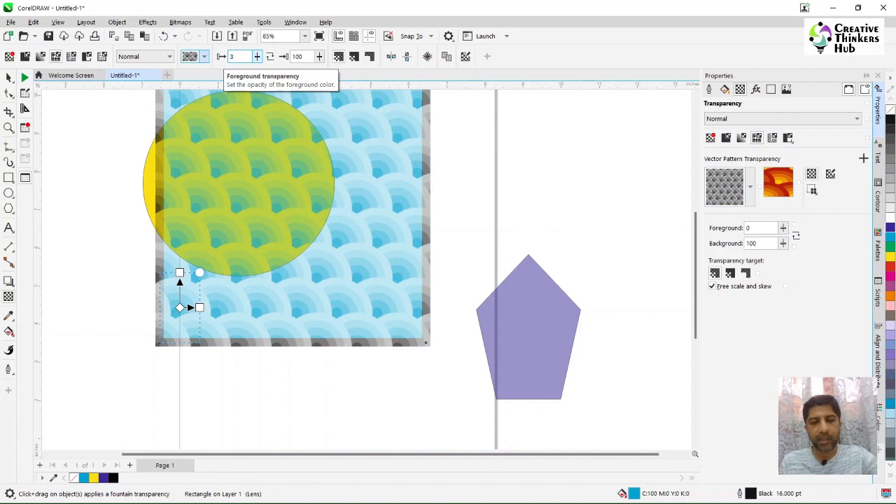
key("Return")
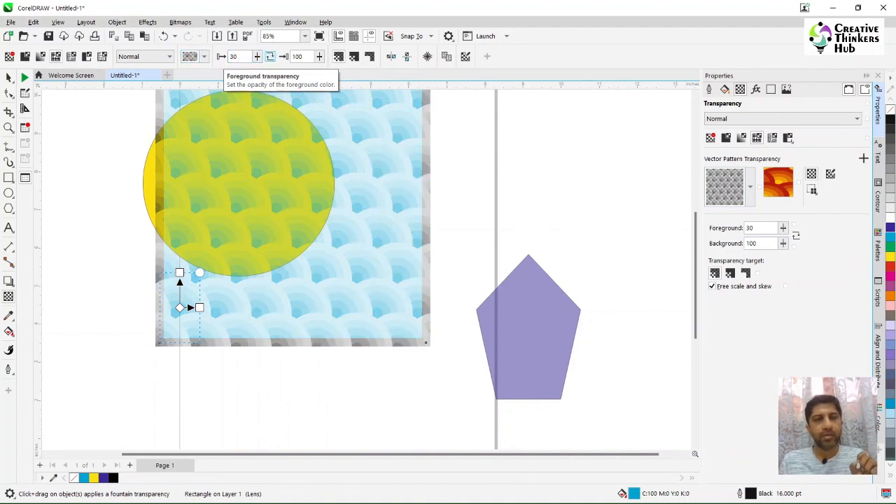
double_click(298, 56)
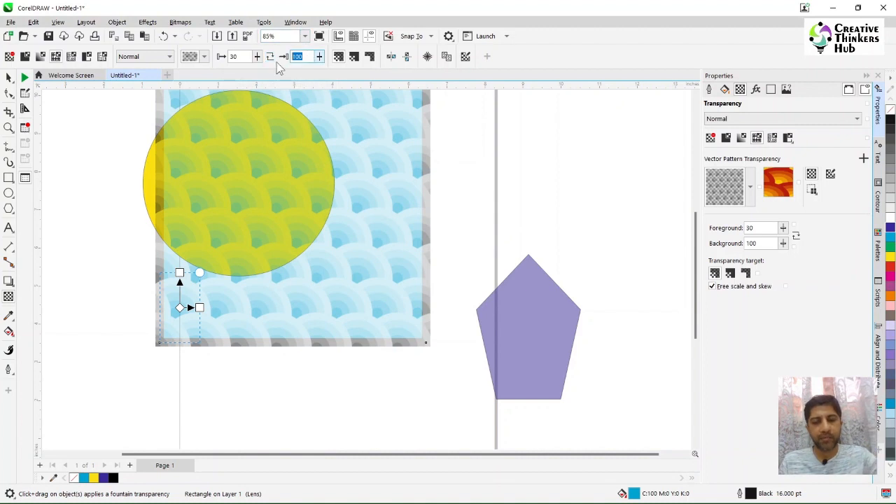
type("70")
key("Return")
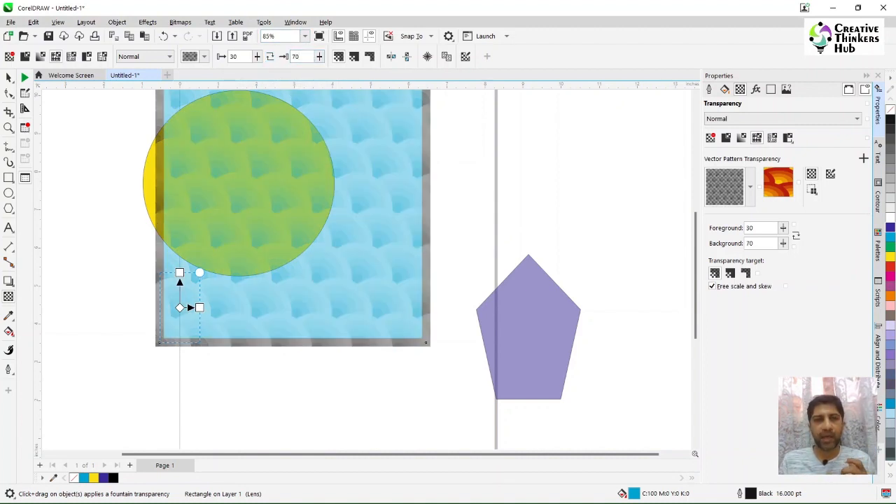
Try a foreground transparency of 0 on the vector pattern, and return it to 30
type("0")
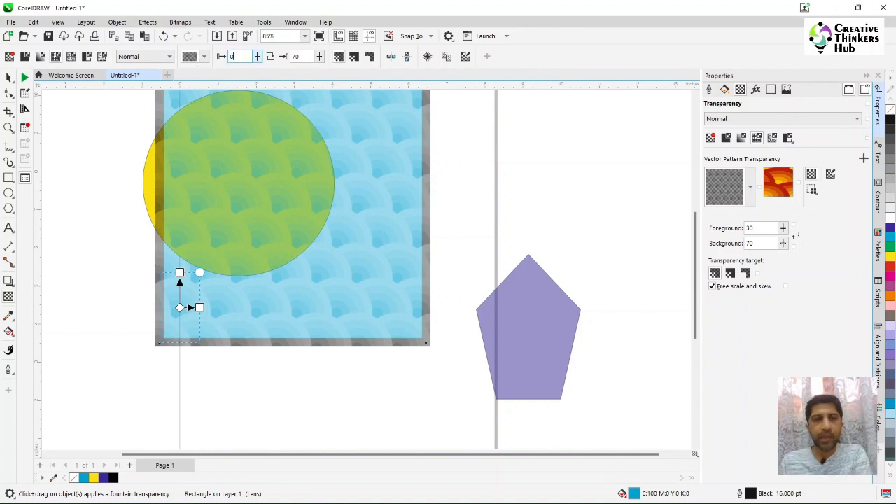
key("Return")
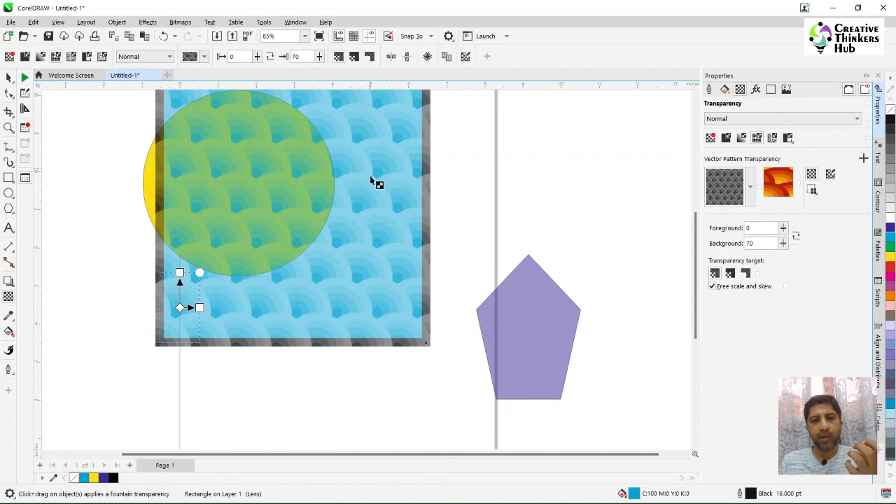
type("3")
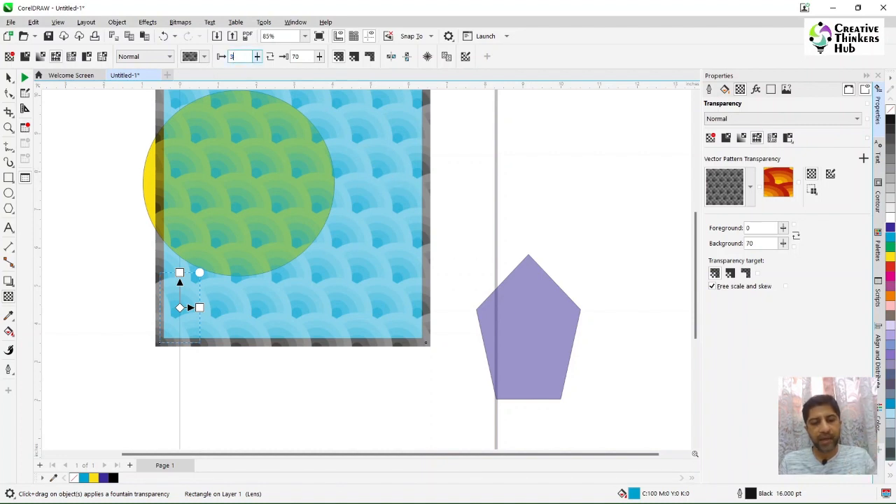
key("Return")
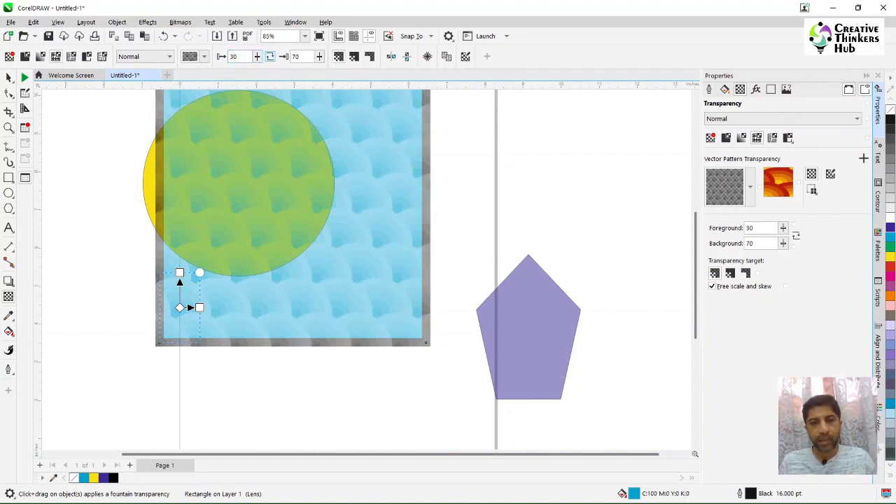
Try a background transparency of 100 on the vector pattern, and return it to 70
double_click(301, 56)
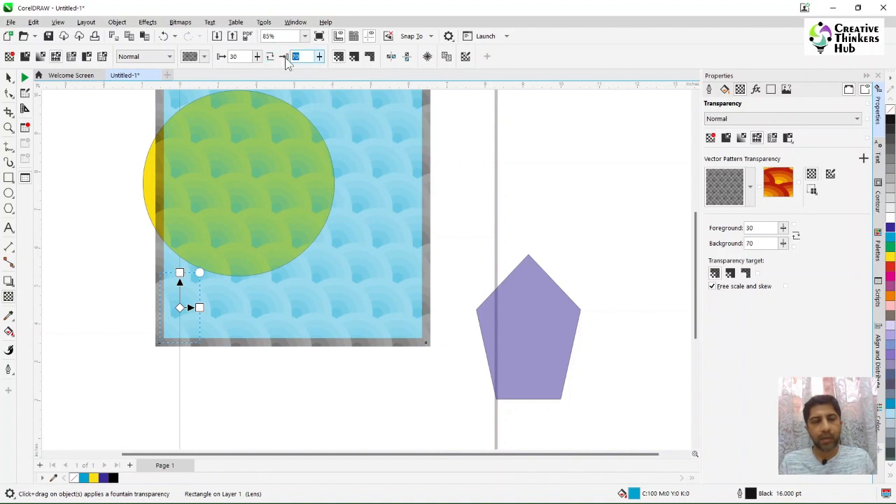
type("1")
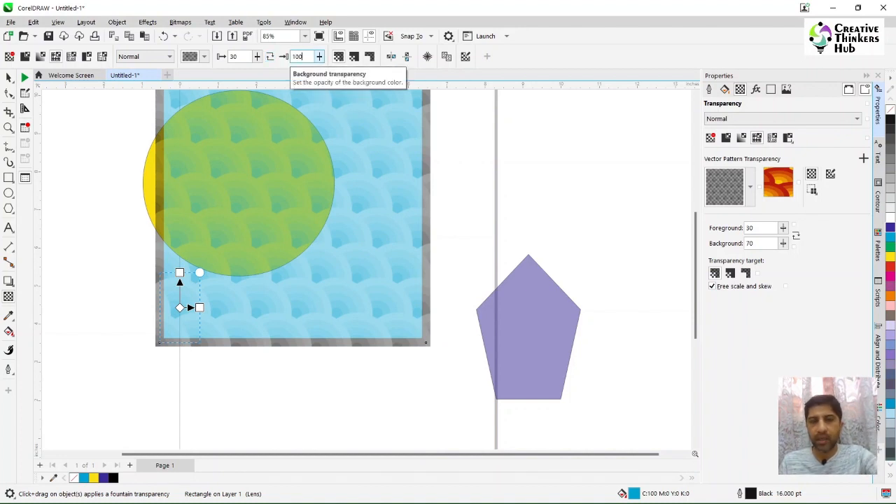
type("00")
key("Return")
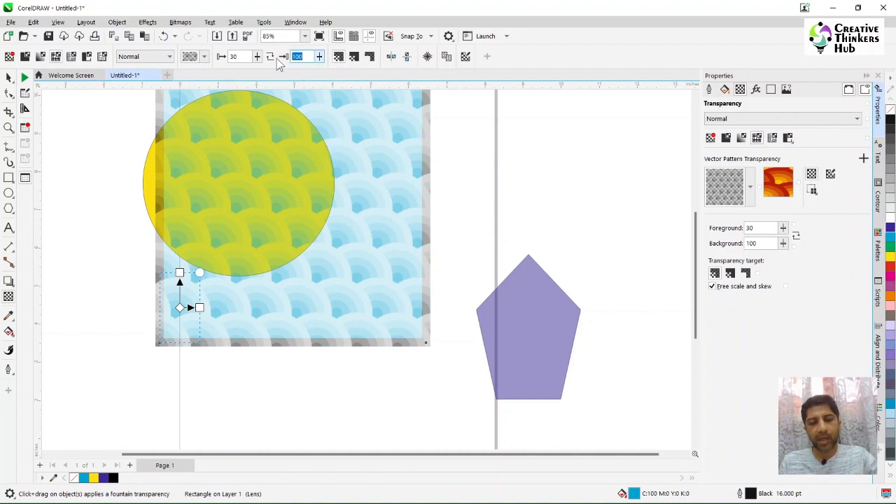
type("70")
key("Return")
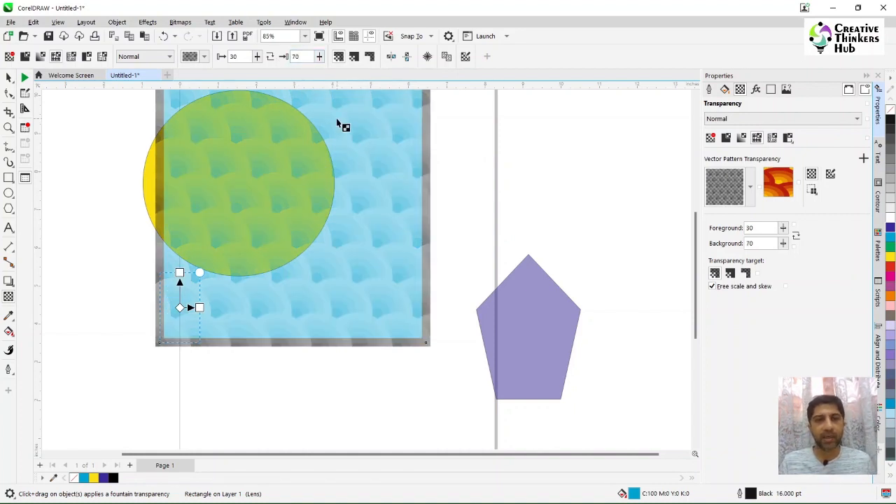
Mirror the vector pattern's transparency tiles both horizontally and vertically
left_click(391, 59)
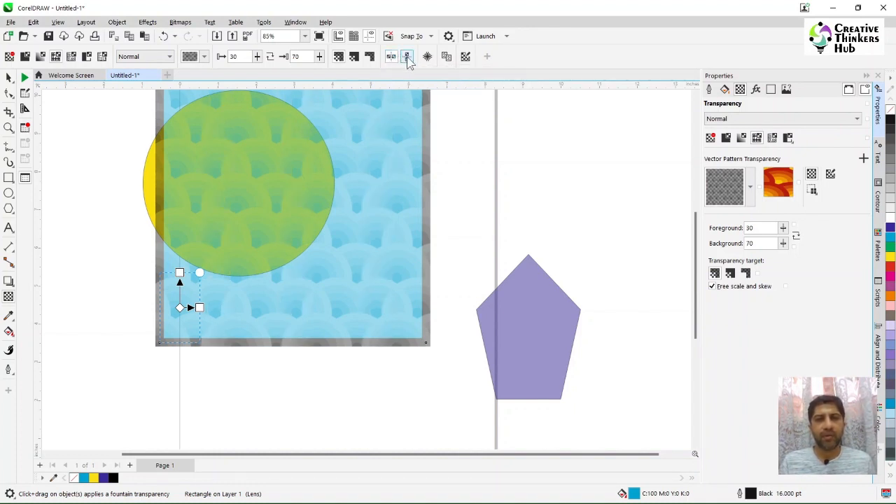
left_click(408, 59)
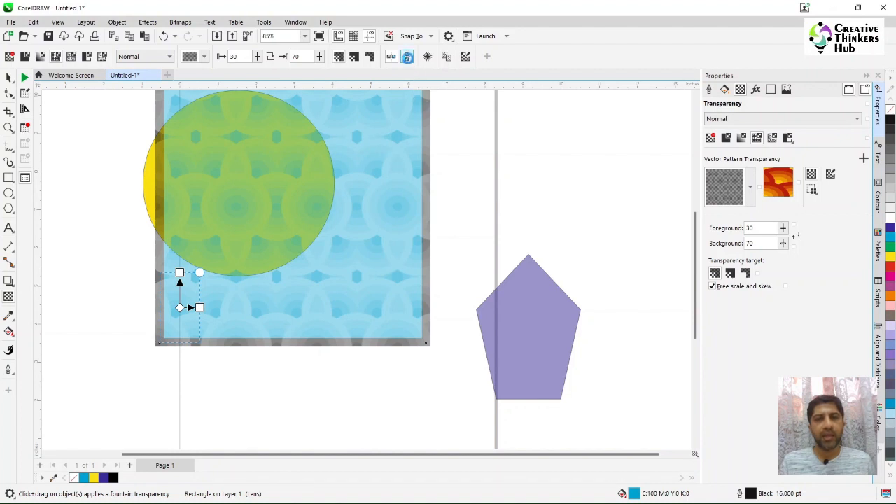
Try the vector pattern with vertical tile mirroring off, and turn the mirroring back on
left_click(408, 57)
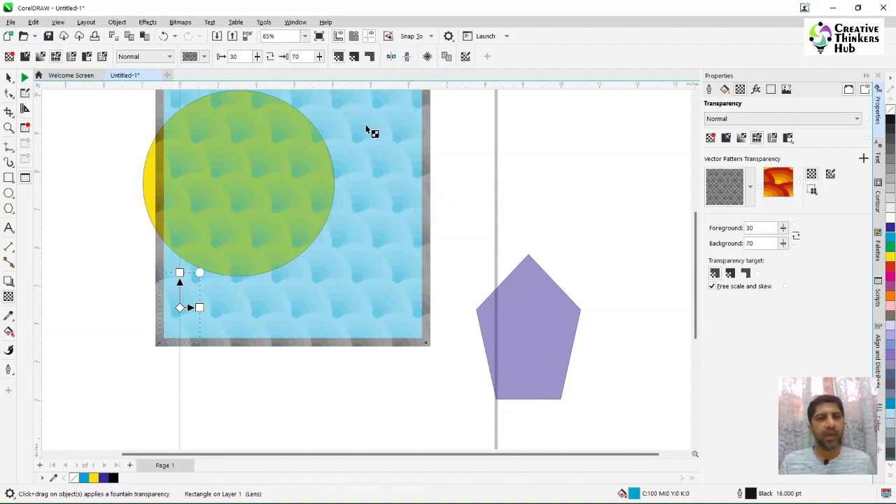
left_click(407, 57)
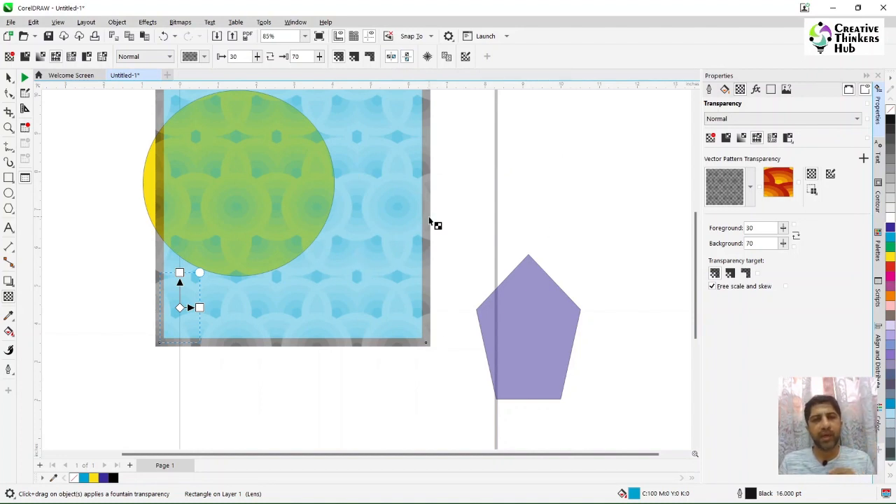
Apply a bitmap pattern transparency to the blue rectangle and choose the brick pattern Bitmap Pattern 021
left_click(72, 58)
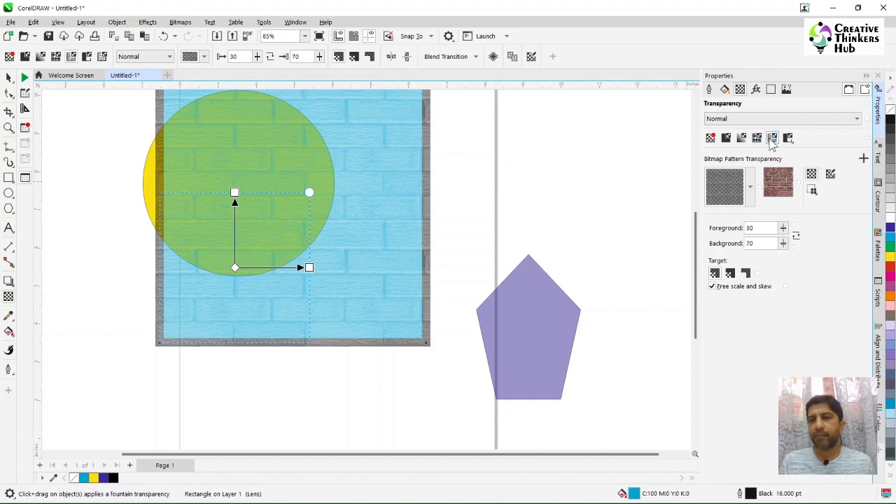
left_click(751, 187)
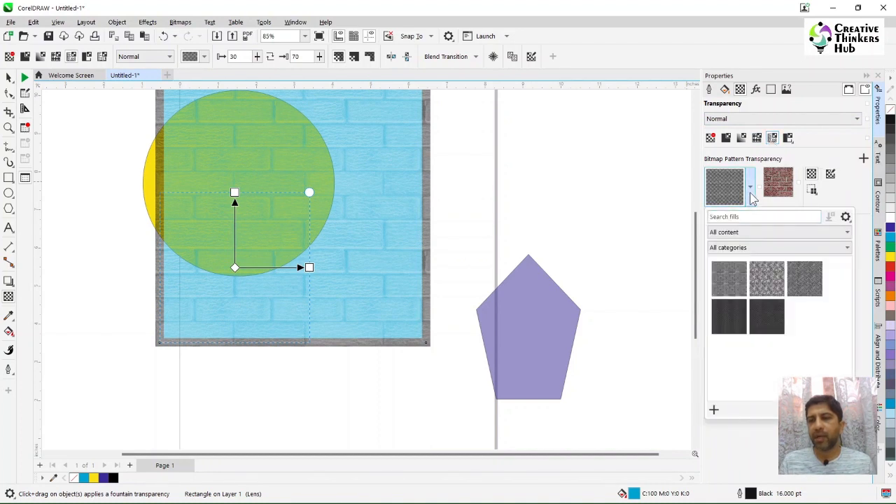
left_click(730, 278)
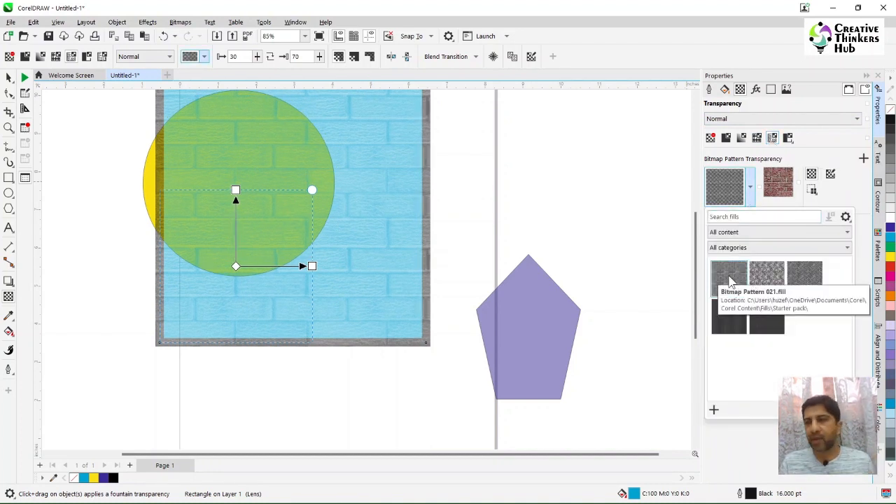
left_click(783, 185)
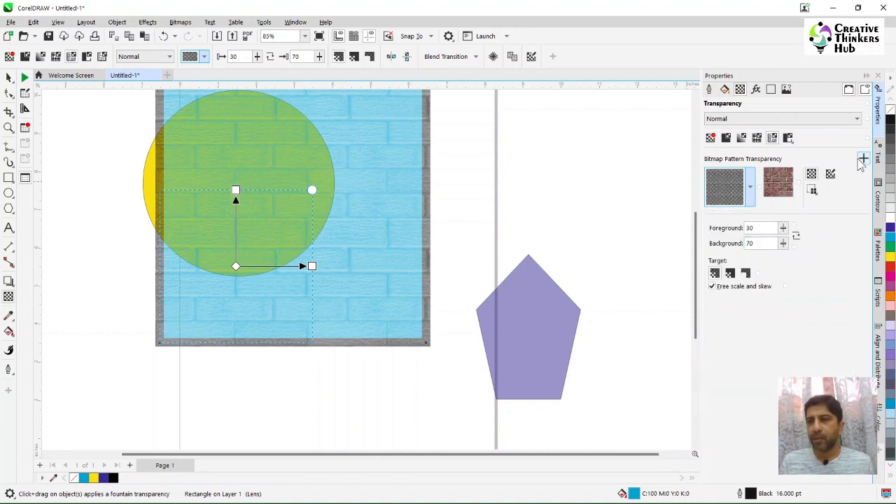
Replace the bitmap pattern's source with a portrait JPG file from the DATA (E:) drive
left_click(812, 190)
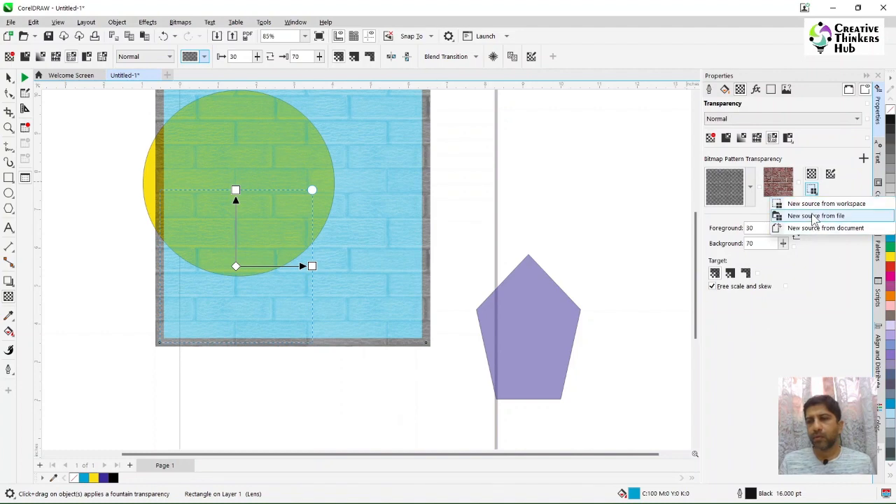
left_click(815, 216)
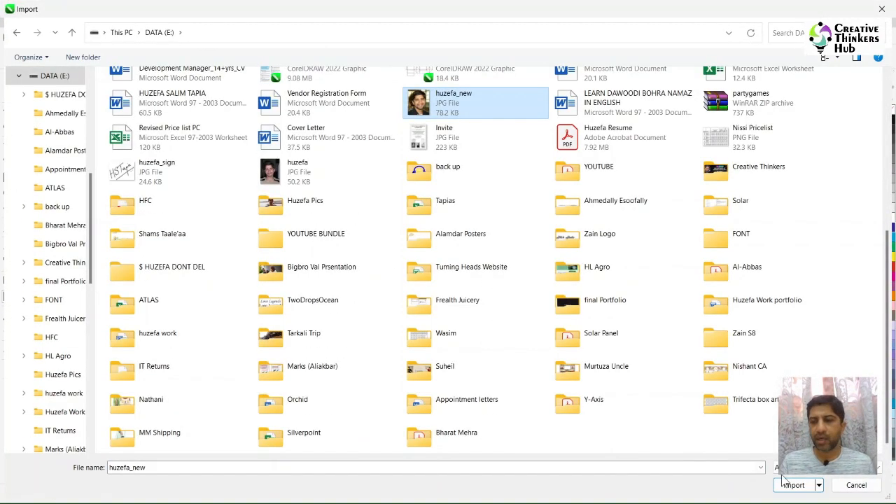
left_click(785, 485)
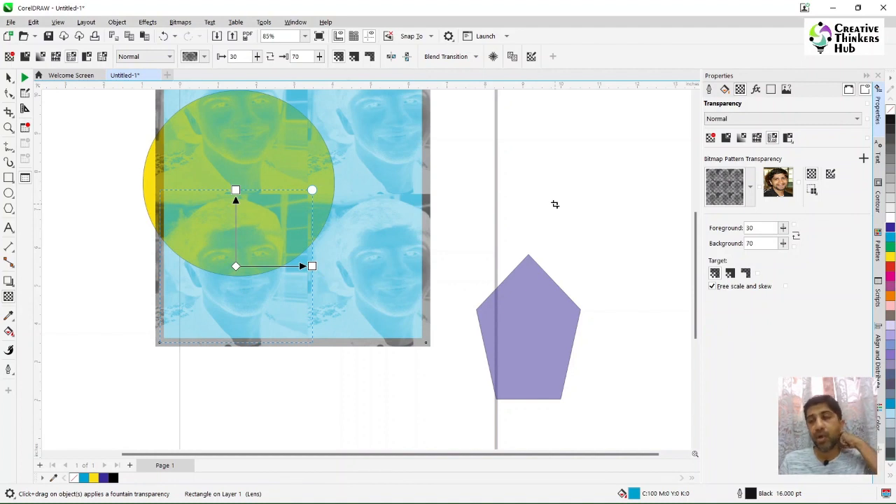
Switch to vector pattern transparency and try to use the Christmas Ornaments 3 EPS file as its source
left_click(758, 140)
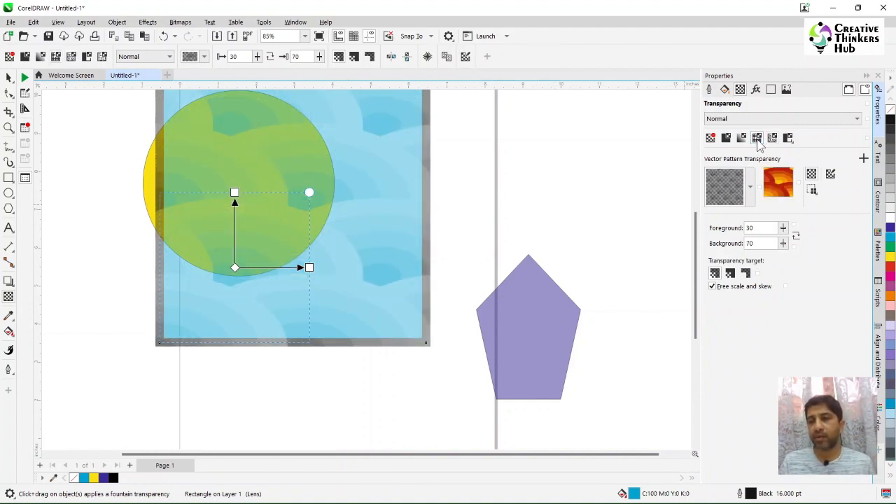
left_click(812, 189)
left_click(806, 218)
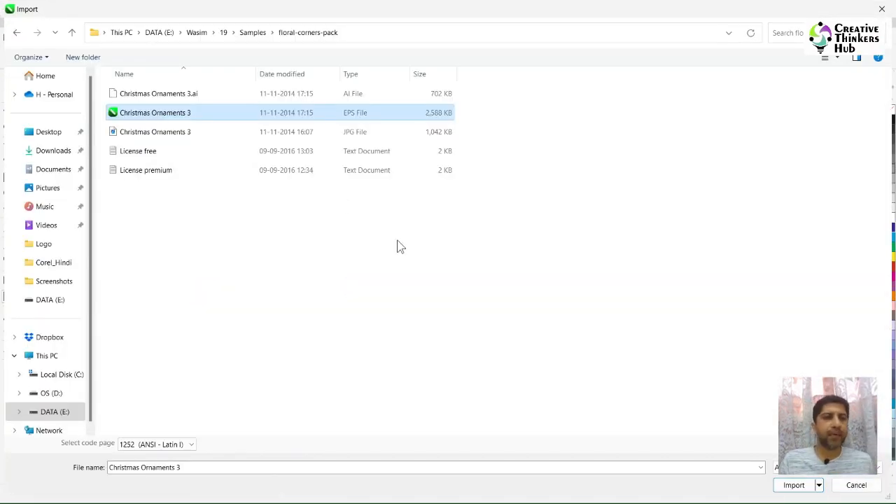
left_click(790, 485)
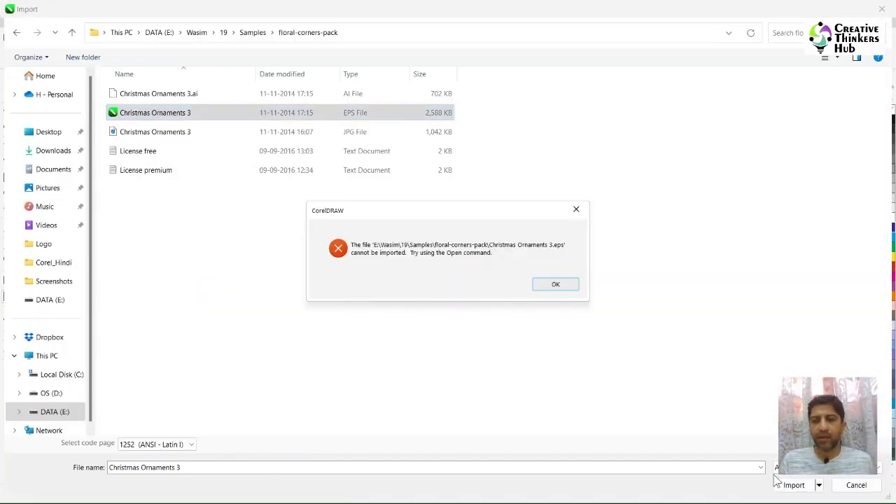
left_click(553, 285)
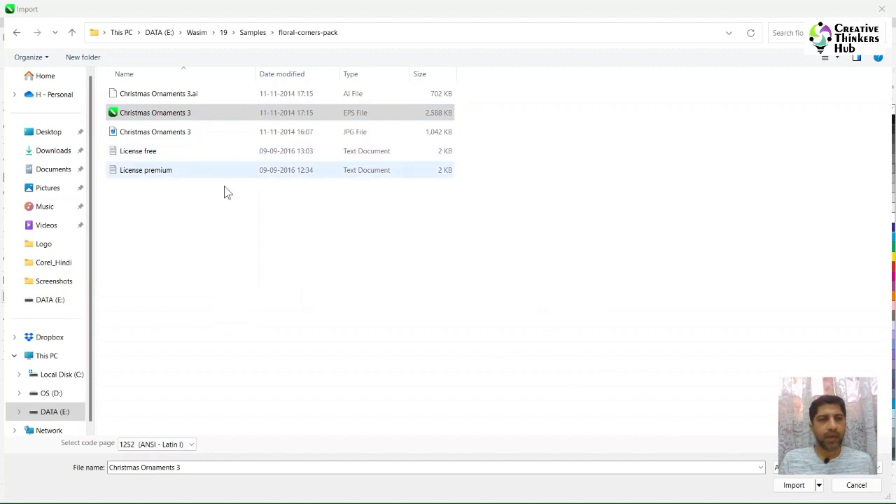
Import Christmas Ornaments 3.ai as the vector pattern's source
left_click(219, 103)
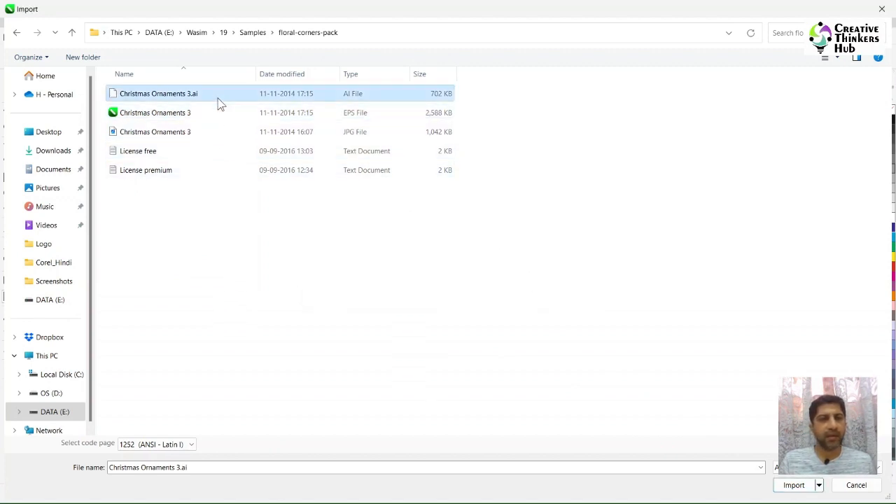
left_click(791, 485)
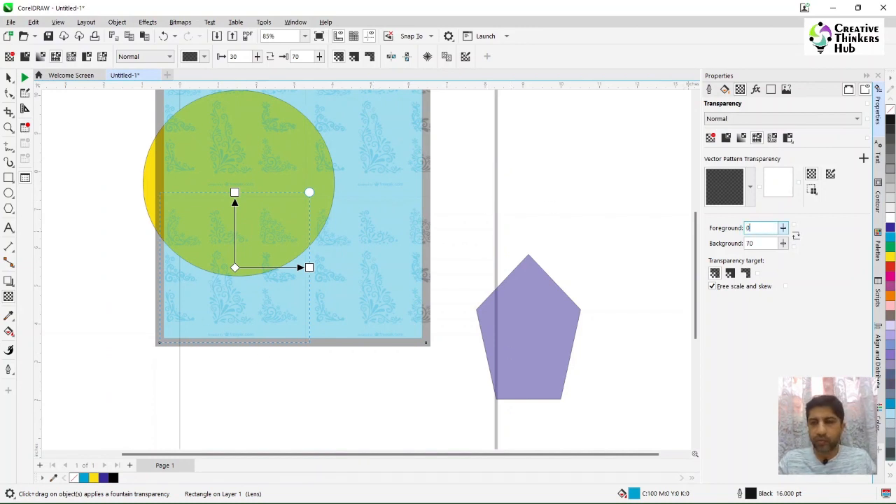
Set the ornament pattern's foreground transparency to 0 and background transparency to 100, and deselect the rectangle
key("Return")
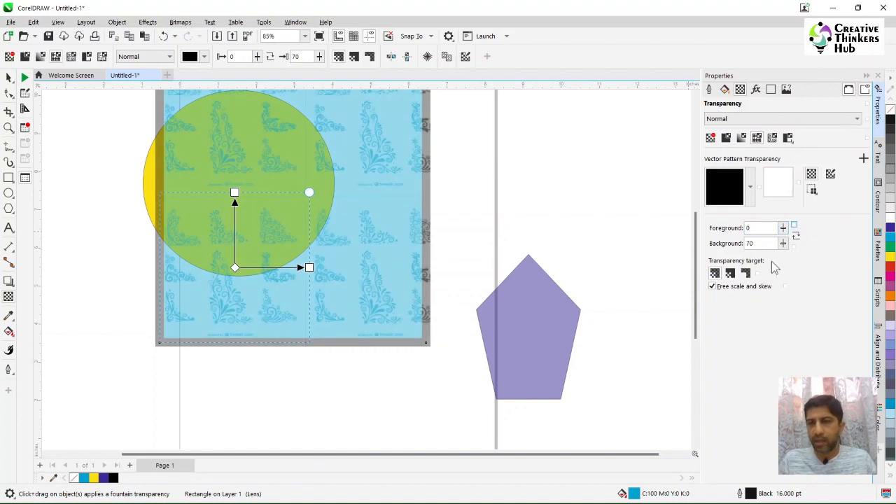
type("100")
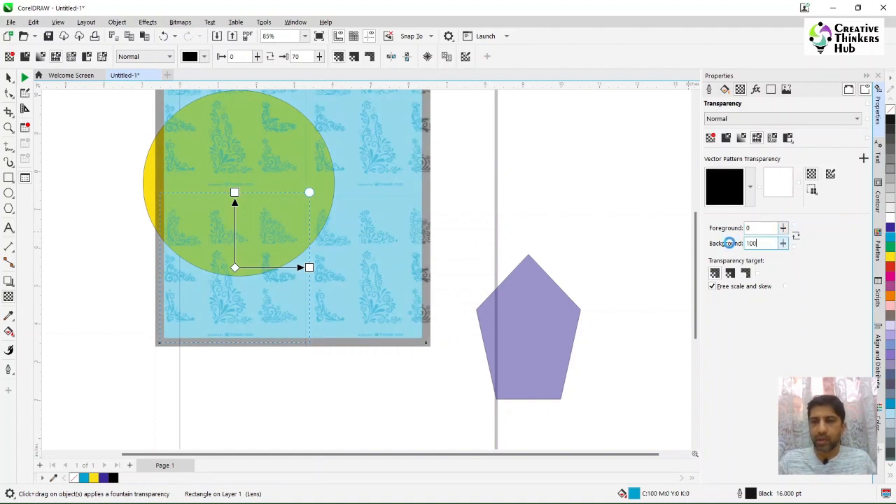
key("Return")
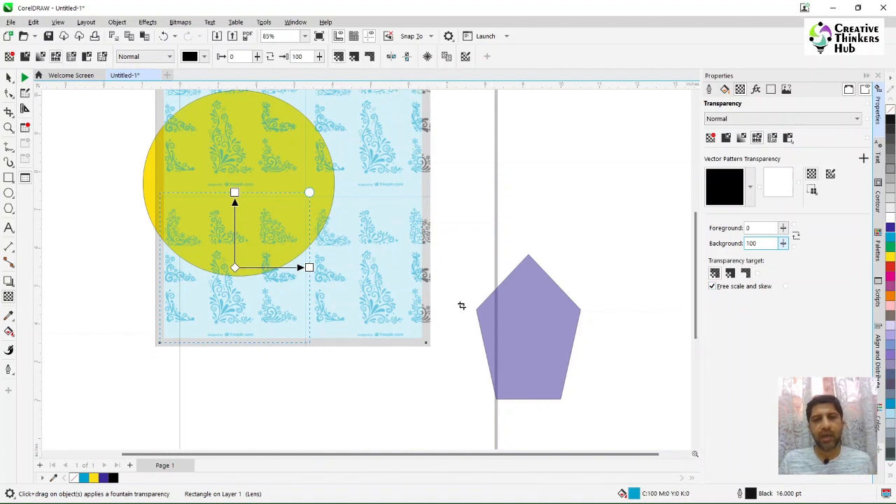
left_click(9, 78)
left_click(75, 135)
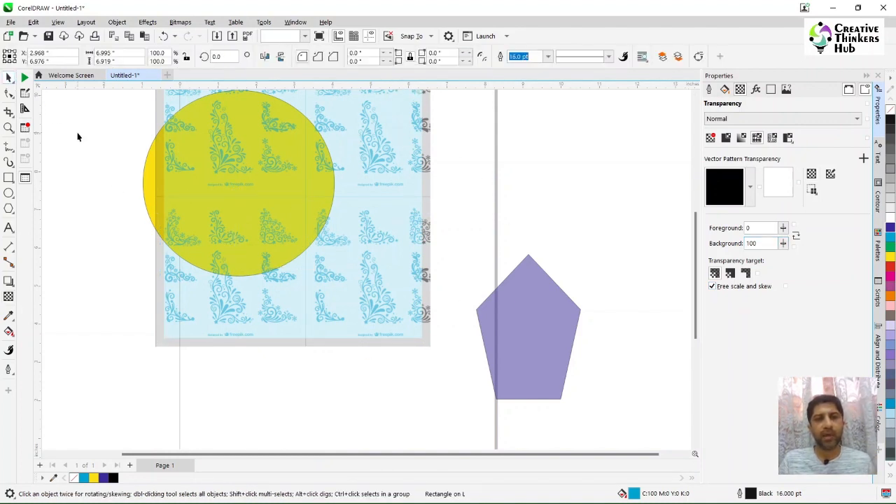
Apply a two-color pattern transparency with dots to the rectangle and open its Edit Transparency settings
left_click(372, 280)
left_click(9, 296)
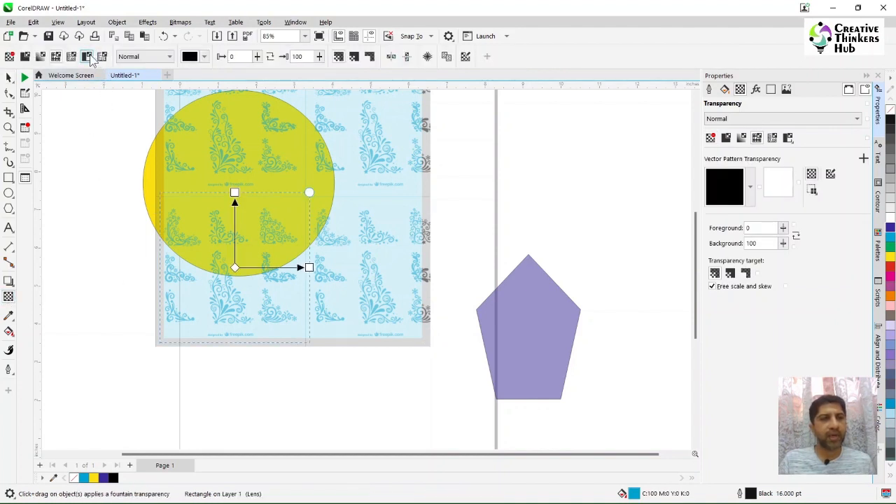
left_click(87, 56)
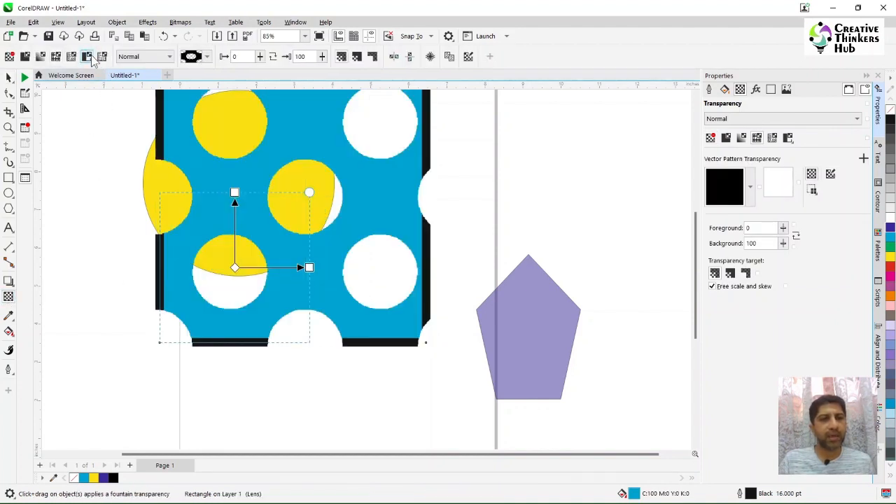
left_click(751, 186)
left_click(779, 184)
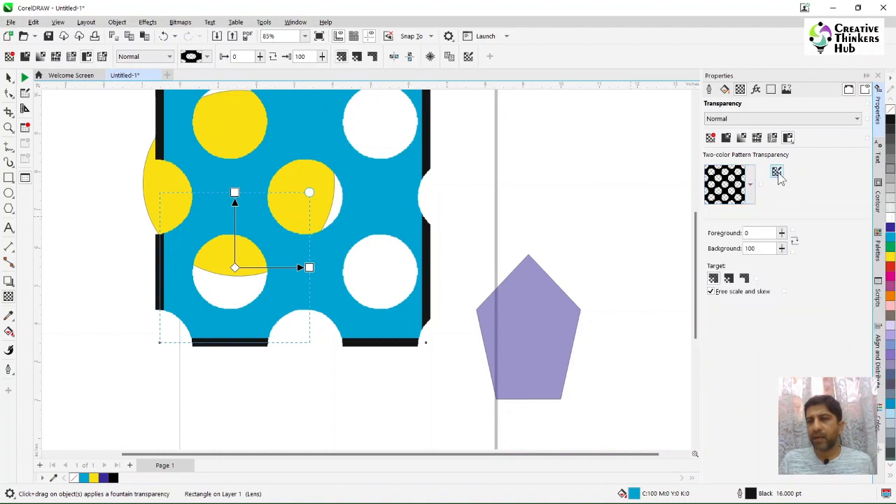
left_click(779, 176)
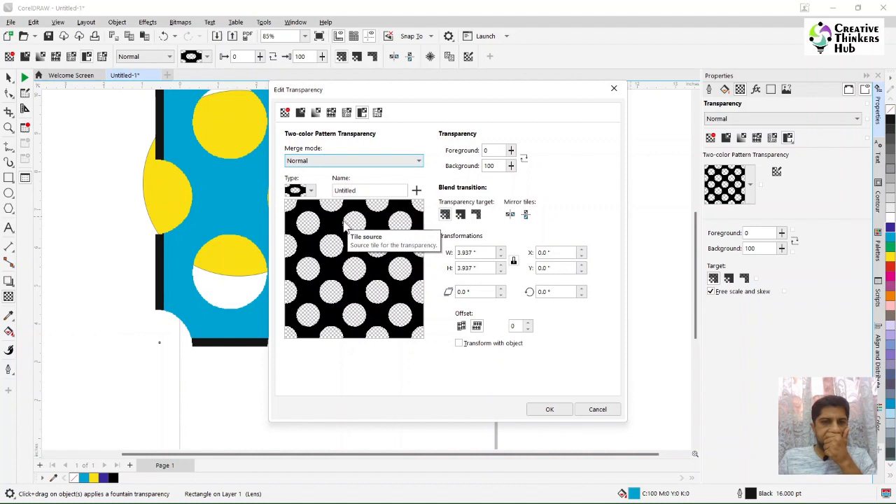
Try the Add merge mode on the two-color pattern, and return it to Normal
left_click(347, 161)
left_click(342, 184)
left_click(350, 162)
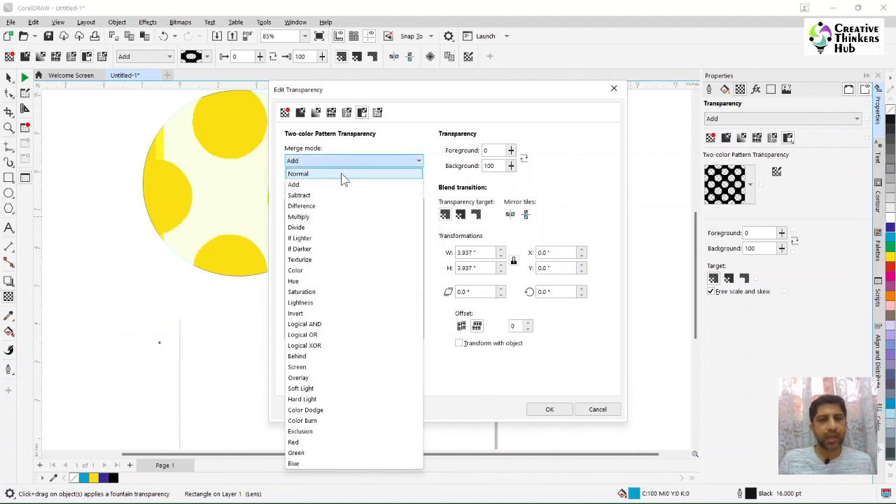
left_click(341, 173)
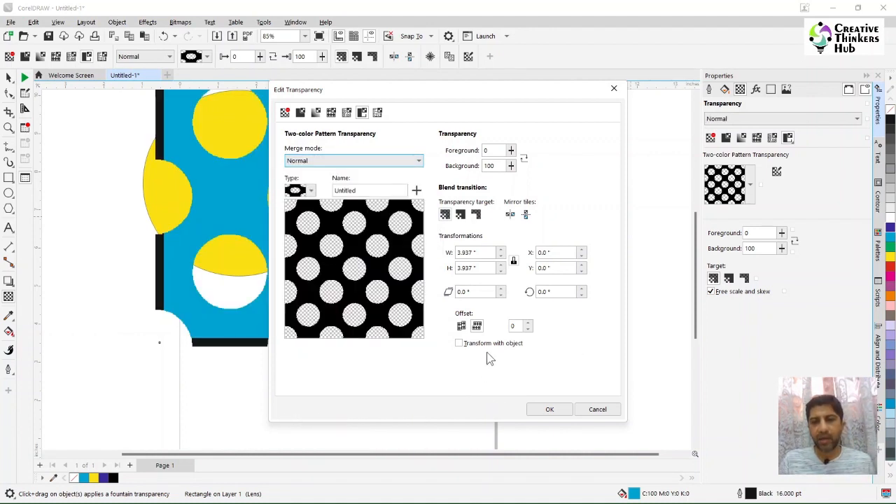
Offset the rows of the two-color pattern by 5
left_click(461, 327)
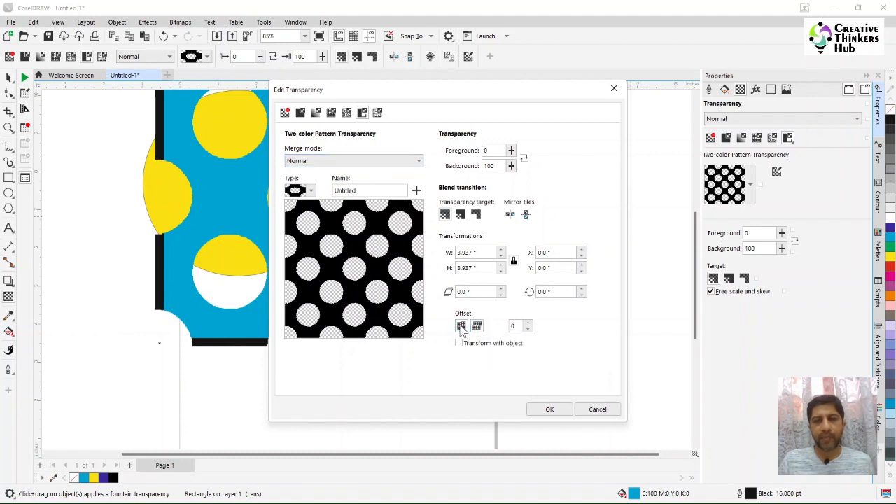
left_click(530, 324)
left_click(530, 325)
left_click(530, 324)
left_click(529, 324)
left_click(530, 324)
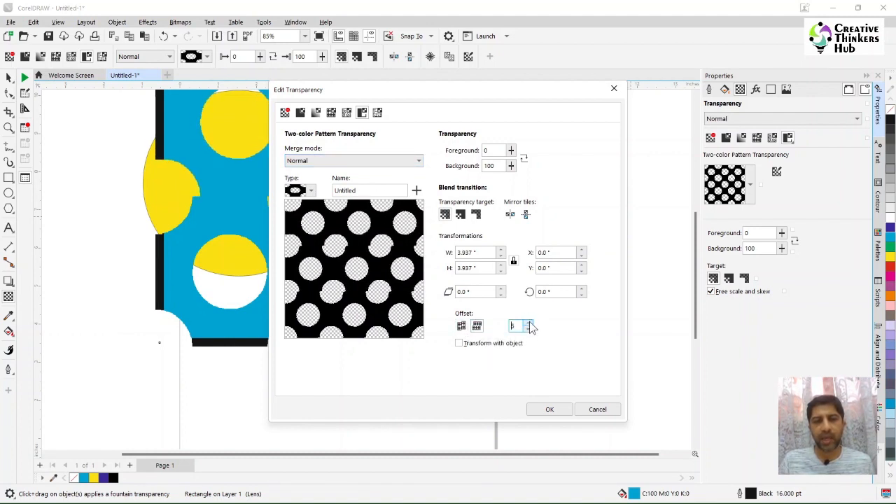
Enable Transform with object for the pattern and swap its transparency to foreground 100 and background 0
left_click(475, 345)
left_click(546, 410)
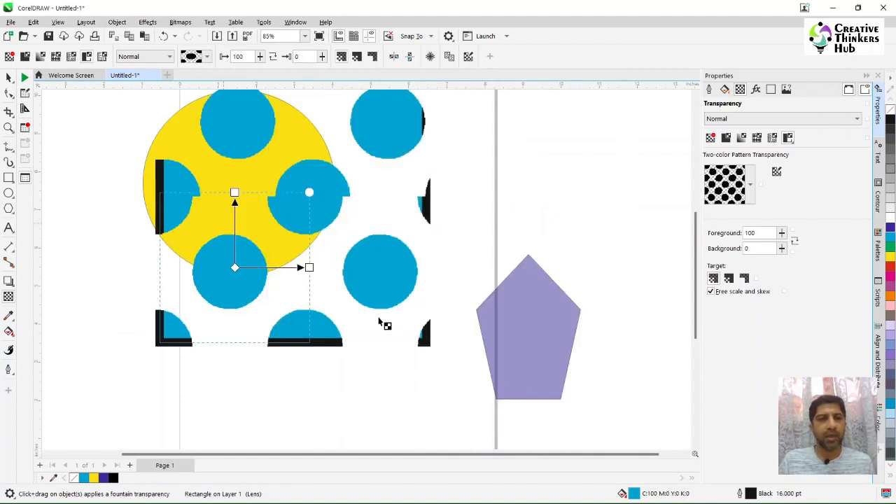
Enlarge the rectangle slightly outward from its lower-left corner
left_click(8, 78)
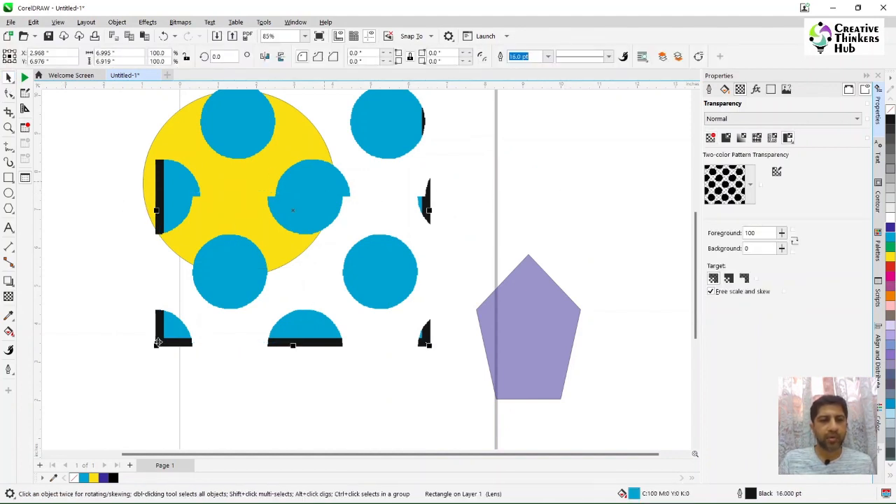
left_click_drag(159, 346, 143, 358)
Reset the two-color pattern's offset to 0 and turn off Transform with object
left_click(9, 297)
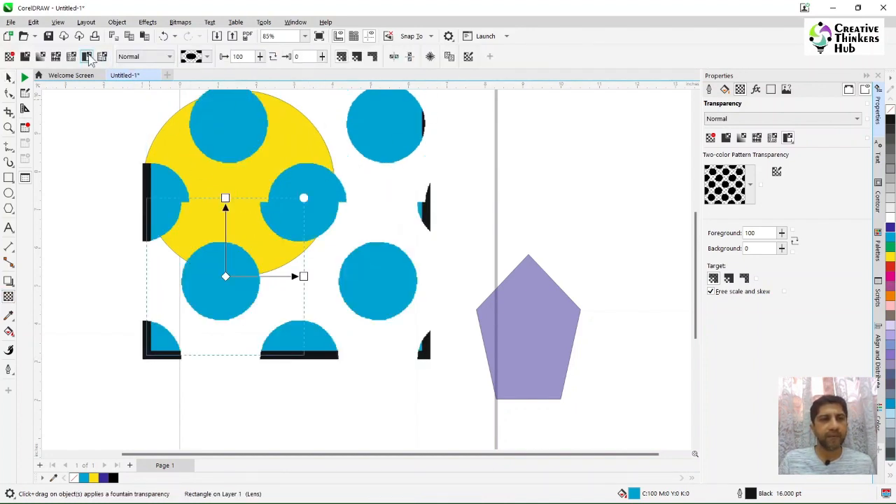
left_click(468, 56)
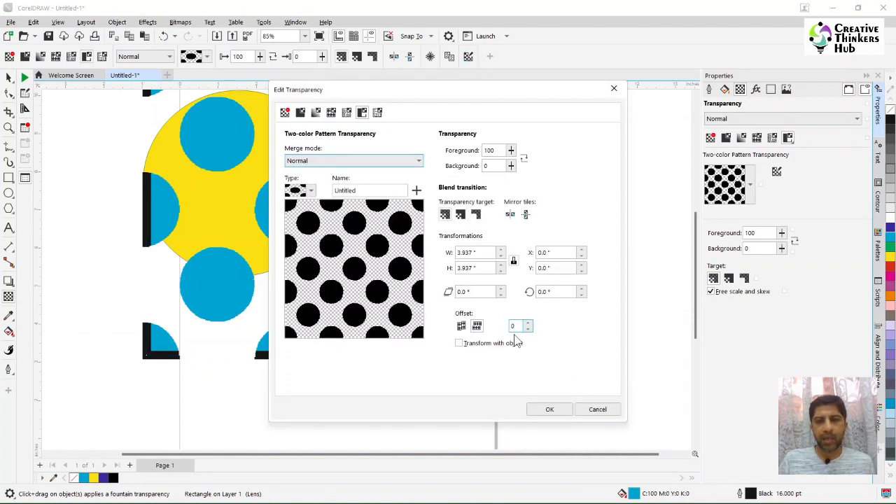
left_click(459, 343)
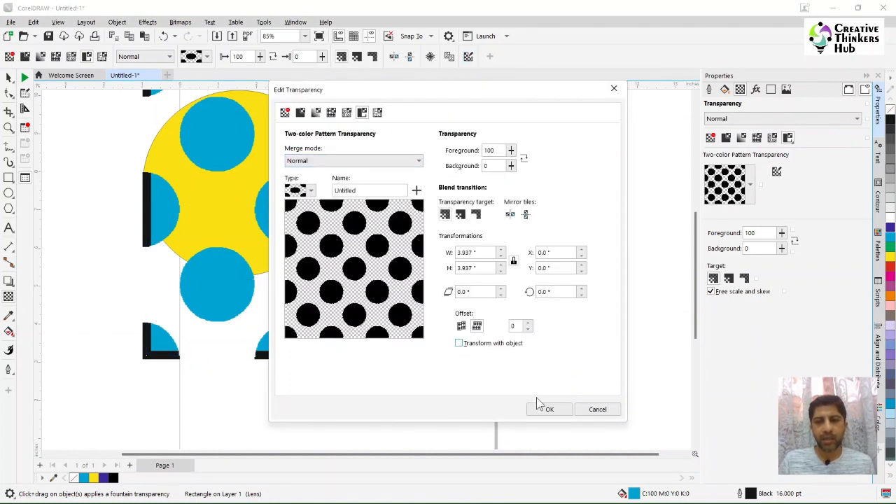
left_click(545, 409)
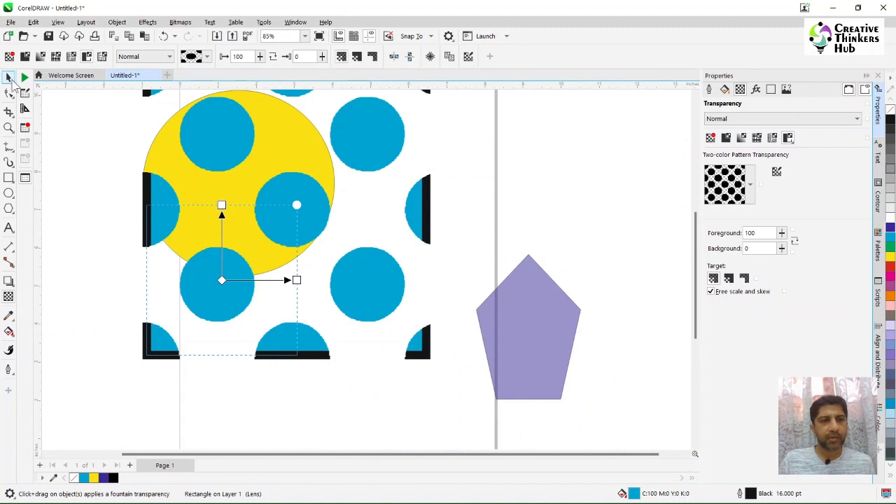
Scale the rectangle down to about 2.11 by 2.09 inches and move it over the yellow circle's edge
left_click(10, 80)
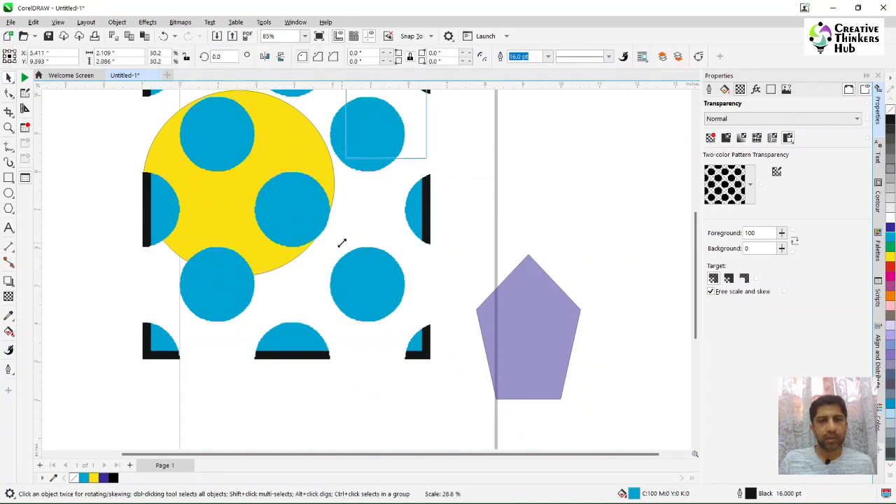
left_click_drag(341, 242, 342, 243)
left_click_drag(365, 137, 322, 178)
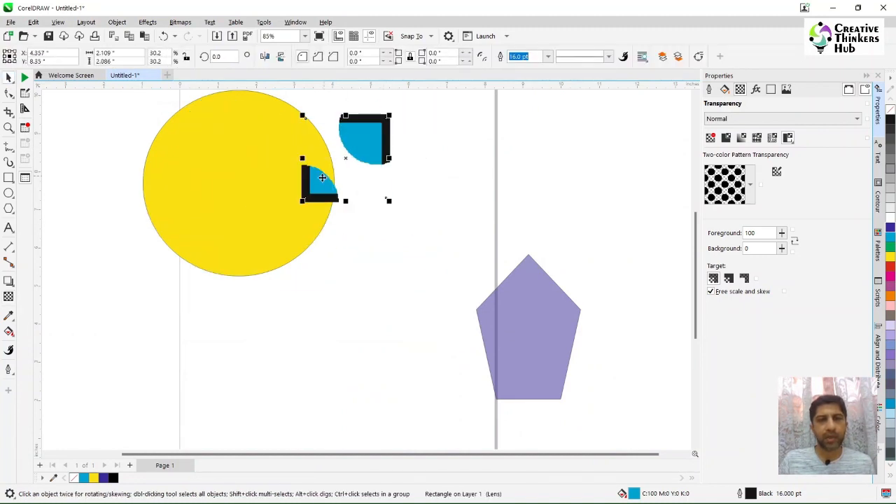
Undo the rectangle's last move and scale-down, and deselect it
key("ctrl+z")
key("ctrl+z")
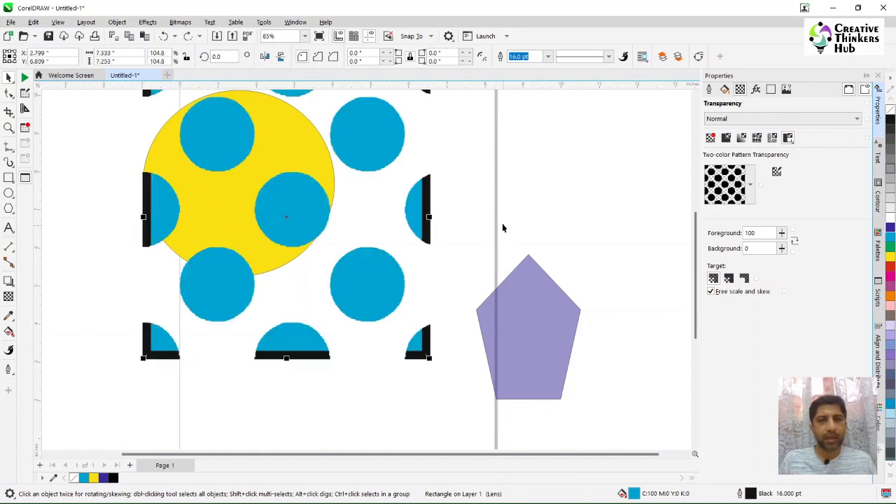
scroll(500, 194, "down", 1)
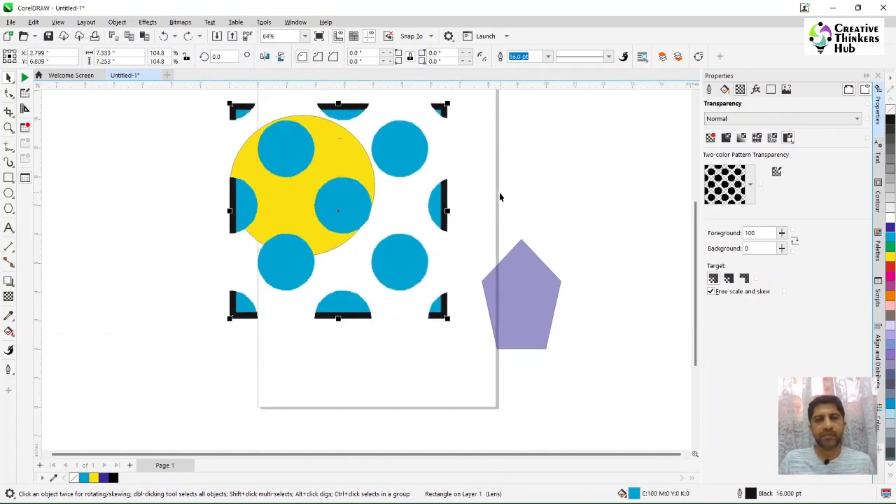
left_click(117, 182)
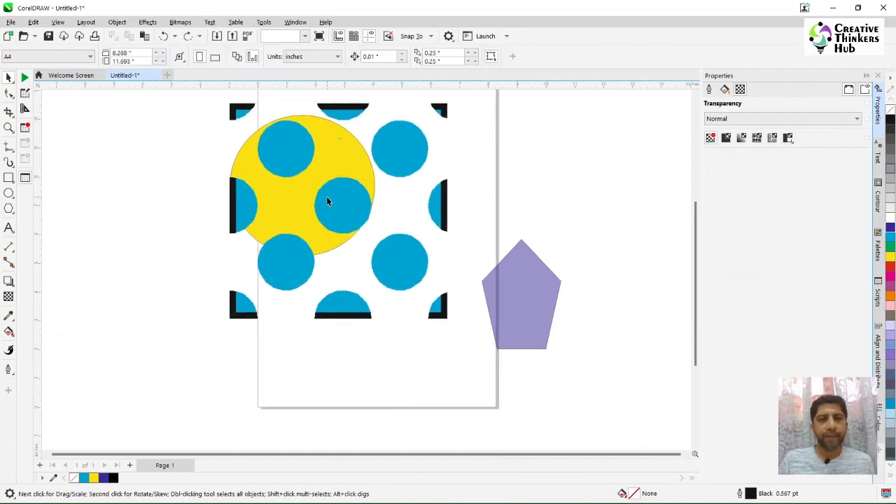
Try a texture transparency on the blue rectangle and switch back to its two-color dot pattern
left_click(327, 197)
left_click(9, 297)
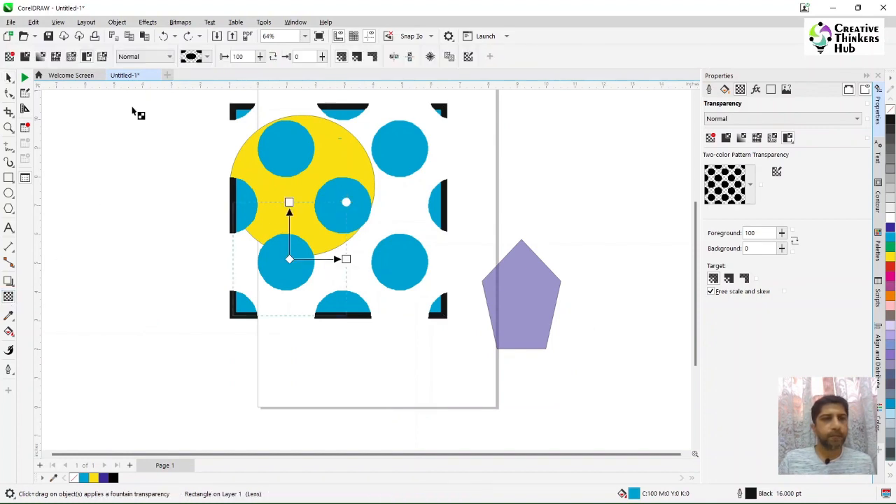
left_click(103, 57)
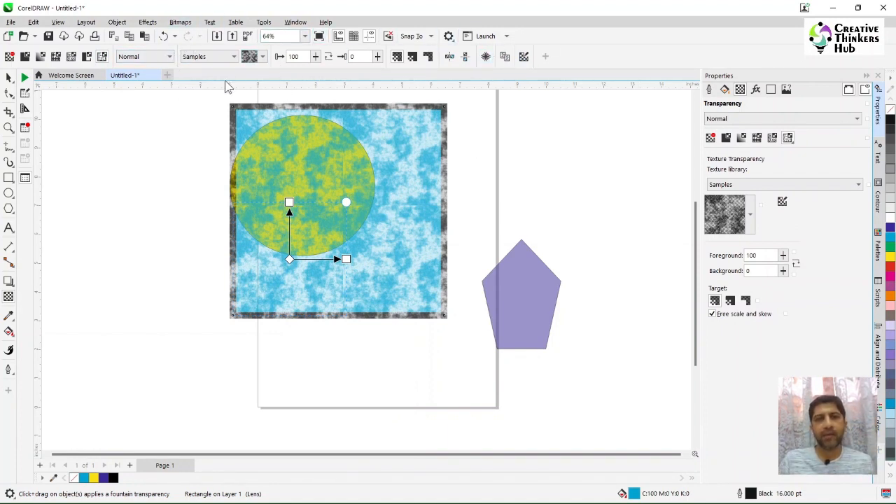
left_click(86, 56)
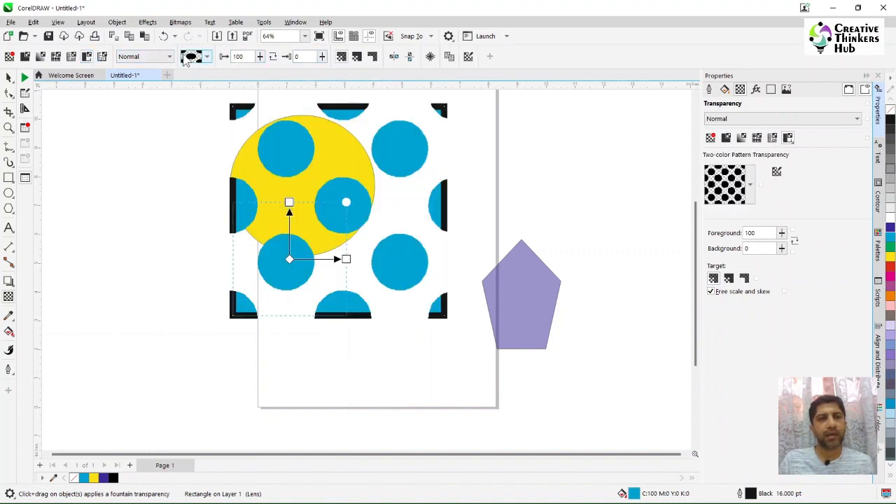
left_click(208, 58)
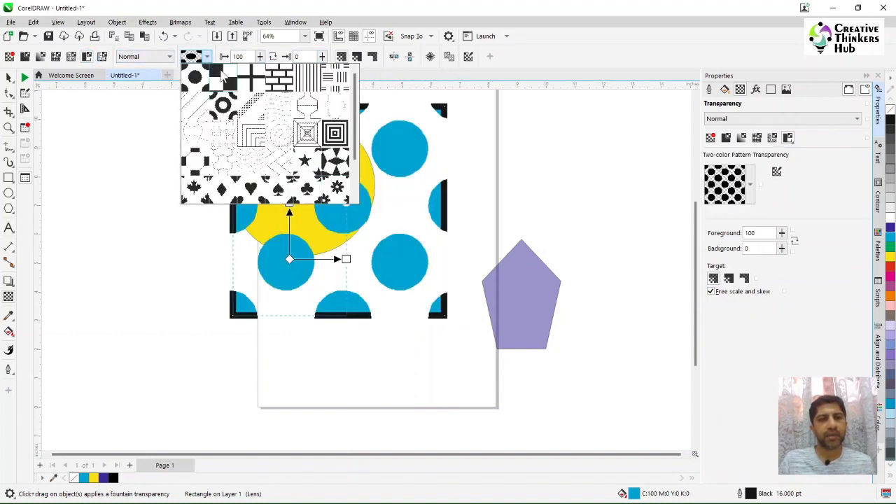
left_click(207, 58)
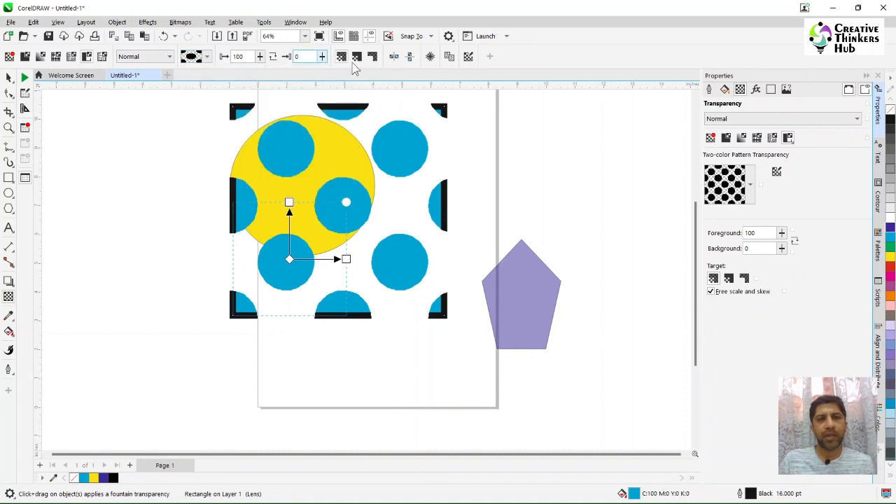
Apply the wavy tile two-color pattern to the rectangle's transparency and try mirroring its tiles
left_click(393, 57)
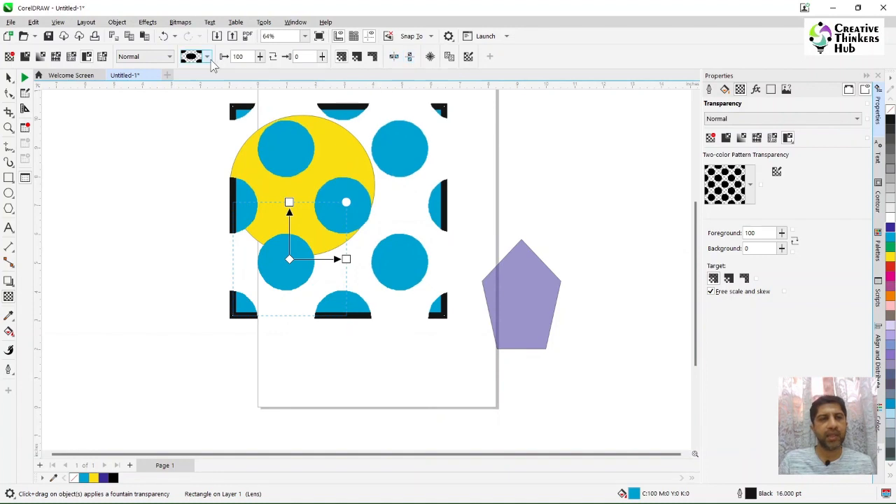
left_click(208, 58)
left_click(228, 138)
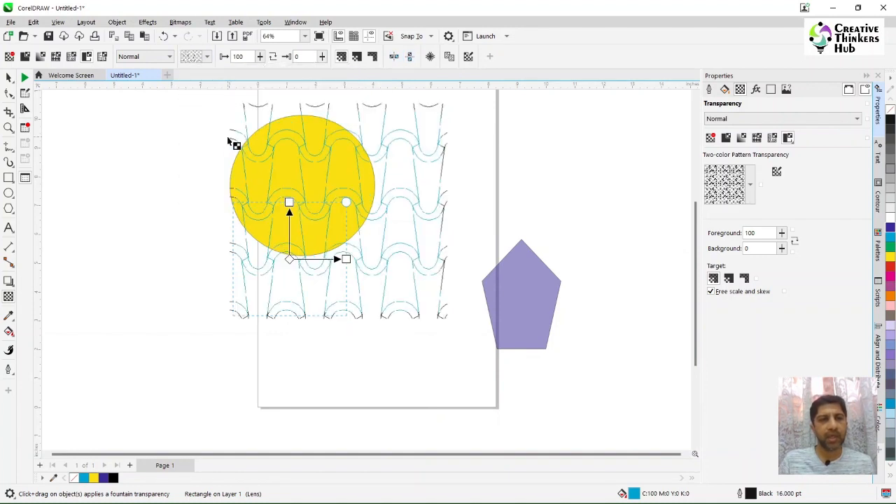
left_click(410, 57)
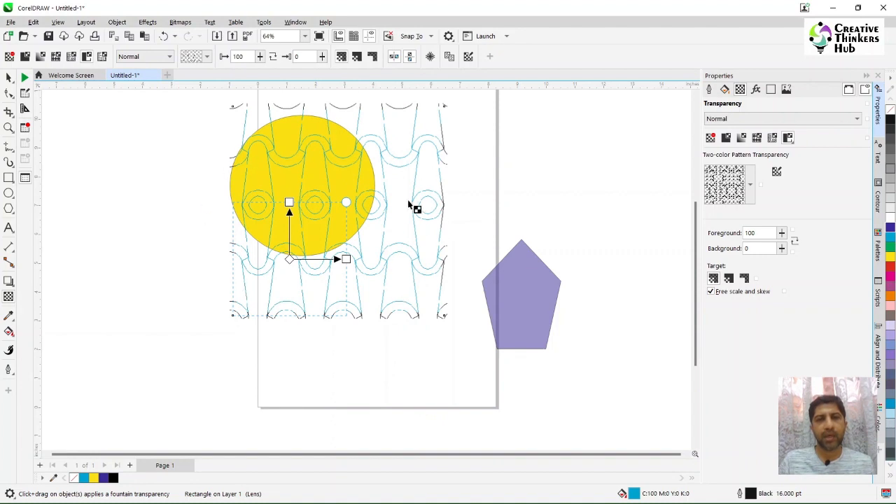
left_click(410, 58)
left_click(410, 59)
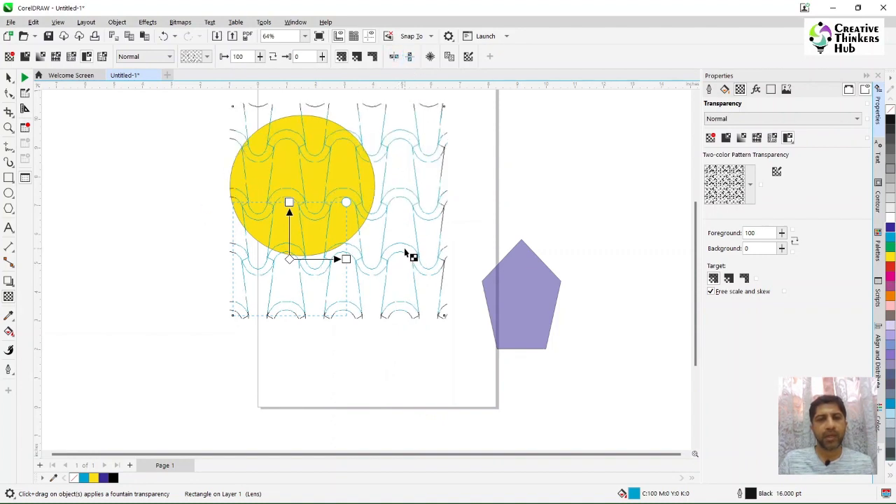
Apply a texture transparency from the Samples library to the rectangle, using the vertical streak texture
left_click(102, 56)
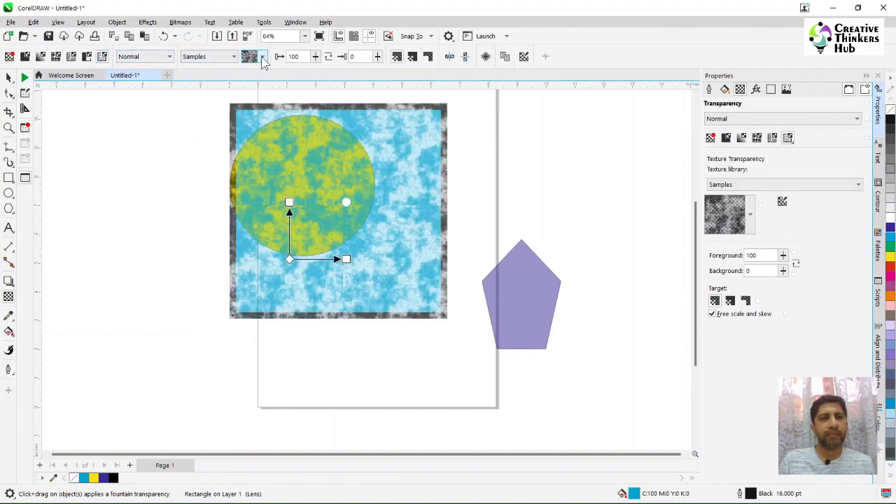
left_click(261, 57)
left_click(336, 112)
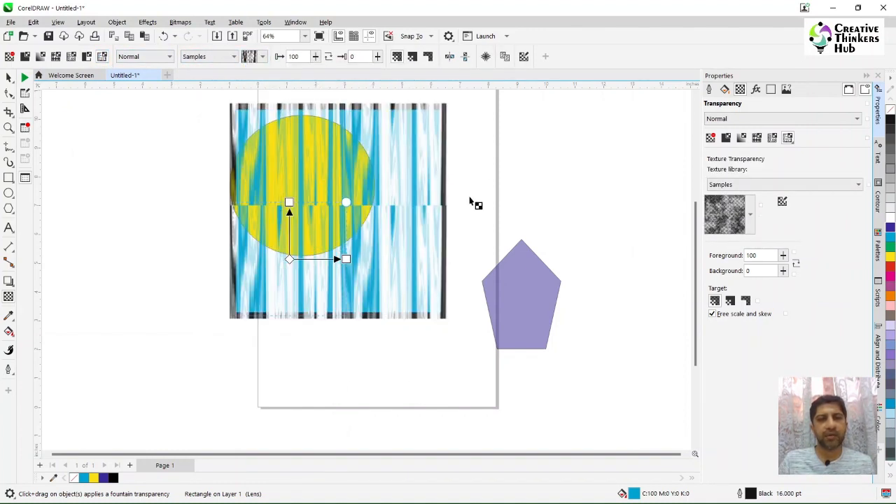
Delete the blue rectangle and remove the transparency from the purple pentagon
left_click(9, 78)
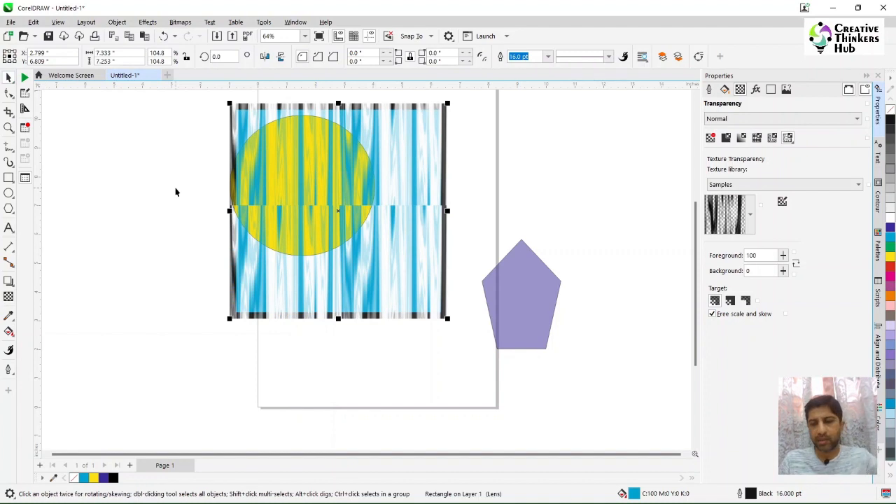
key("Delete")
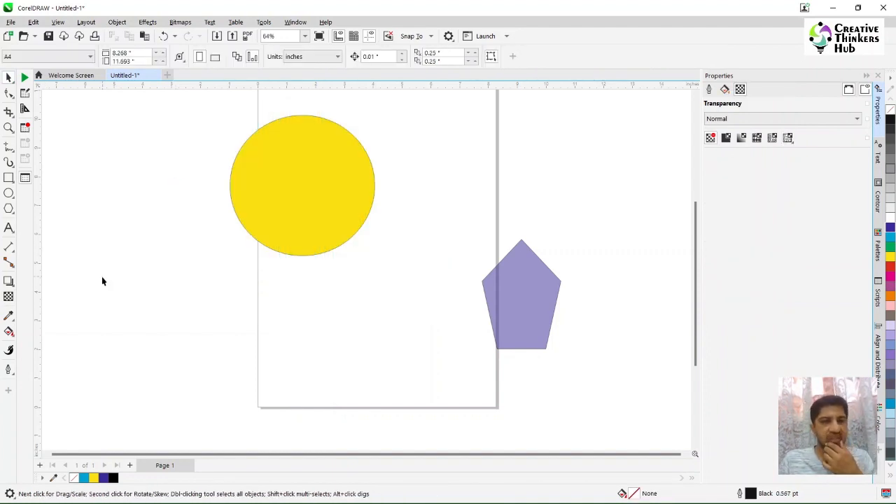
left_click(534, 306)
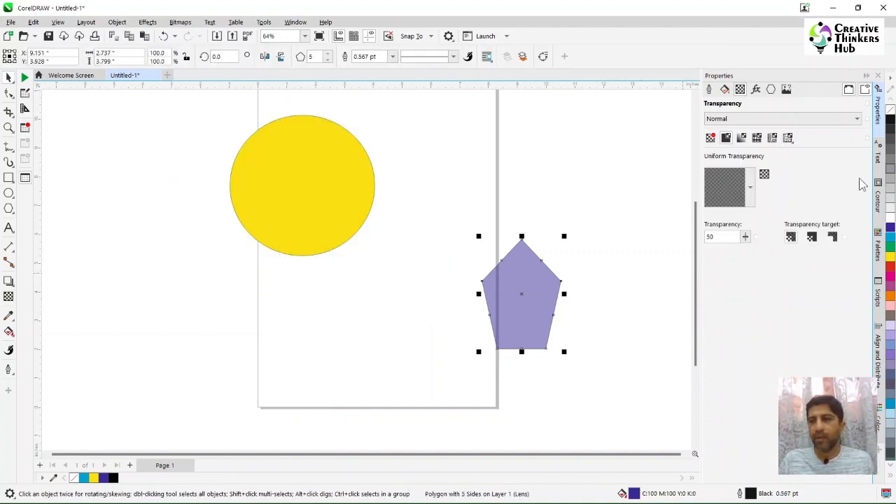
left_click(8, 296)
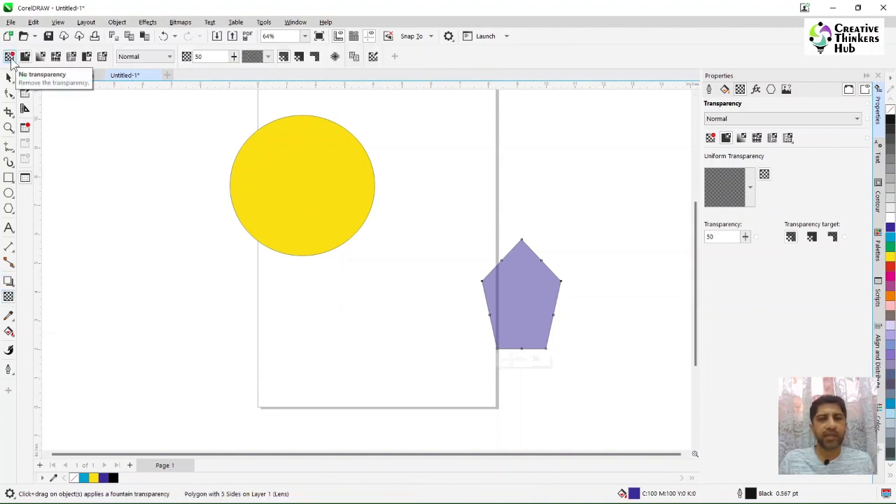
left_click(9, 56)
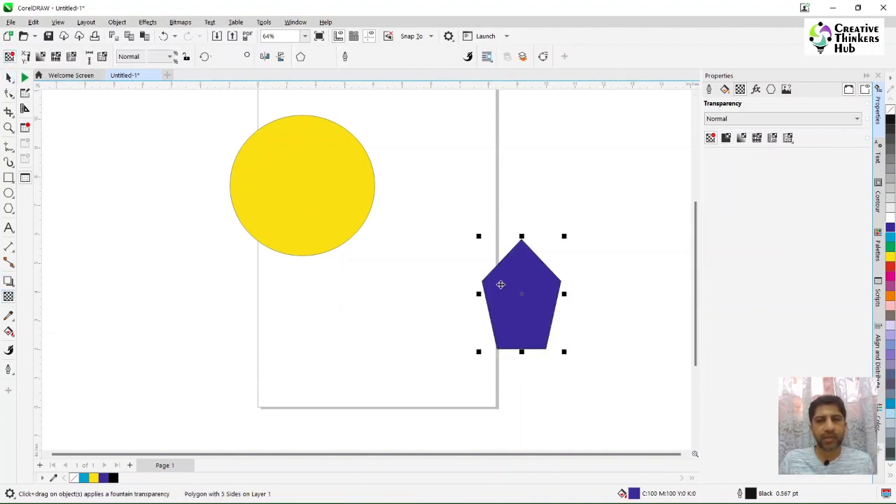
Enlarge the pentagon to about 4.41 by 6.12 inches and place it so it slightly overlaps the yellow circle's edge
key("space")
left_click_drag(534, 287, 388, 220)
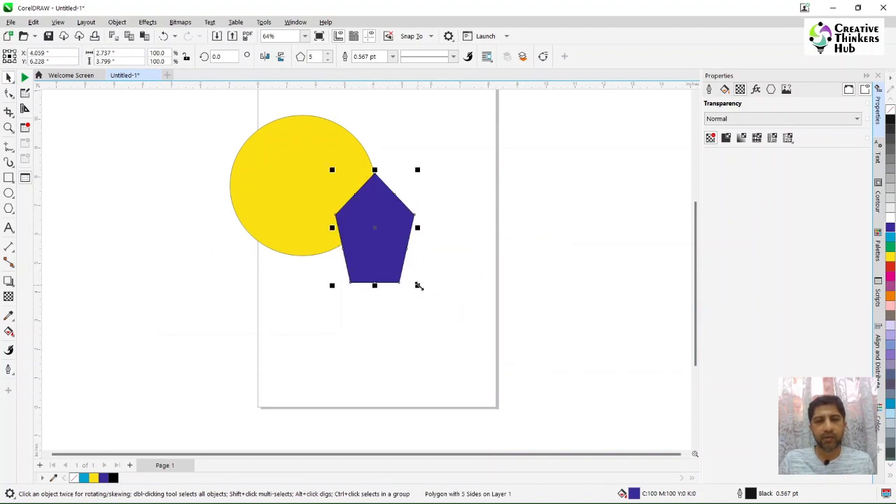
left_click_drag(417, 285, 490, 355)
left_click_drag(399, 260, 375, 213)
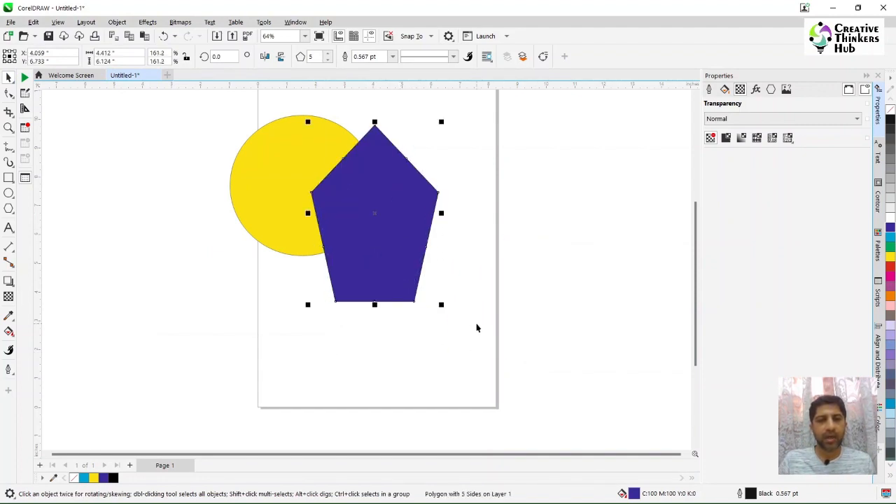
left_click(464, 360)
left_click(364, 290)
left_click_drag(364, 290, 423, 296)
left_click(386, 366)
Bring the portrait photo from the pictures folder on drive E into CorelDRAW, sized about 3.52 by 4.75 inches beside the pentagon
mouse_move(266, 495)
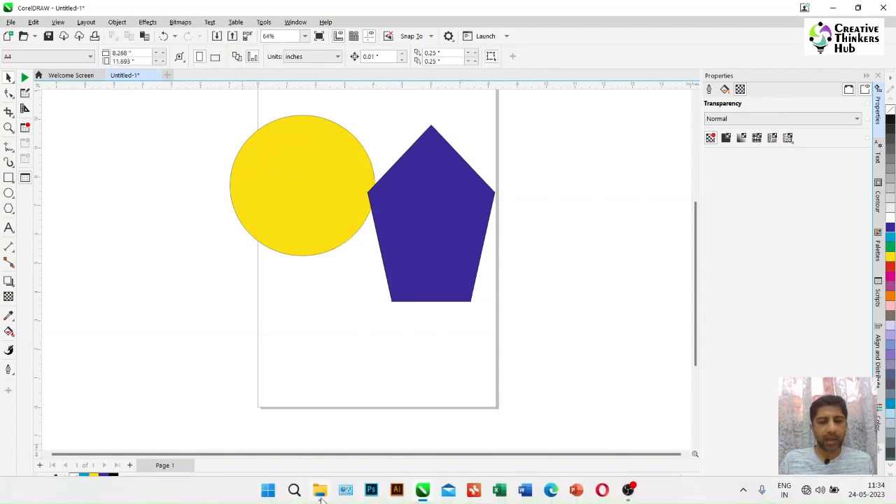
mouse_move(321, 494)
left_click(333, 426)
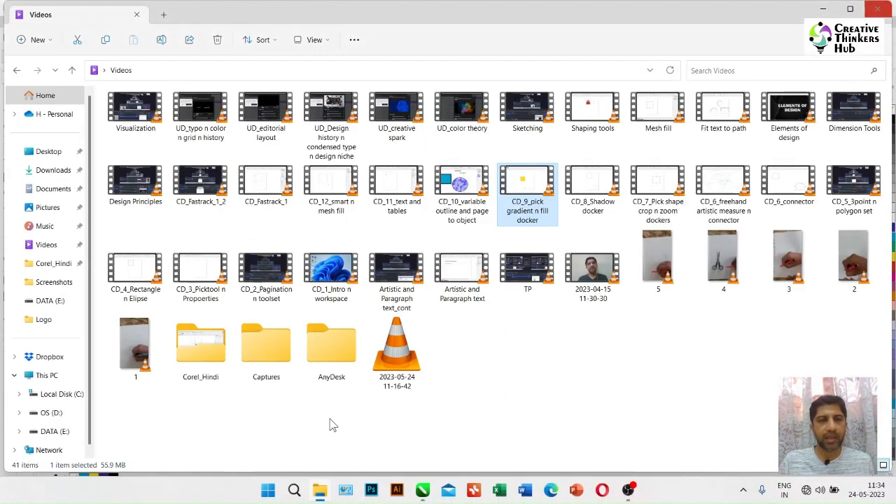
left_click(593, 127)
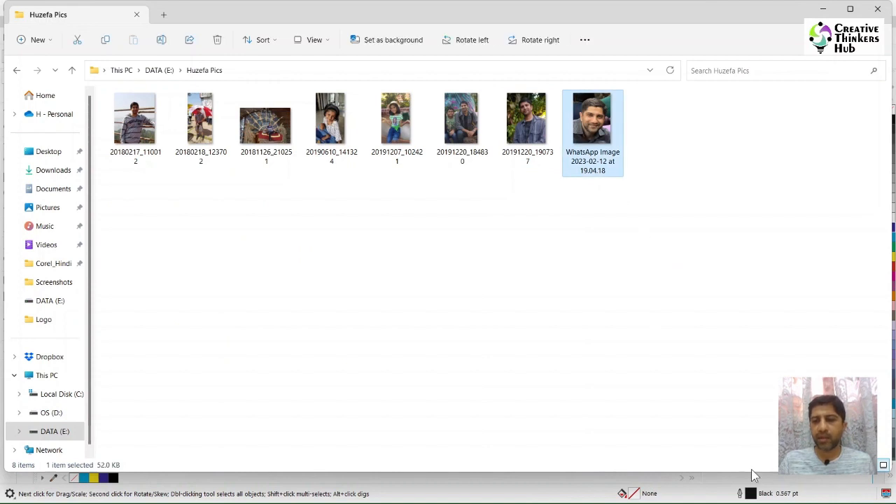
left_click_drag(571, 135, 492, 392)
left_click_drag(452, 496, 536, 216)
left_click_drag(565, 244, 625, 326)
left_click(491, 354)
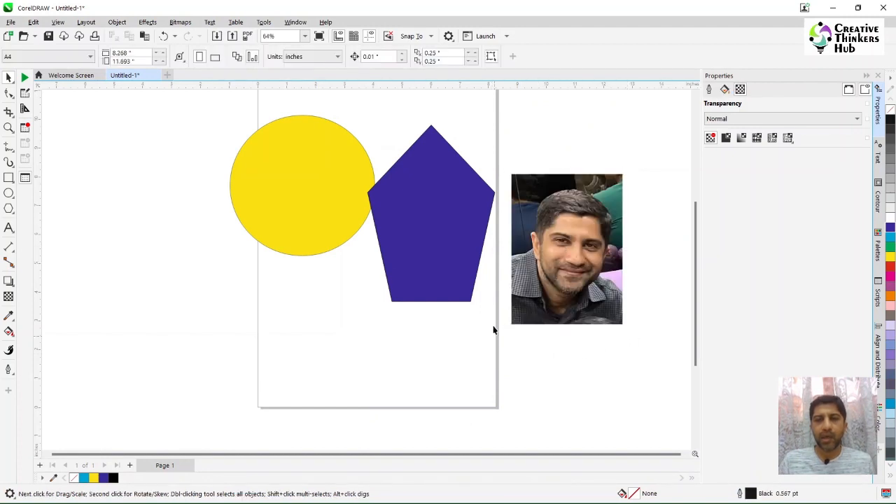
Sample a single-pixel skin tone from the face in the photo with the Color Eyedropper and add it to the document palette
left_click(8, 317)
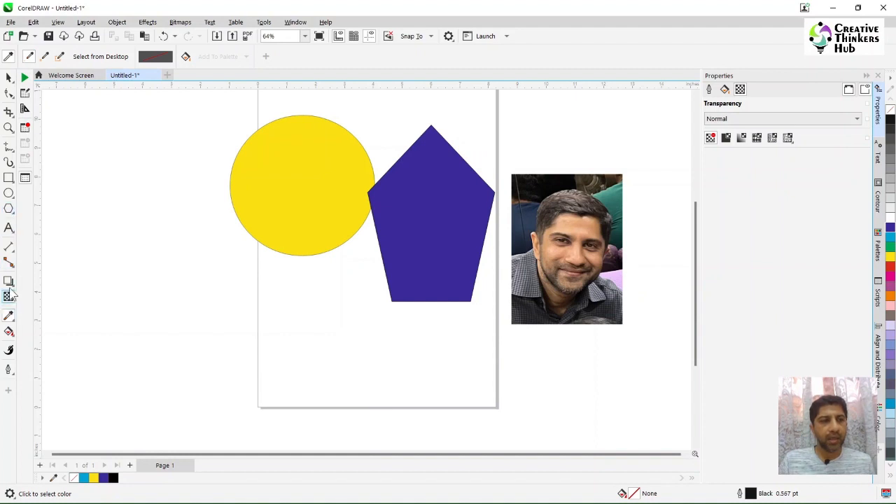
left_click(9, 127)
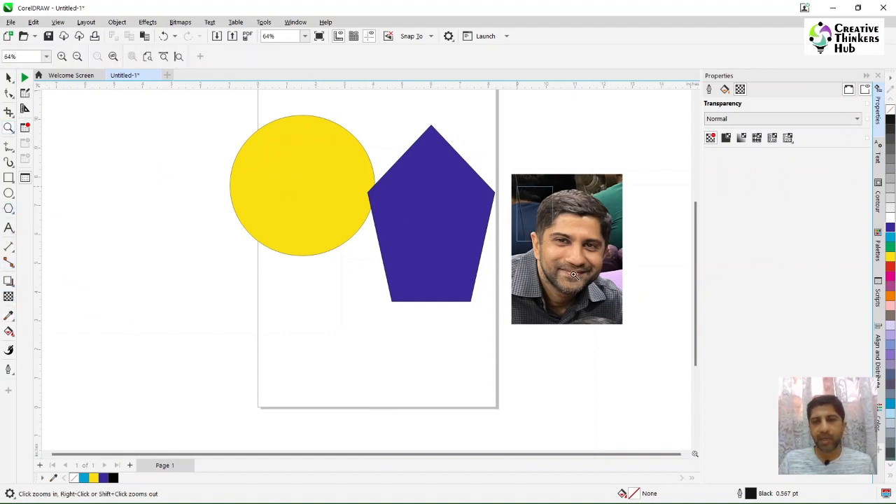
left_click_drag(574, 274, 626, 336)
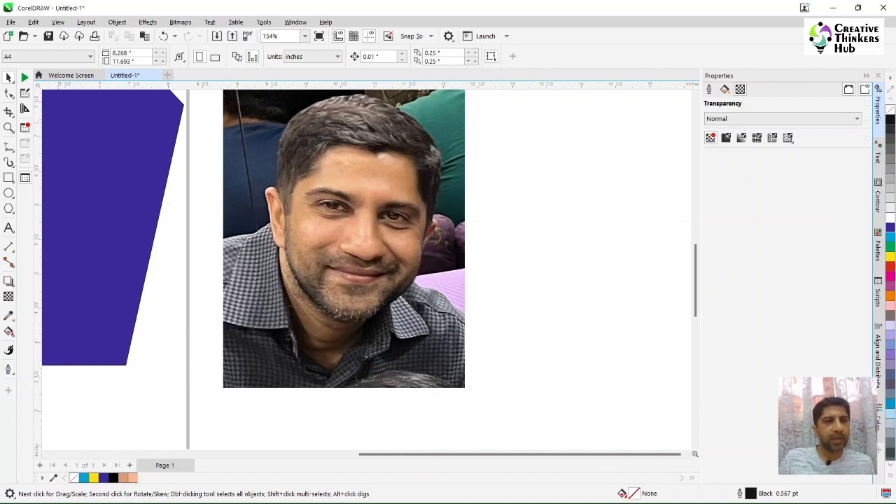
left_click(356, 209)
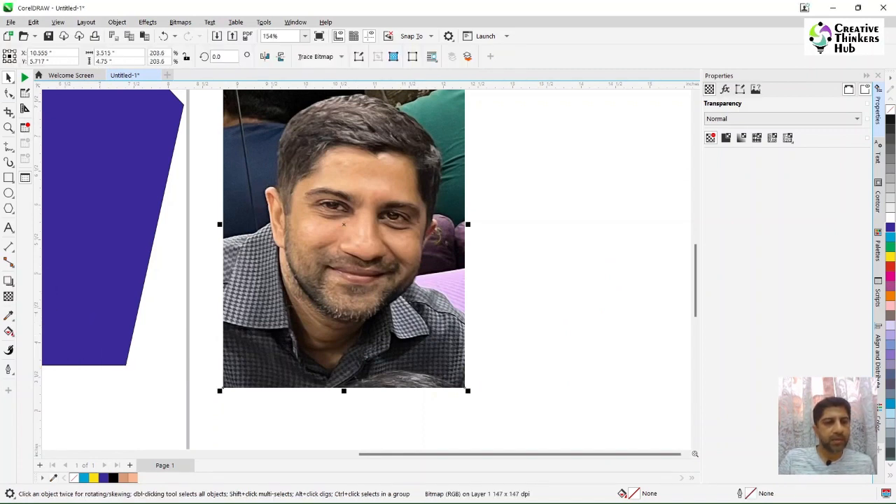
left_click(8, 315)
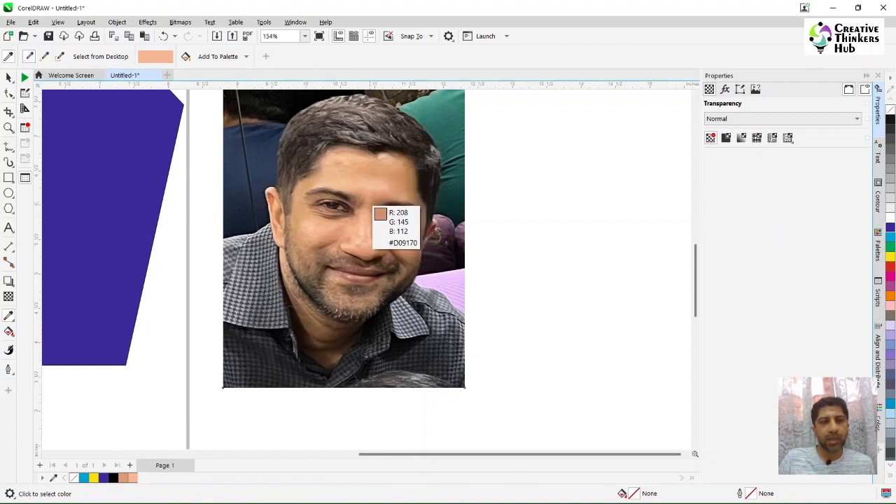
left_click(372, 205)
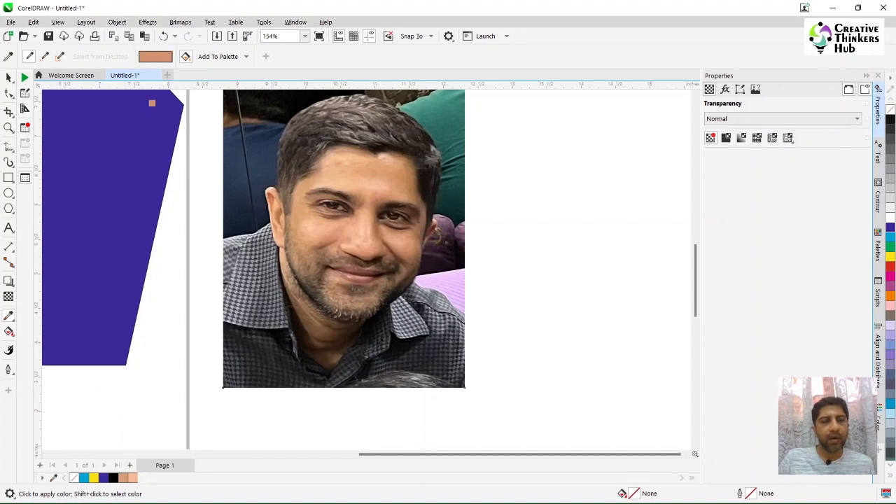
left_click(218, 56)
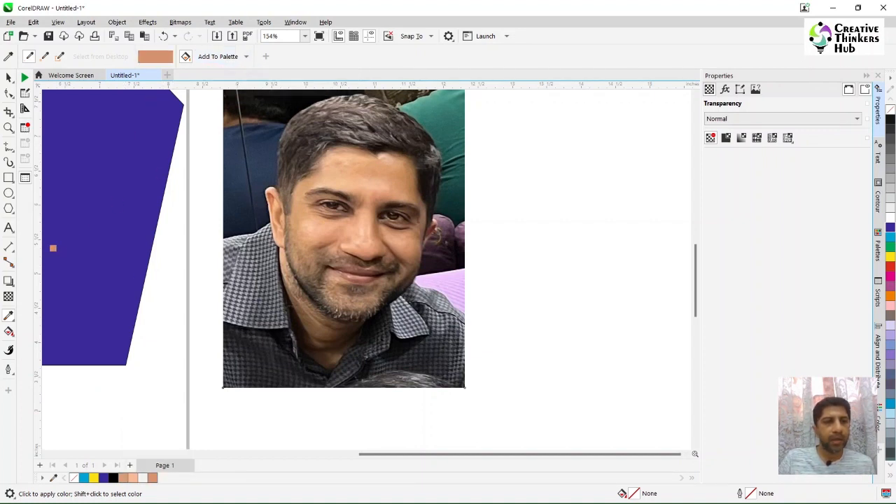
Sample the skin tone R227 G162 B119 from the photo using a 2 x 2 pixel average and add it to the palette
left_click(44, 56)
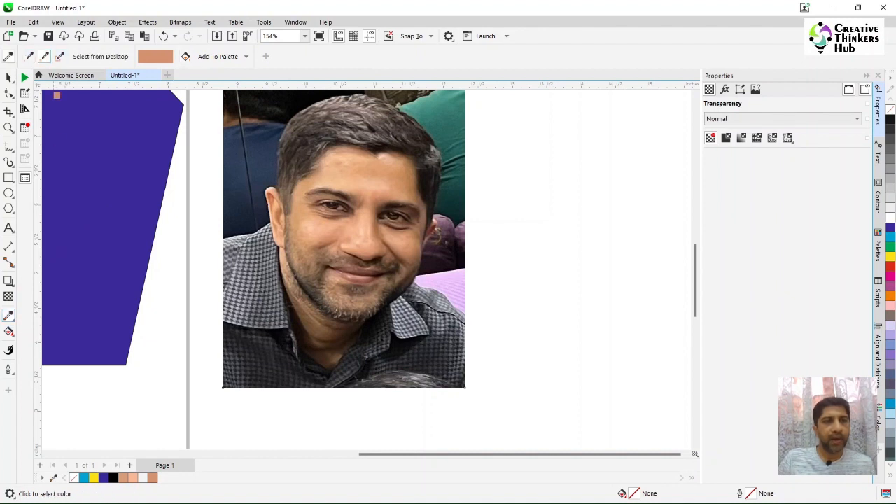
left_click(374, 200)
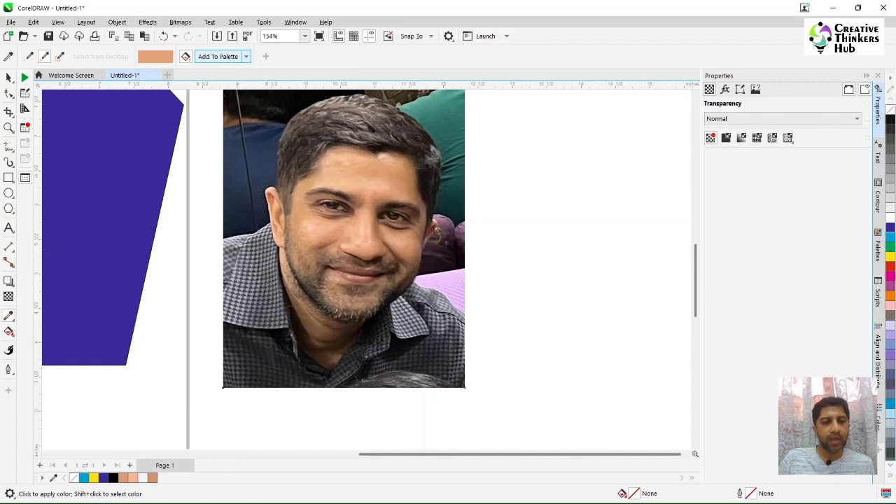
left_click(218, 56)
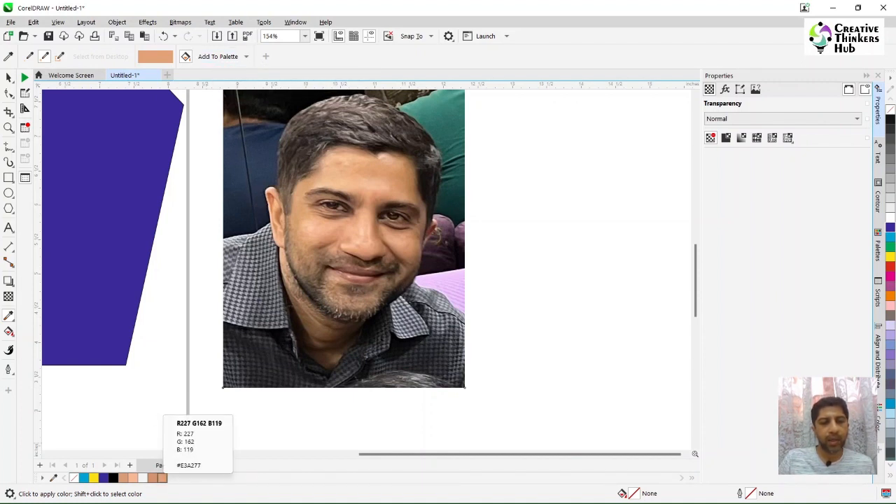
Sample a skin tone from the face in the photo using the Color Eyedropper's 5 x 5 pixel average and add it to the palette
left_click(9, 316)
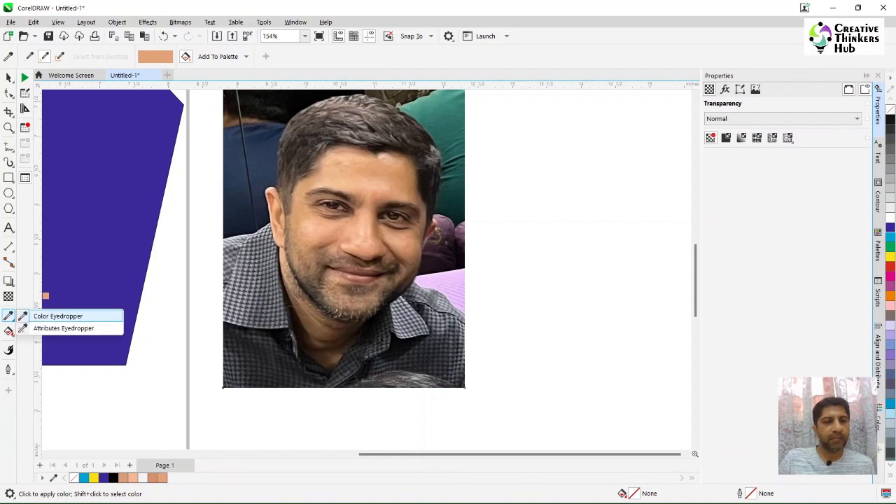
left_click(58, 315)
left_click(59, 56)
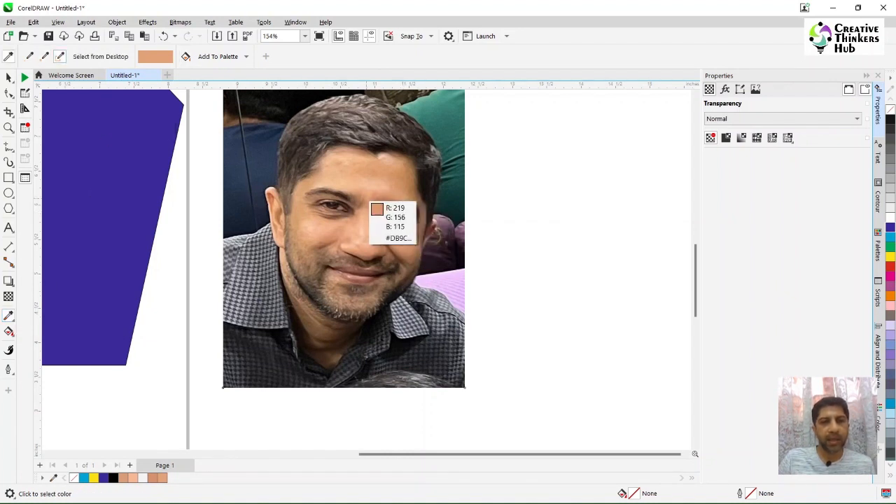
left_click(372, 203)
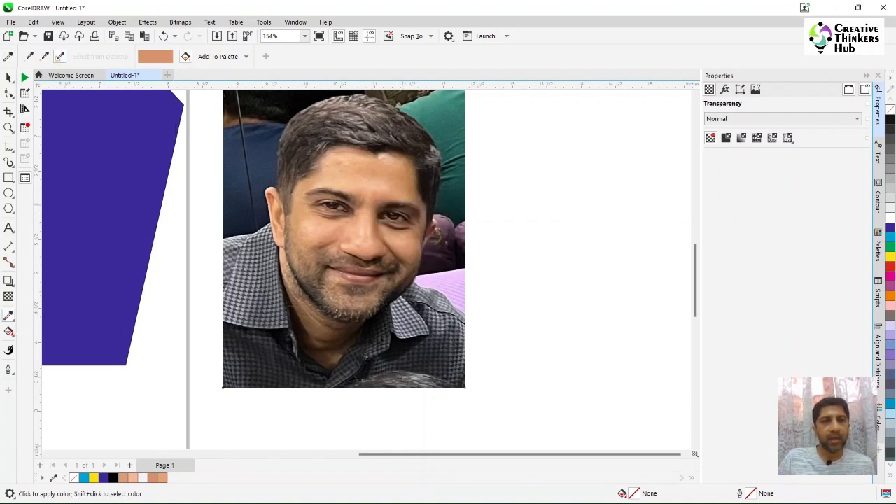
left_click(218, 56)
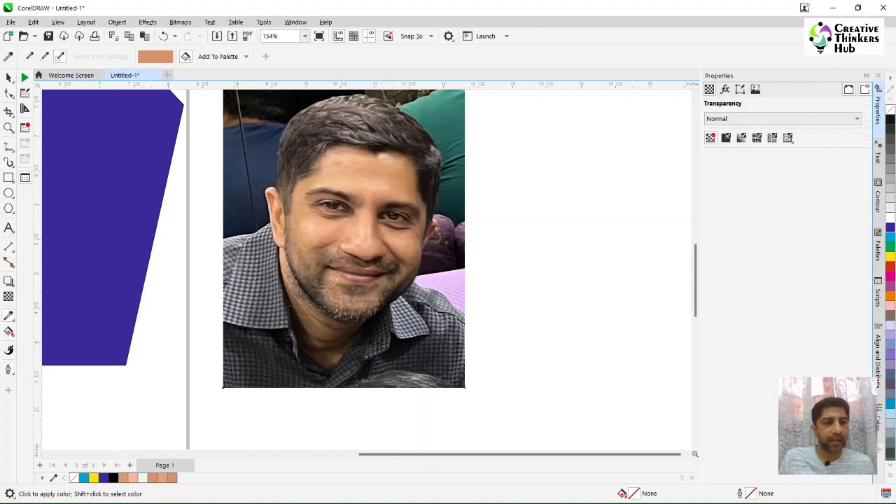
Set the yellow circle's outline width to 12 pt
left_click(8, 315)
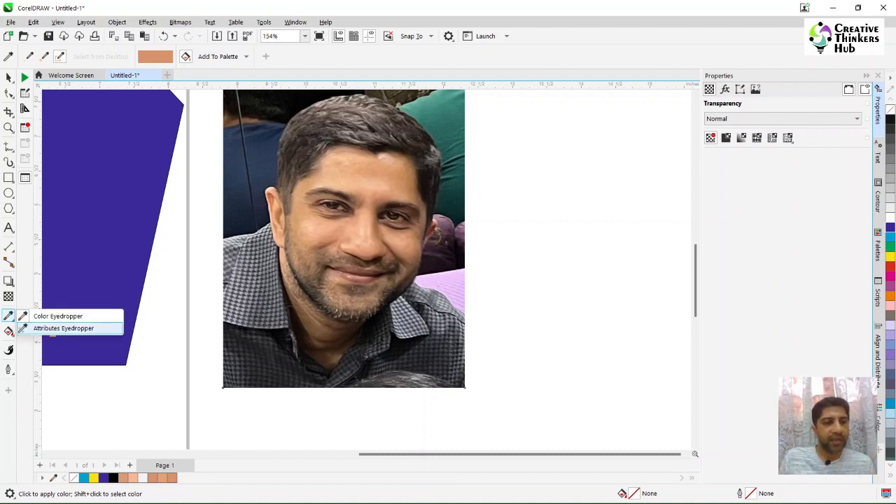
left_click(63, 329)
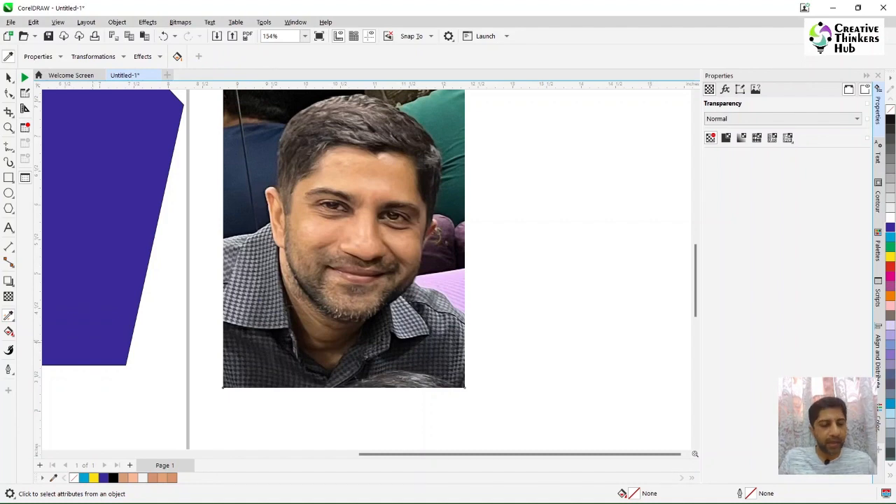
key("F4")
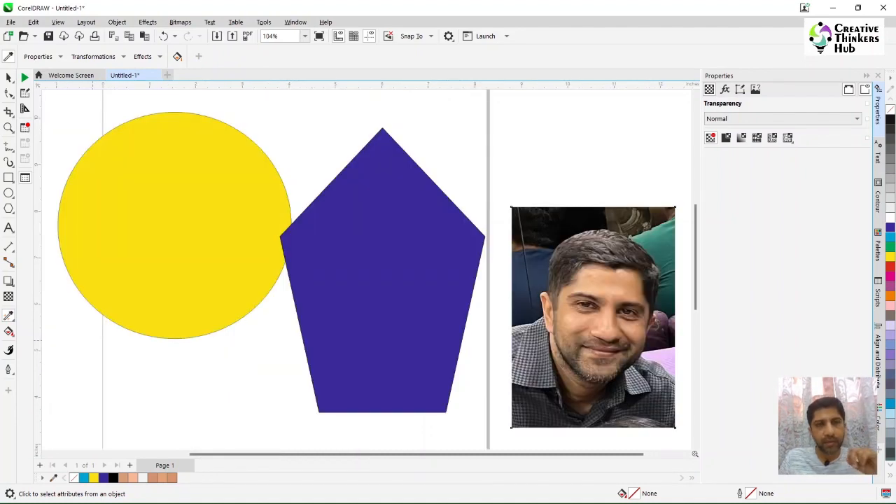
key("ctrl+z")
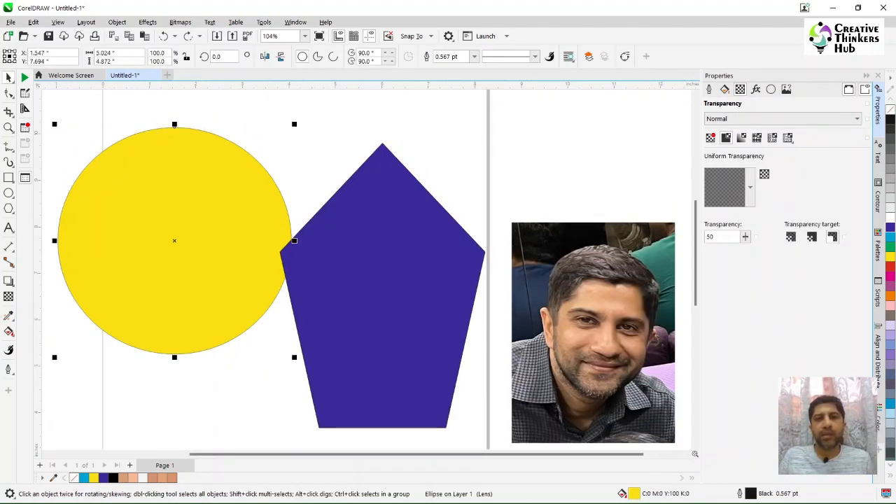
left_click(474, 56)
left_click(452, 150)
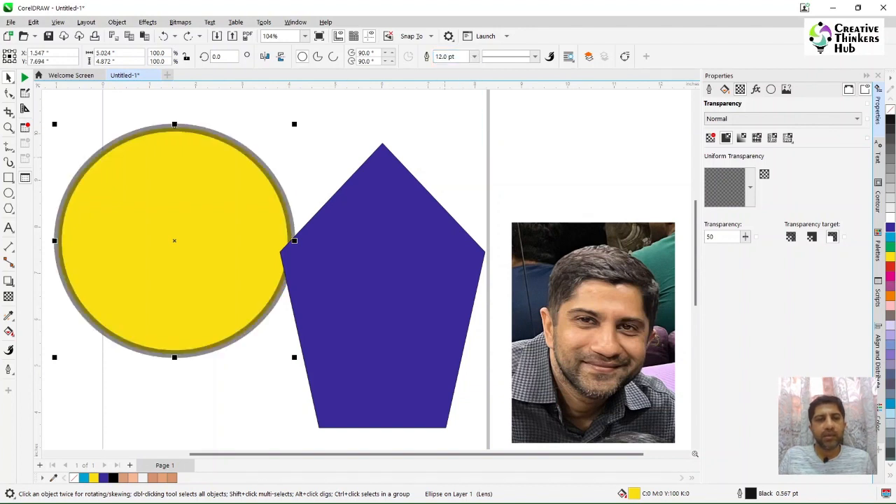
Set the circle's uniform transparency to 0, remove the transparency altogether and deselect the circle
double_click(721, 237)
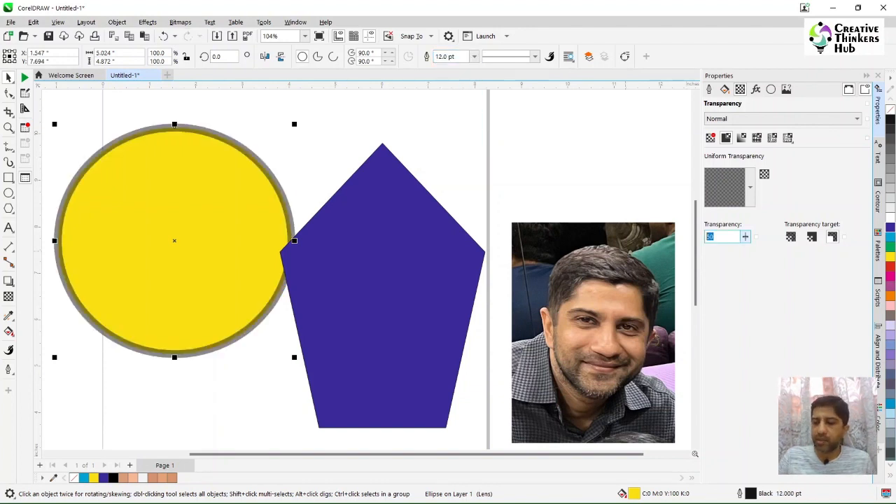
type("0")
key("Return")
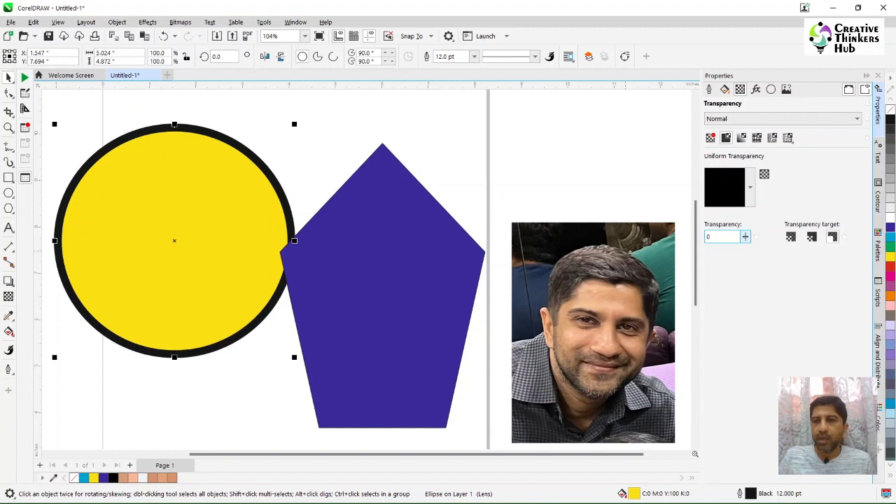
left_click(711, 138)
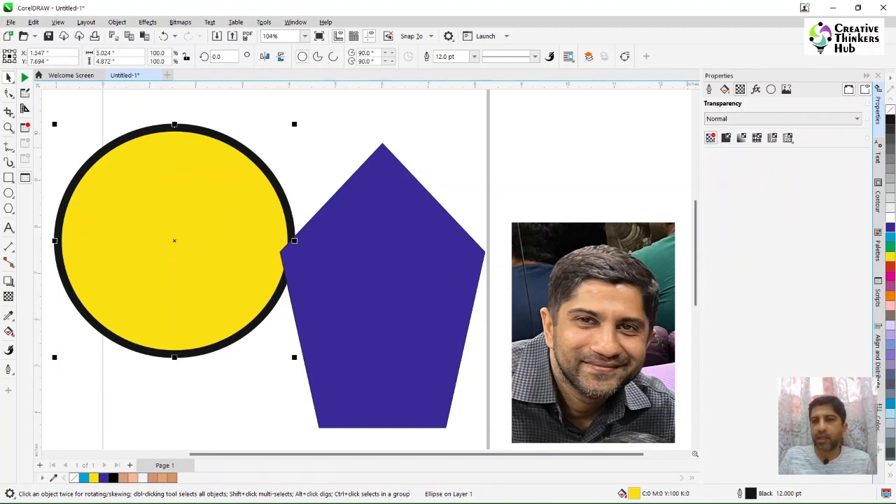
key("Escape")
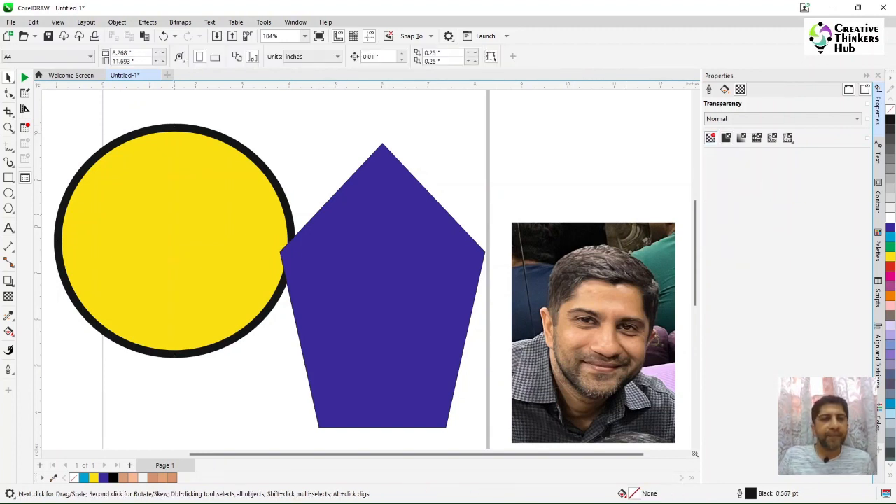
Examine which properties, transformations and effects the Attributes Eyedropper can copy, with the yellow circle selected
left_click(174, 251)
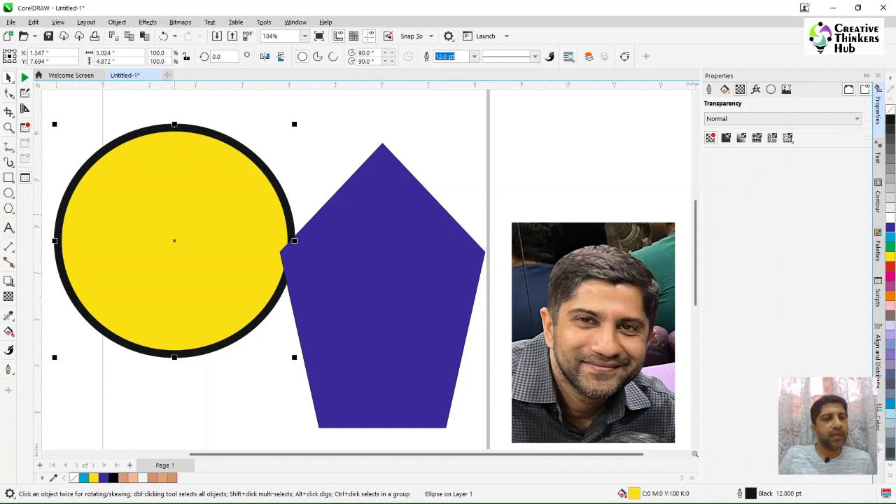
left_click(9, 315)
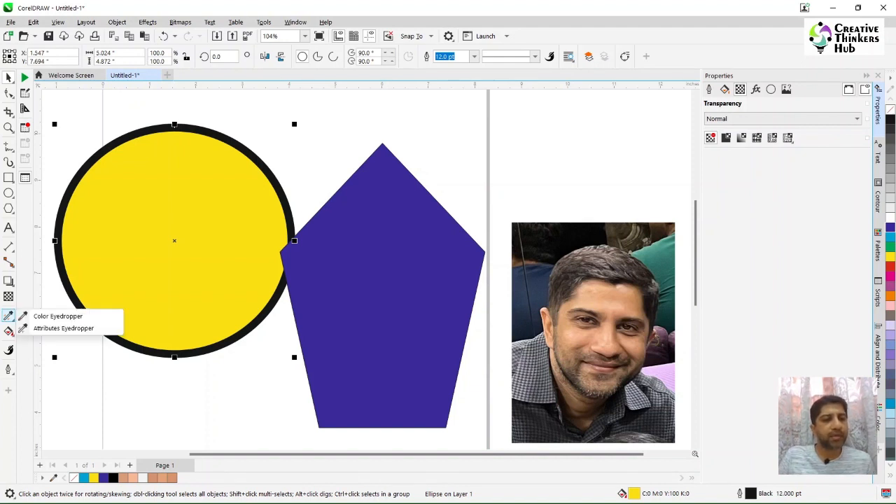
left_click(49, 315)
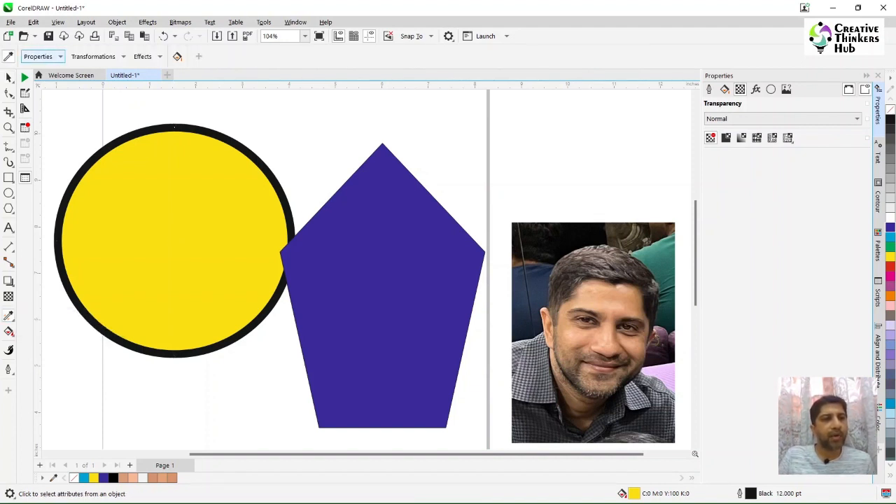
left_click(42, 56)
left_click(43, 56)
left_click(97, 56)
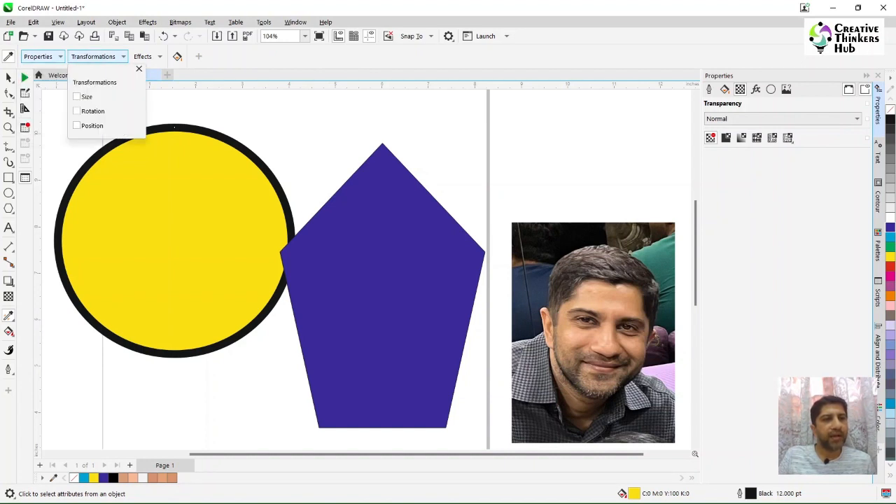
left_click(148, 57)
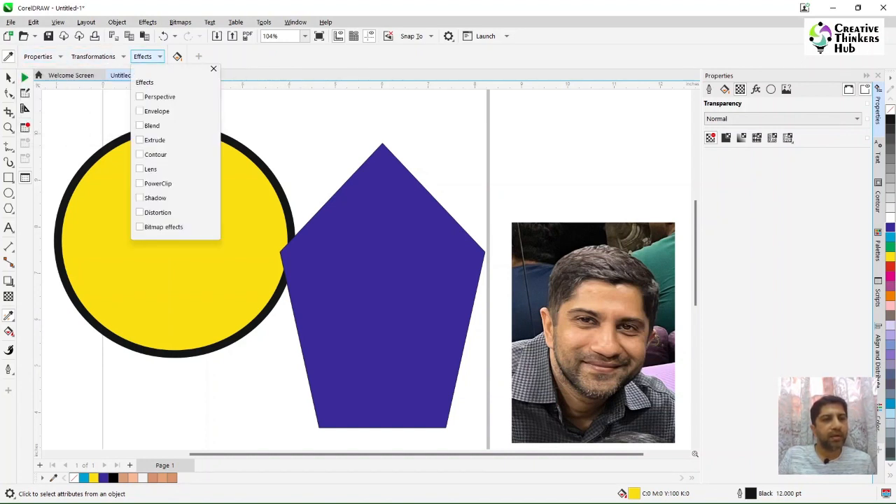
left_click(43, 56)
left_click(42, 56)
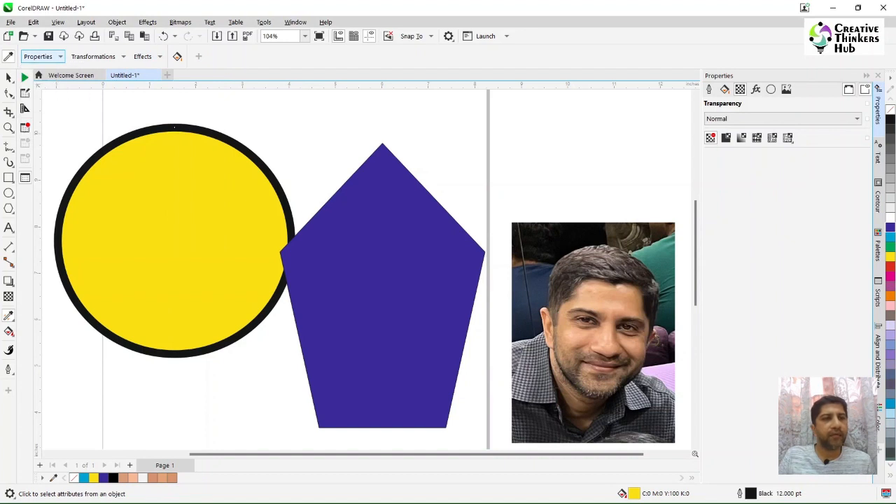
Copy the circle's yellow fill and 12 pt black outline onto the pentagon with the Attributes Eyedropper
left_click(206, 208)
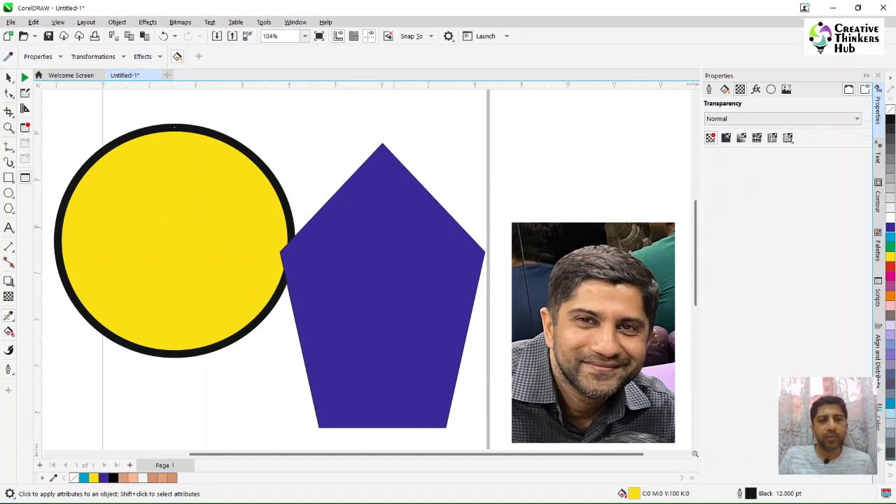
left_click(383, 285)
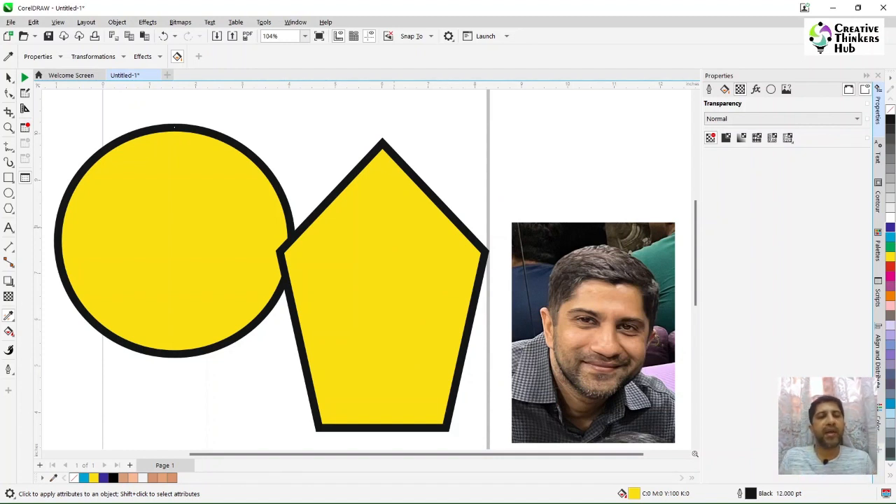
key("space")
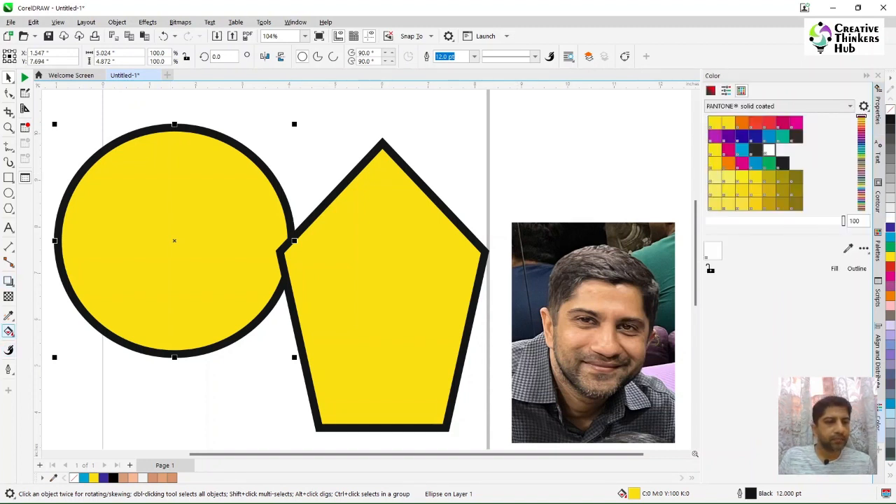
Apply a linear yellow-to-white fountain fill across the circle with the Interactive Fill tool
left_click(11, 334)
left_click(49, 331)
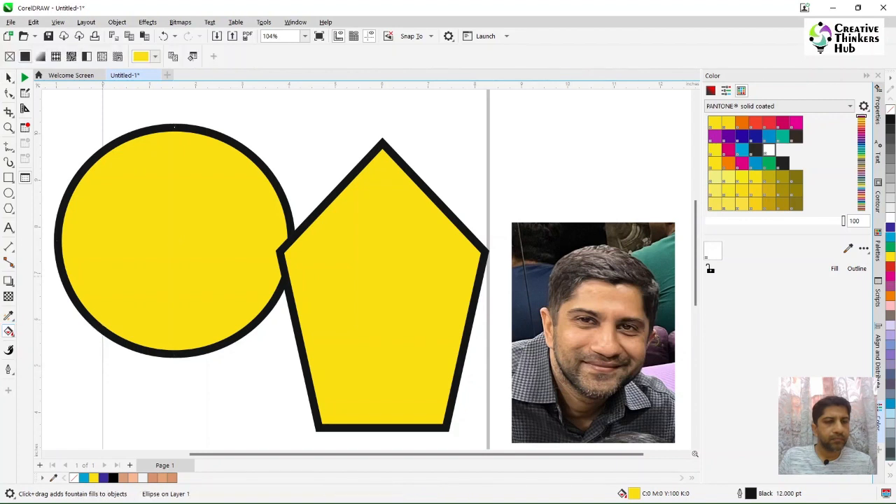
left_click_drag(96, 278, 240, 223)
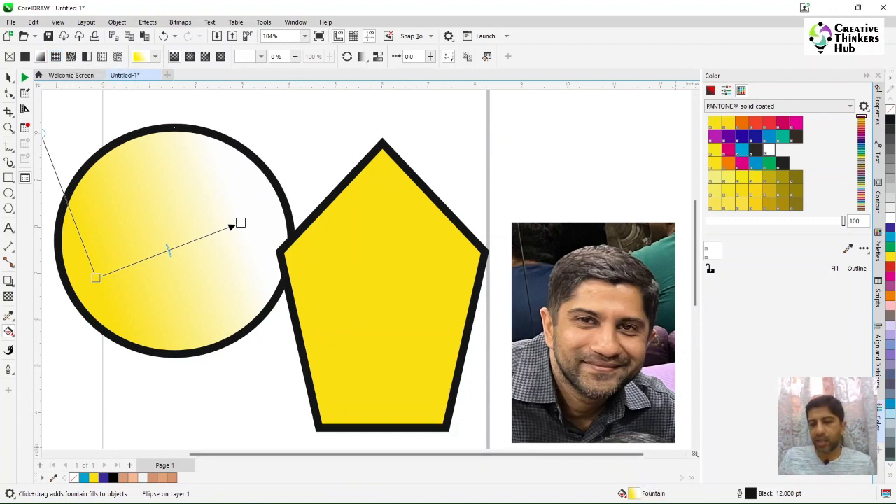
Edit the circle's fountain fill, adding alternating dark and bright yellow colour stops, the first at 15% with C9 M5 Y95 K18
key("F11")
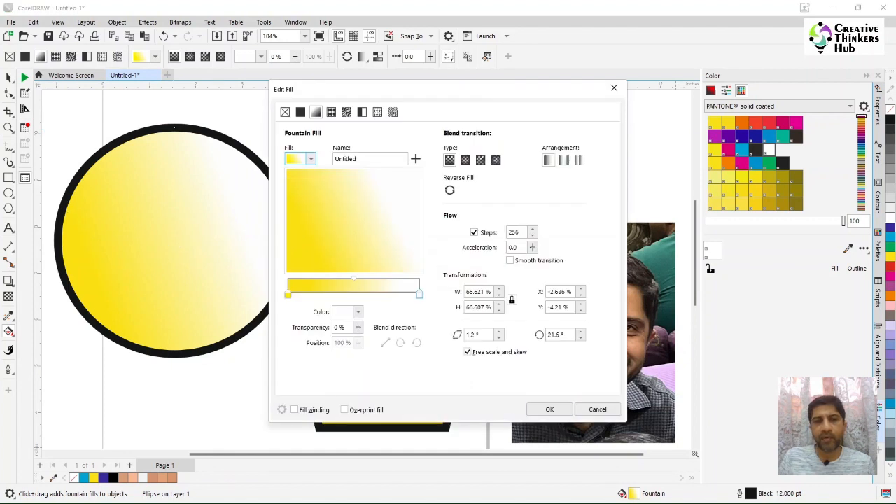
left_click_drag(403, 89, 508, 89)
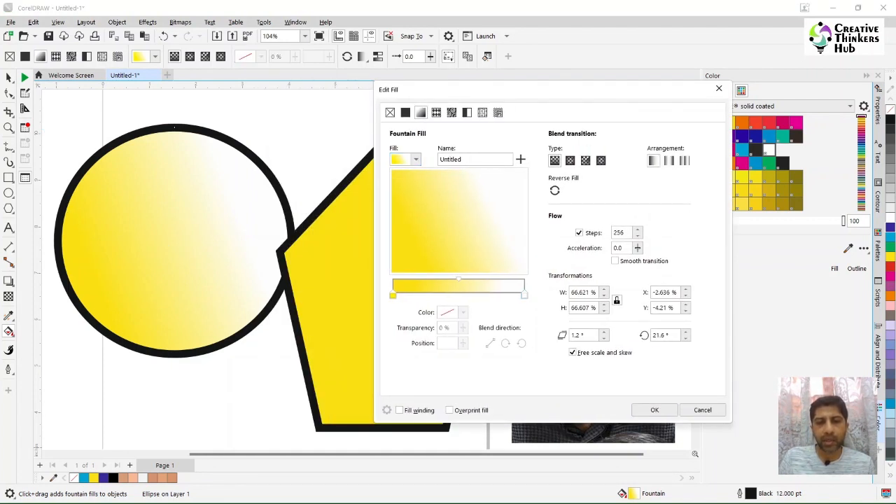
double_click(411, 286)
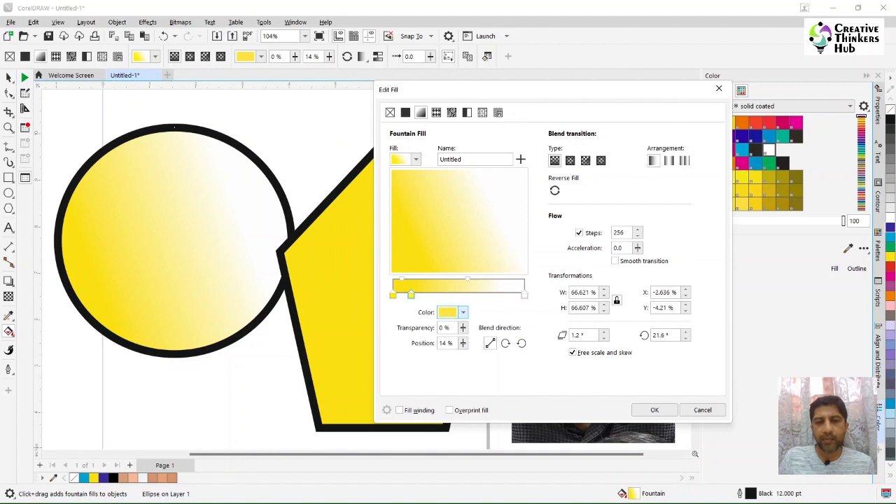
left_click(452, 313)
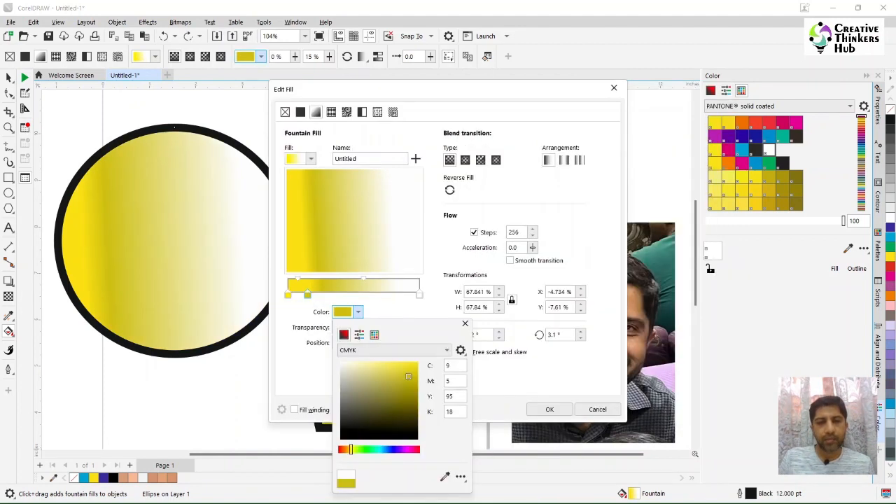
left_click(358, 312)
left_click(357, 311)
left_click(358, 312)
left_click(358, 312)
Add a colour stop at 83% of the fountain fill and make it bright yellow with magenta 0
double_click(397, 286)
left_click(358, 312)
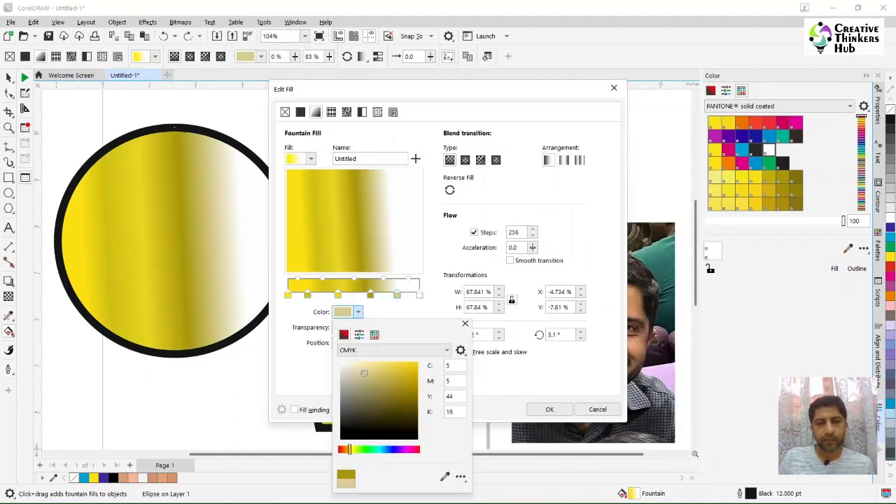
left_click(416, 365)
double_click(456, 381)
type("0")
Recolour the gradient's white end stop to golden yellow and apply the edited fill to the circle
left_click(420, 295)
left_click(358, 312)
left_click(413, 367)
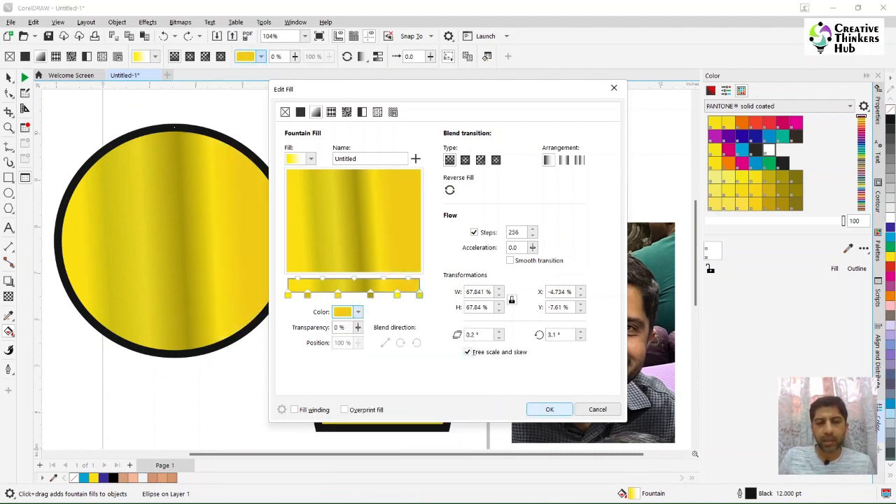
left_click(550, 410)
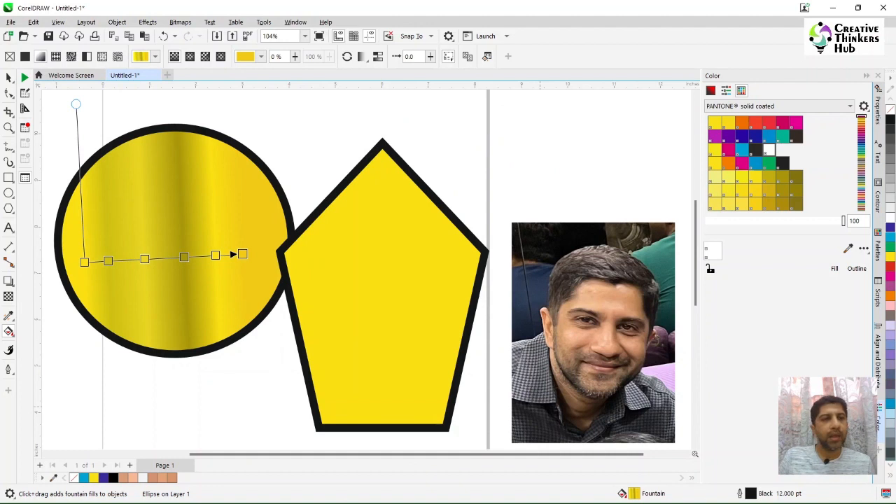
Copy the circle's metallic gold fountain fill onto the pentagon with the Attributes Eyedropper and leave nothing selected
left_click(9, 78)
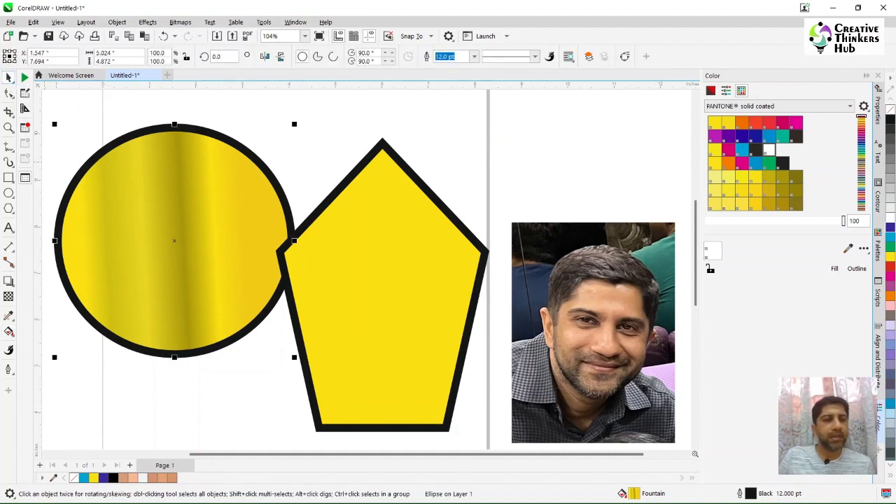
left_click(8, 316)
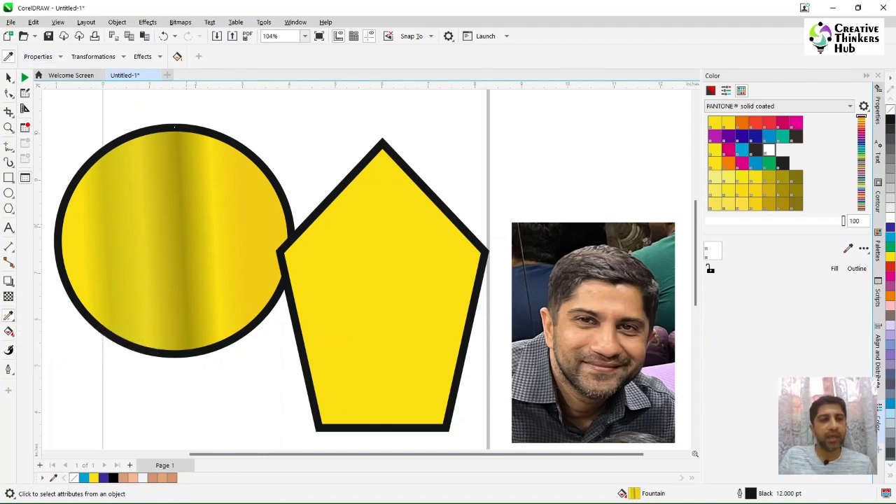
left_click(175, 241)
left_click(337, 260)
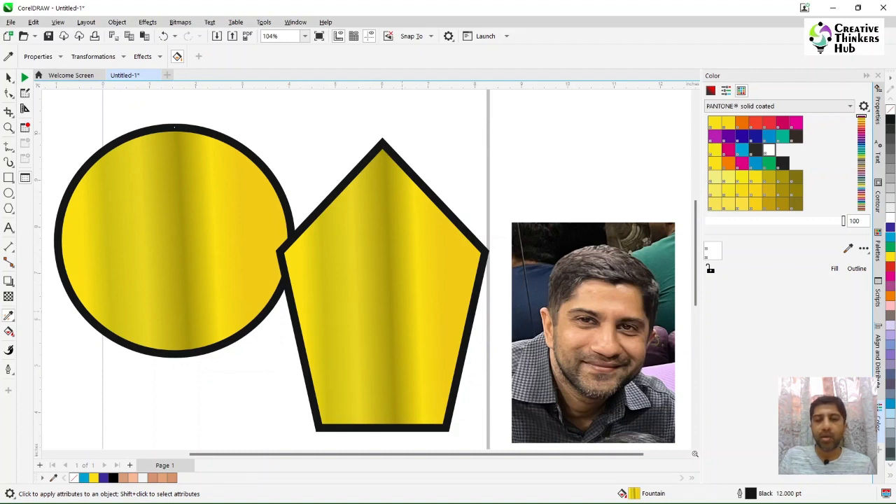
key("space")
key("Escape")
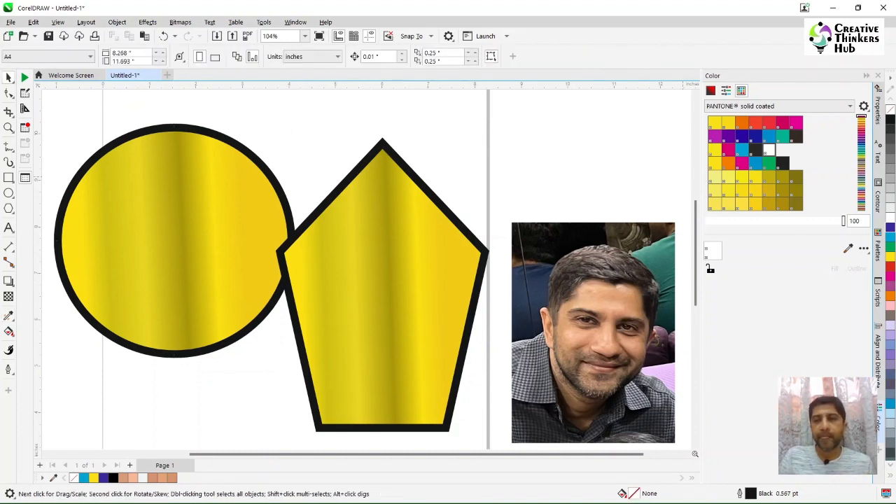
Add the artistic text "foiwhhf;owhf;ow" in the empty area above the circle and pentagon
scroll(364, 266, "up", 3)
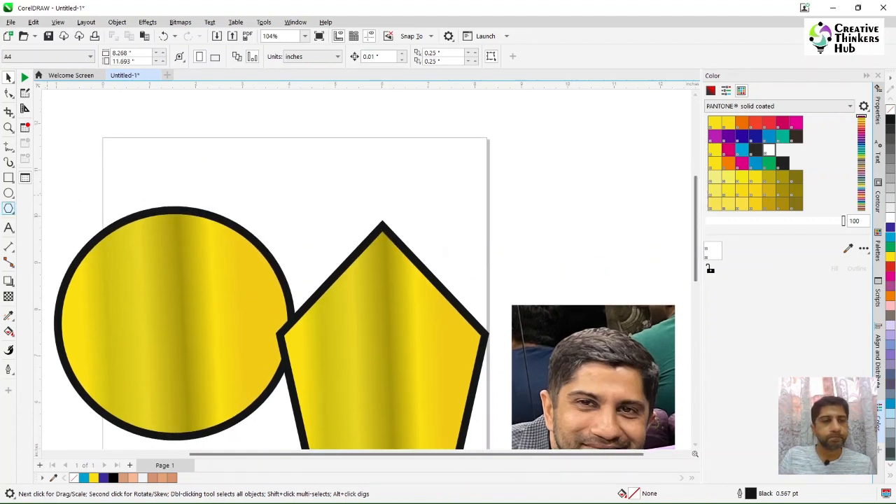
left_click(243, 157)
type("foiwhhf;owhf;ow")
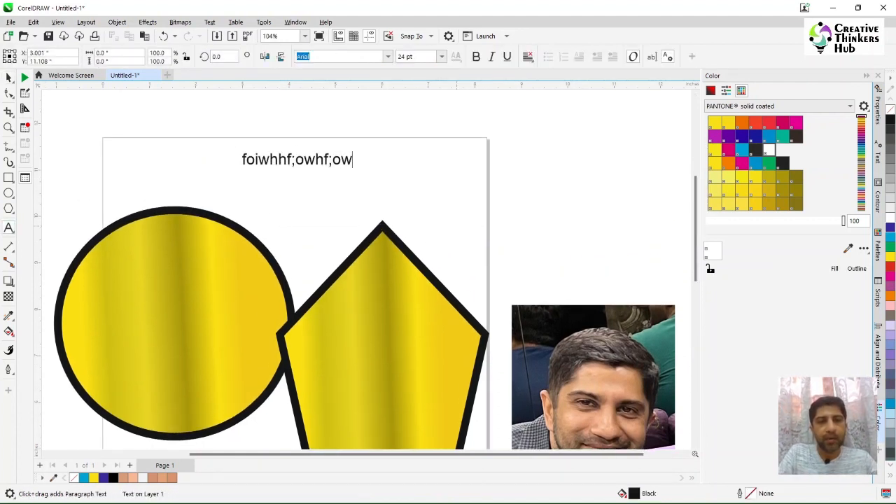
key("Escape")
key("space")
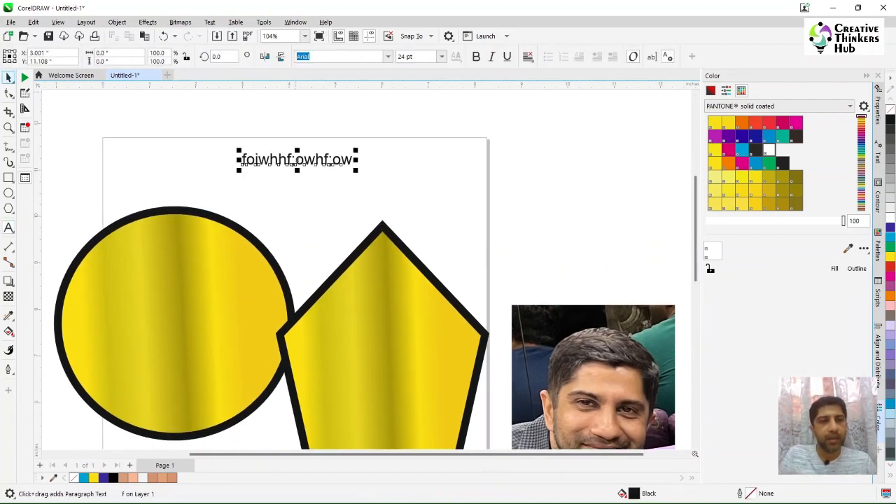
Duplicate the text, place the copy below and to the right of the original, and set the copy's font to Monotype Corsiva
key("ctrl+d")
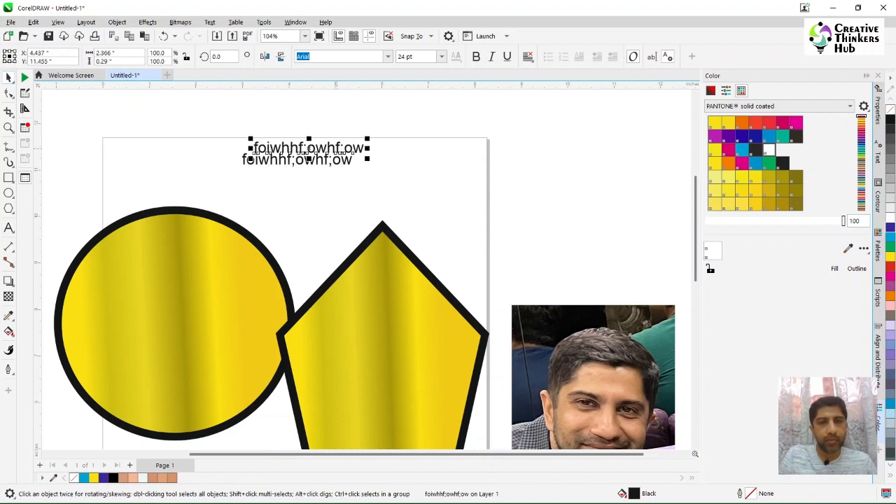
left_click_drag(309, 151, 376, 187)
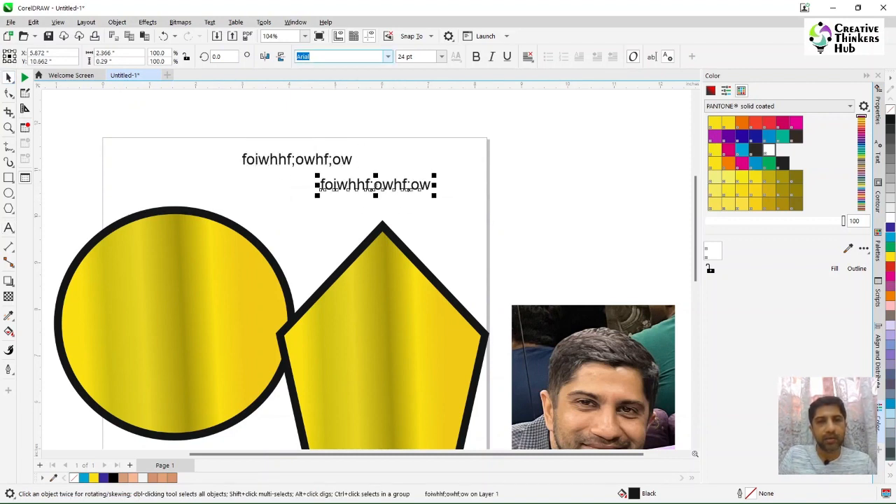
left_click(388, 56)
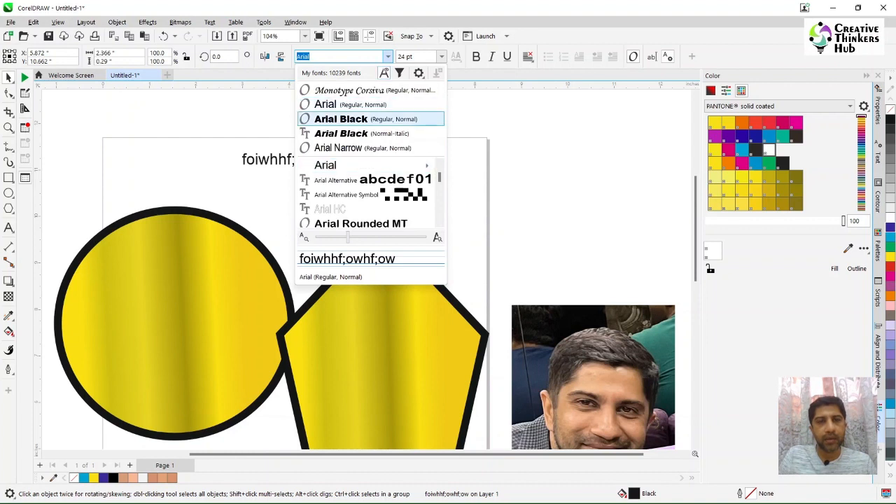
key("Up")
key("Return")
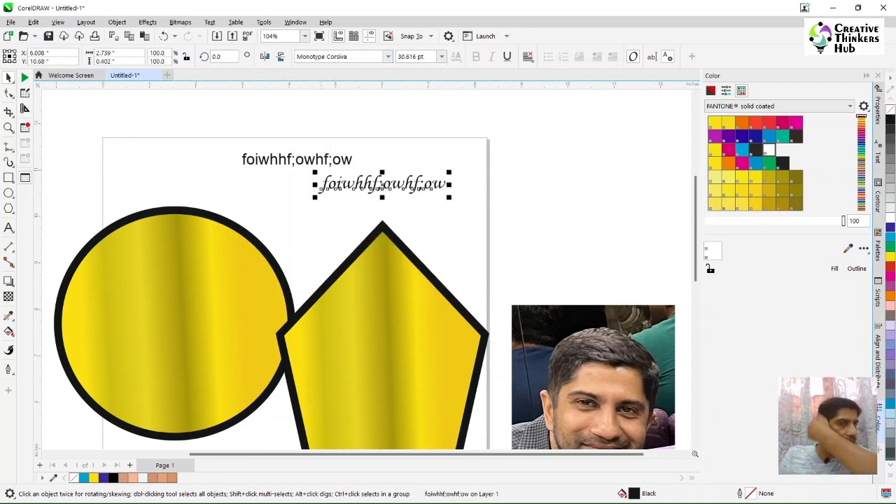
Copy the Monotype Corsiva text's outline, fill and text properties onto the Arial text with the Attributes Eyedropper and leave nothing selected
left_click(8, 315)
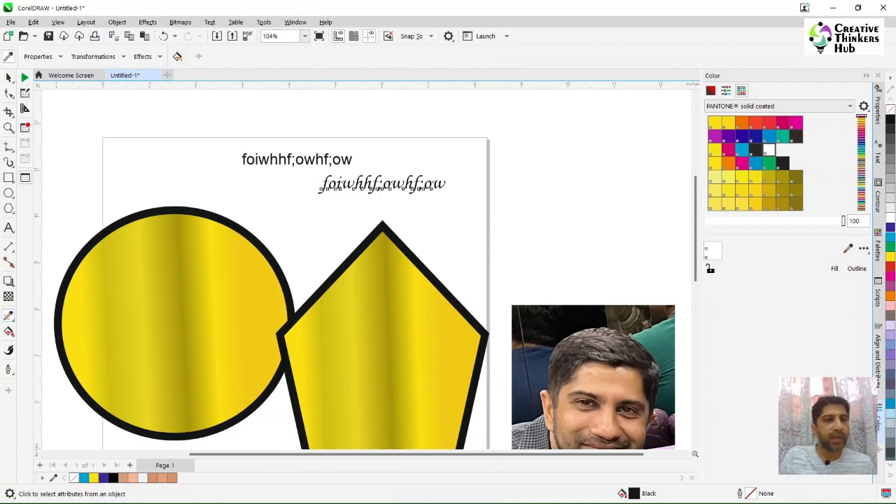
left_click(39, 56)
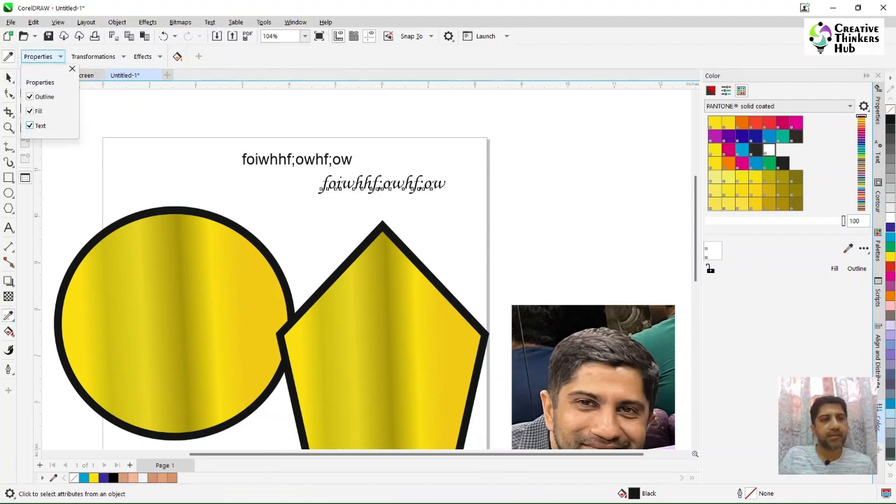
key("Escape")
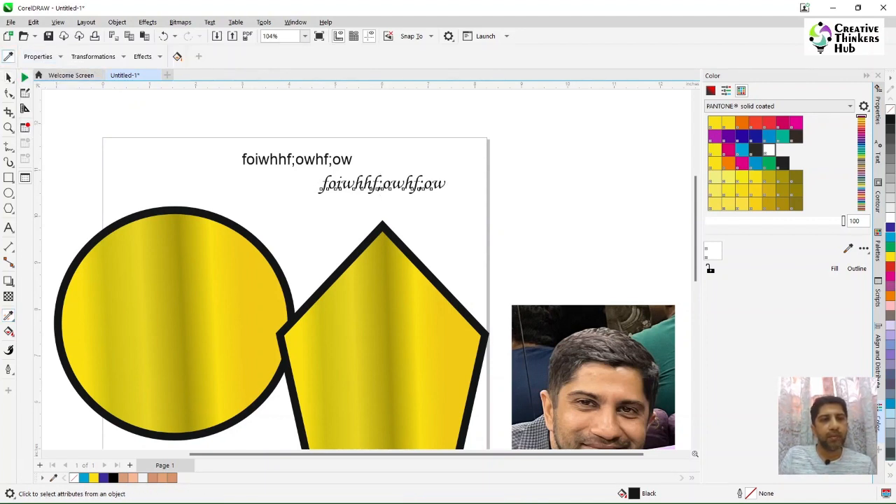
left_click(333, 187)
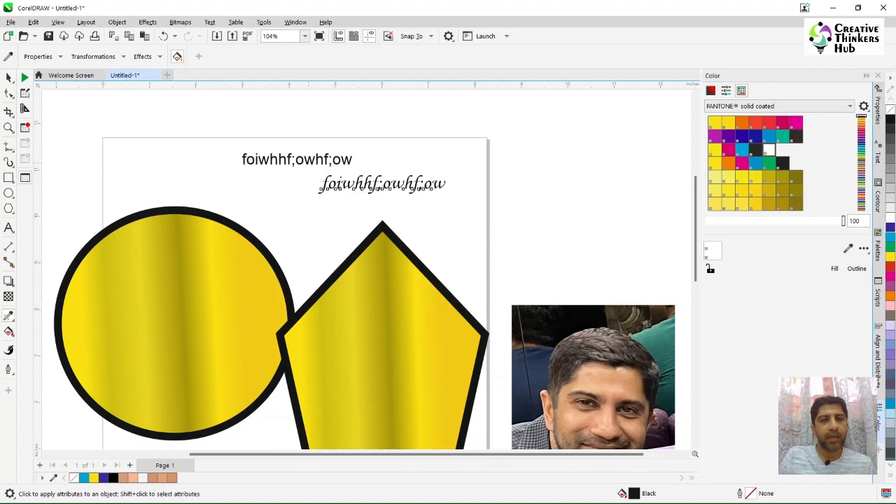
left_click(297, 159)
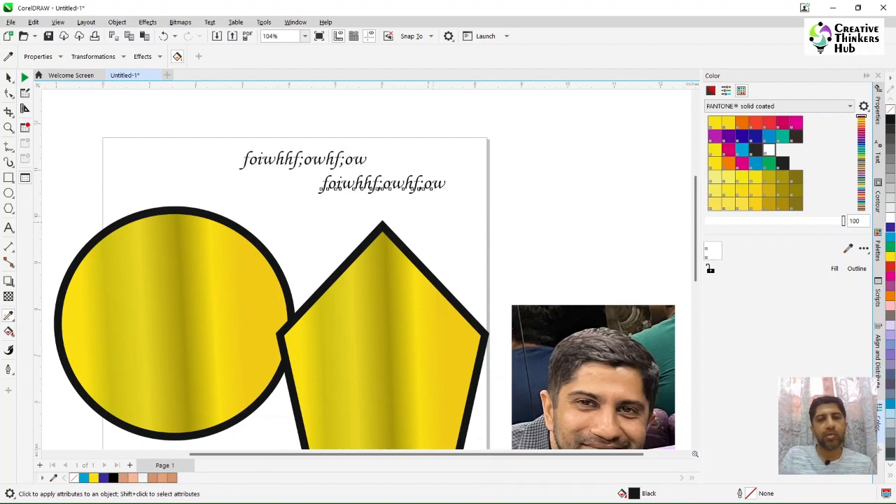
key("space")
key("Escape")
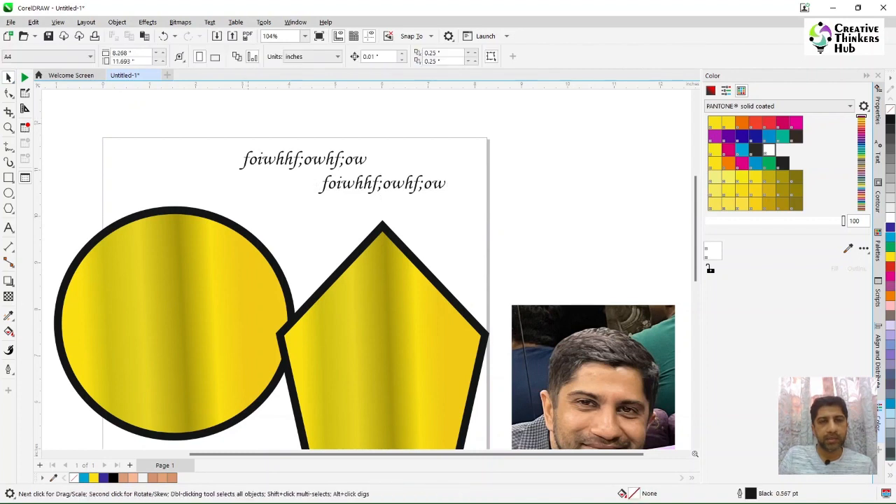
Inspect the font and size of both text lines and undo the text attribute copy
left_click(268, 162)
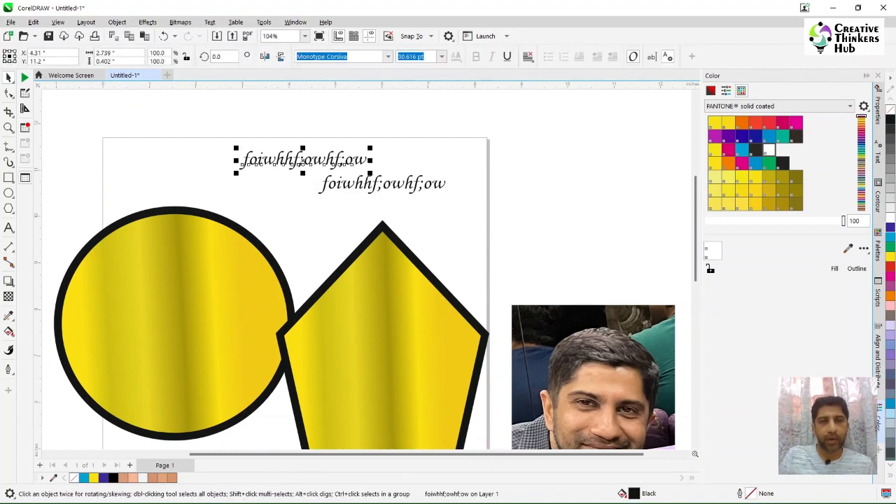
key("Escape")
left_click(381, 183)
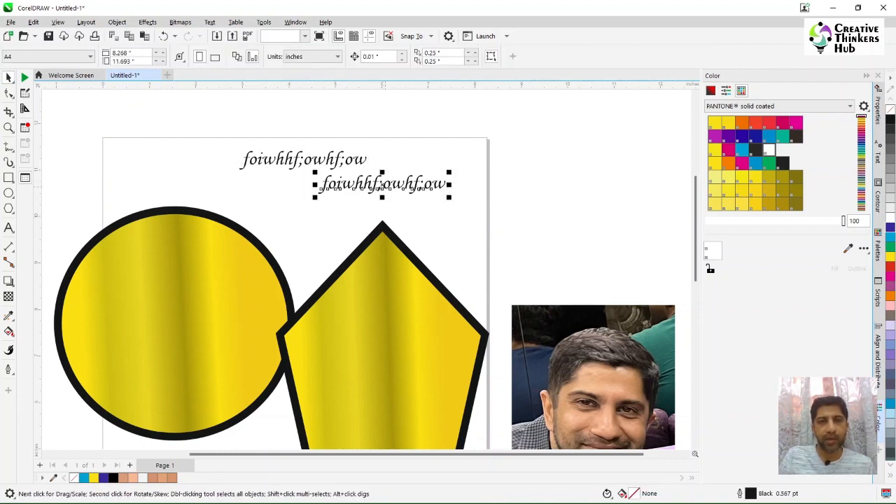
key("ctrl+z")
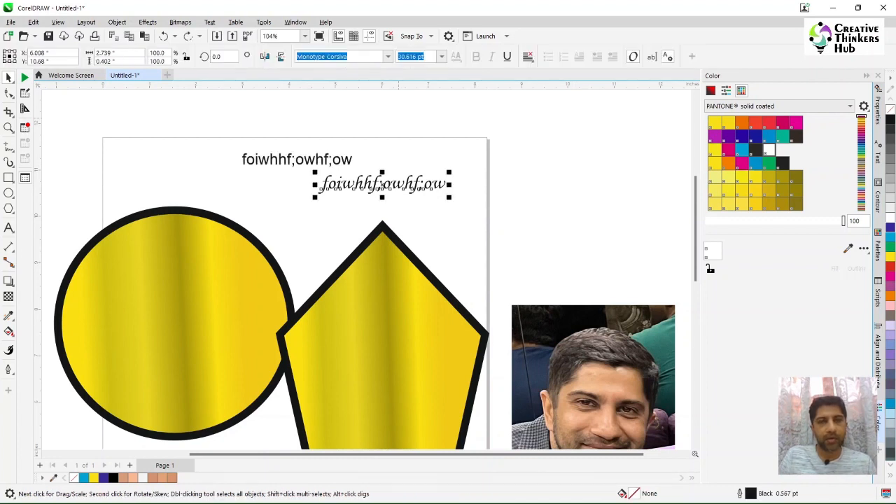
Compare the font and size settings of the two text lines by selecting each one
key("Escape")
left_click(301, 160)
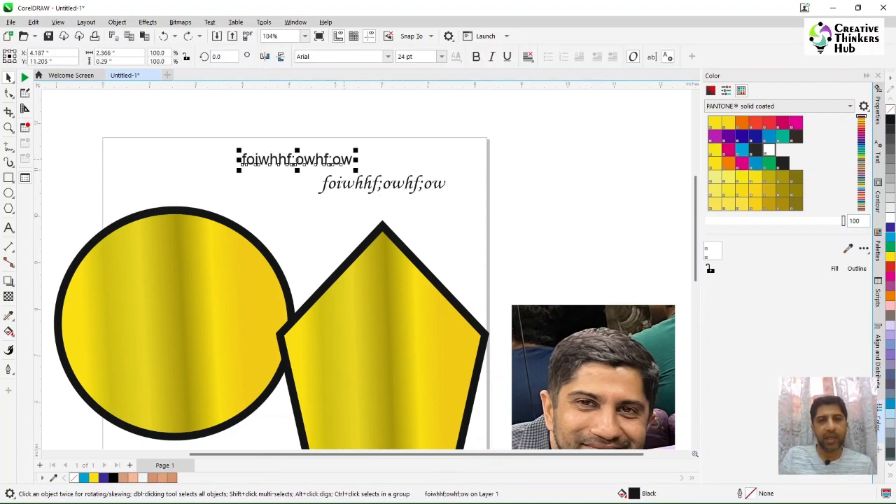
key("Escape")
left_click(404, 184)
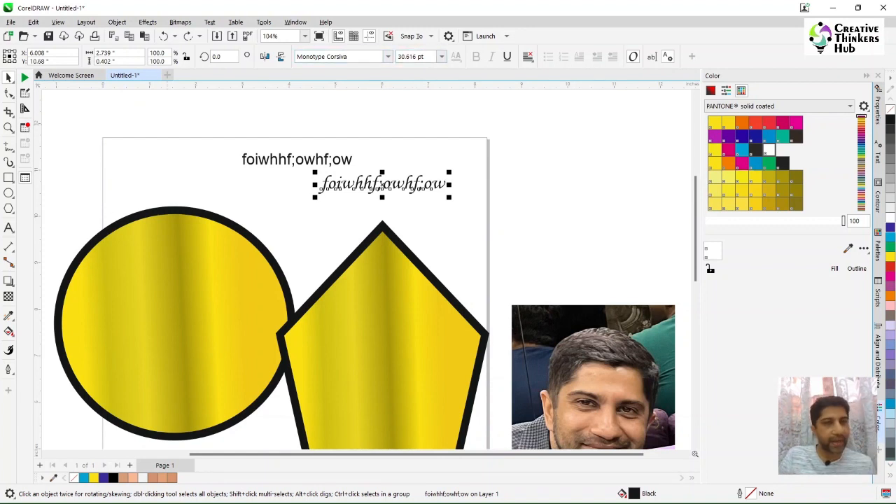
key("Escape")
Set the Attributes Eyedropper to also copy the size, rotation and position transformations
left_click(8, 316)
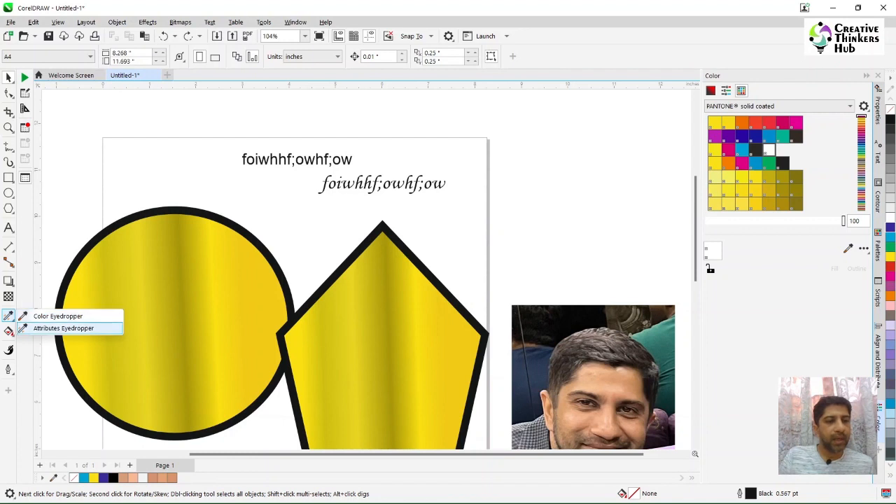
left_click(63, 327)
left_click(93, 56)
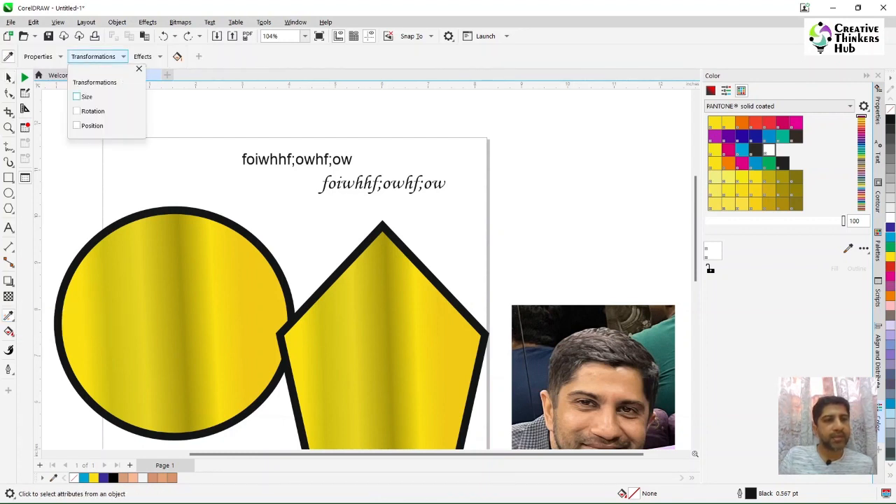
left_click(76, 96)
left_click(76, 111)
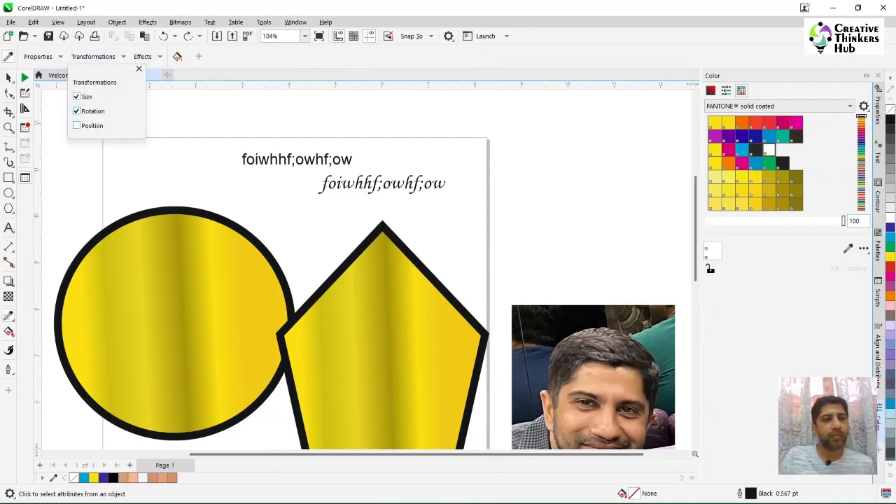
key("Escape")
Rotate the circle clockwise to about 327° and deselect it
left_click(8, 78)
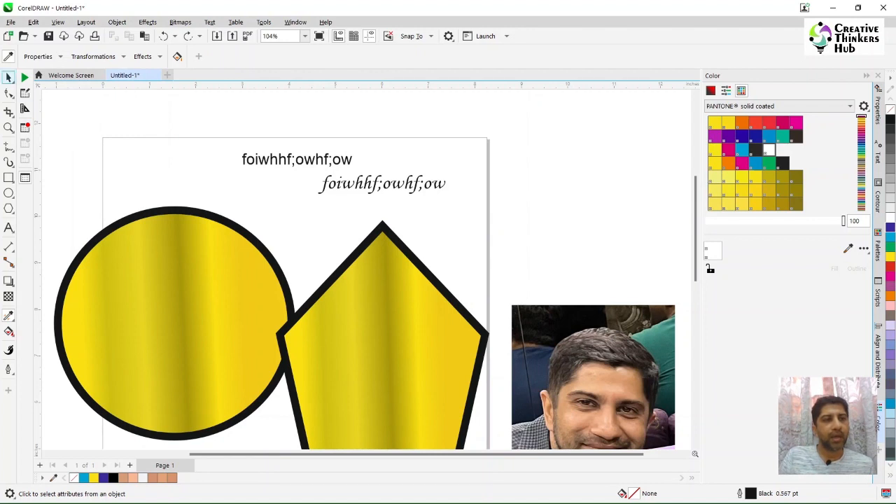
left_click(160, 269)
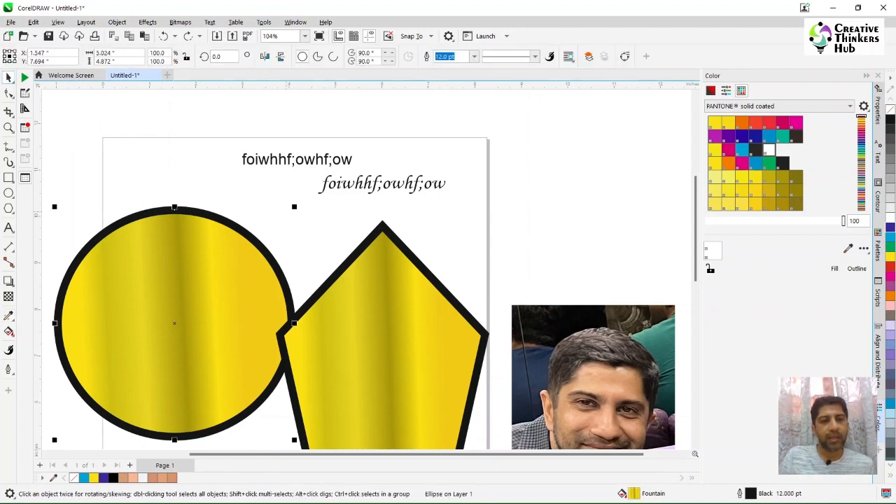
left_click(160, 269)
left_click_drag(297, 205, 334, 290)
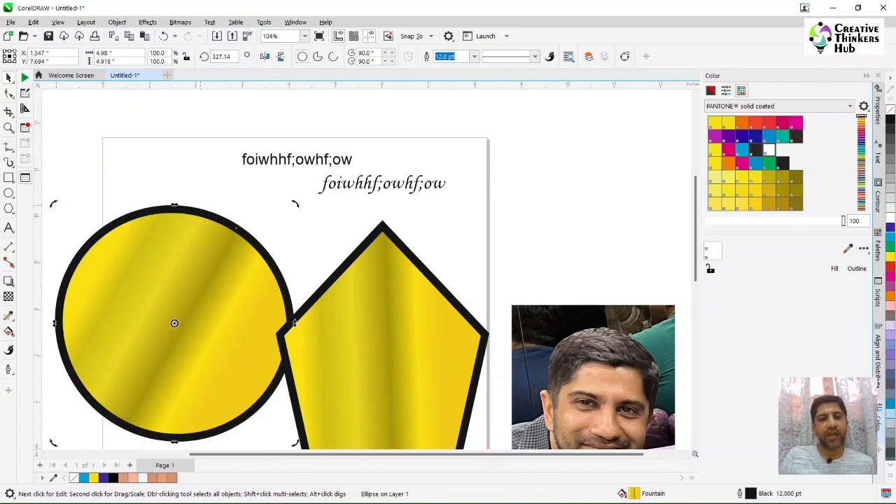
key("Escape")
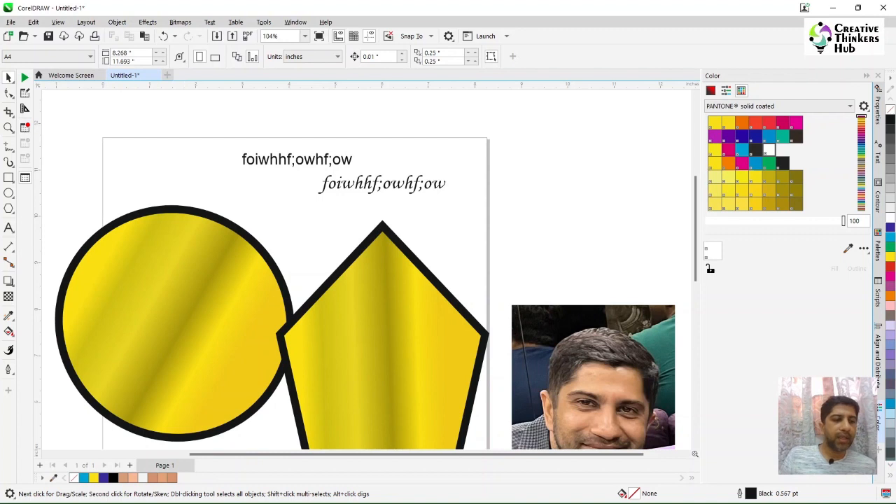
Copy the circle's attributes and transformations onto the pentagon with the Attributes Eyedropper, and move the pentagon back to the circle's right
left_click(9, 315)
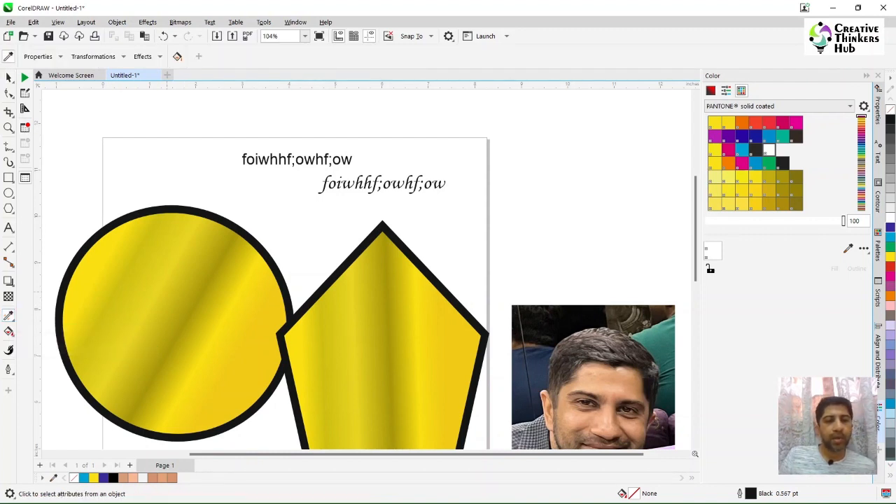
left_click(170, 292)
left_click(372, 320)
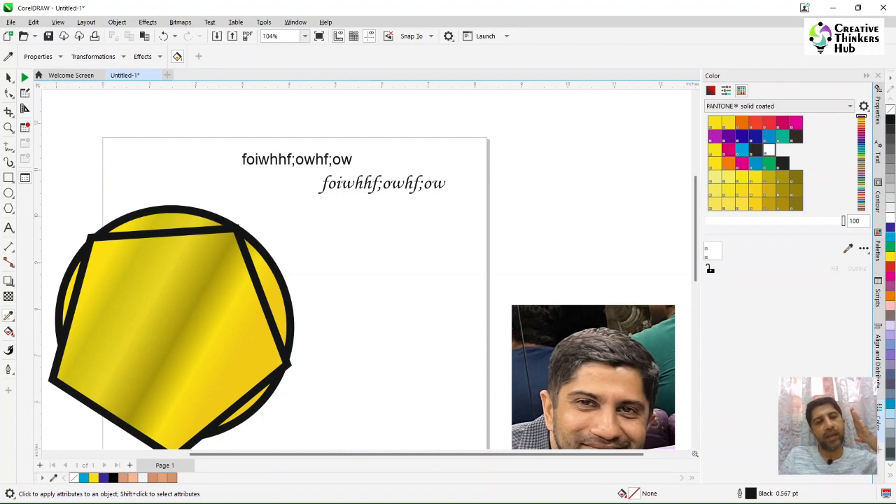
key("space")
left_click_drag(168, 339, 376, 359)
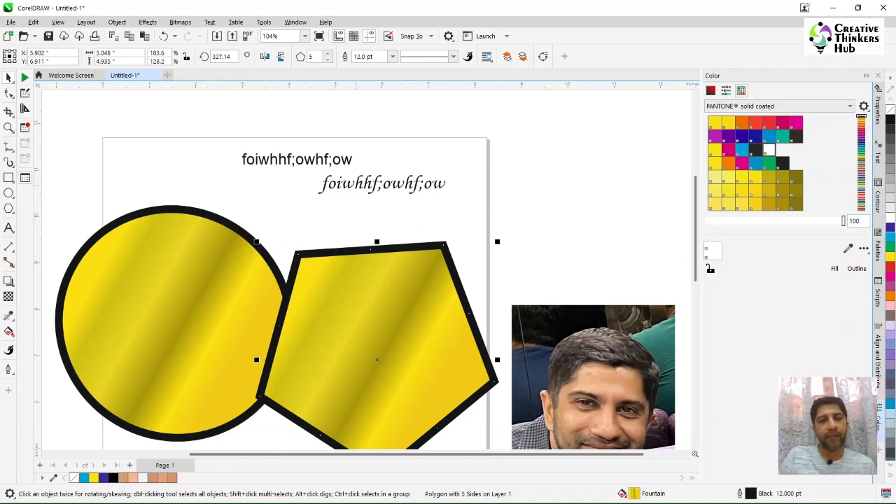
Rotate the Monotype Corsiva text clockwise so that it slopes down to the right
left_click(382, 184)
left_click(381, 184)
left_click_drag(451, 170, 447, 211)
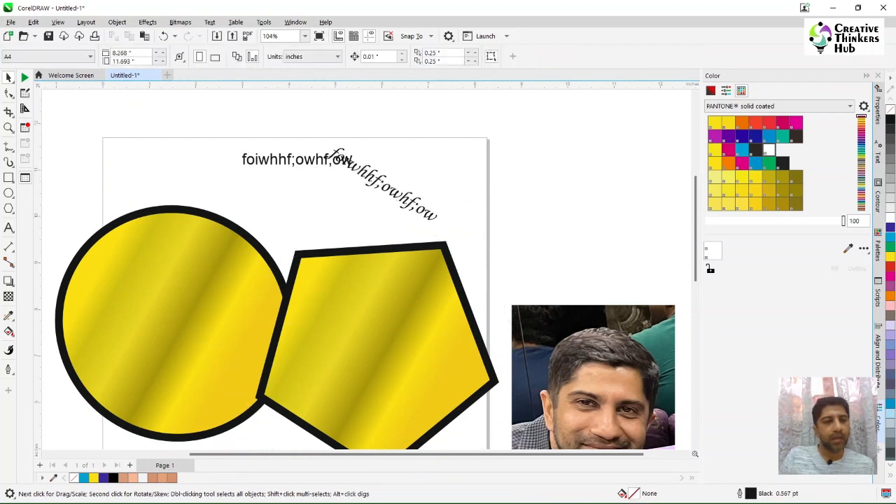
Try copying the rotated script text's attributes and transformations onto the Arial text with the Attributes Eyedropper, and undo the copy
left_click(9, 315)
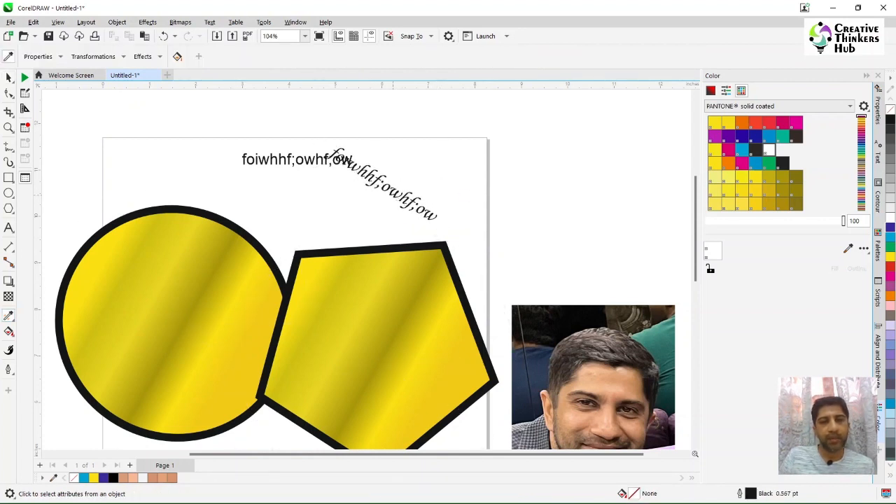
left_click(393, 194)
left_click(294, 160)
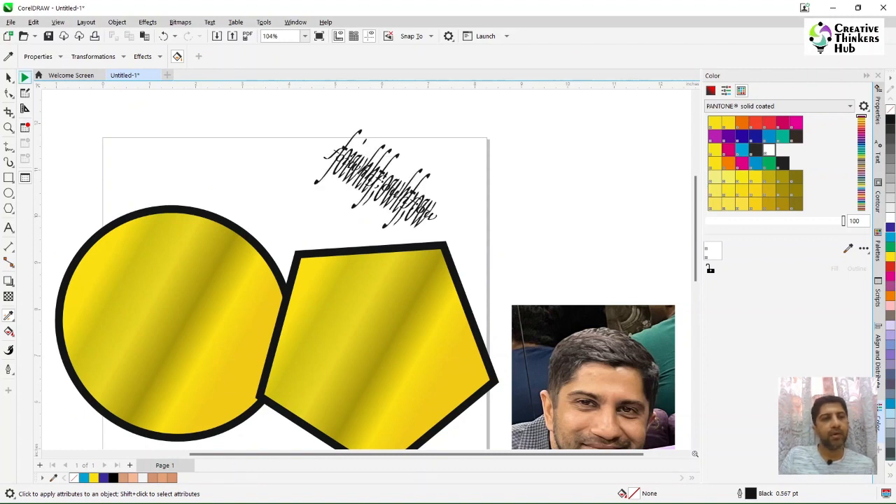
left_click(8, 77)
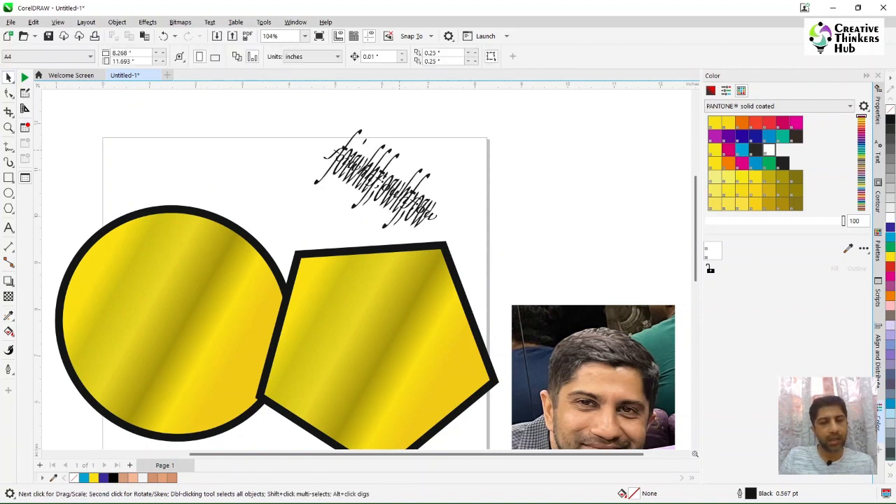
key("ctrl+z")
Move the Arial text down clear of the rotated text and apply the rotated text's sampled attributes and transformations to it
left_click_drag(294, 159, 300, 196)
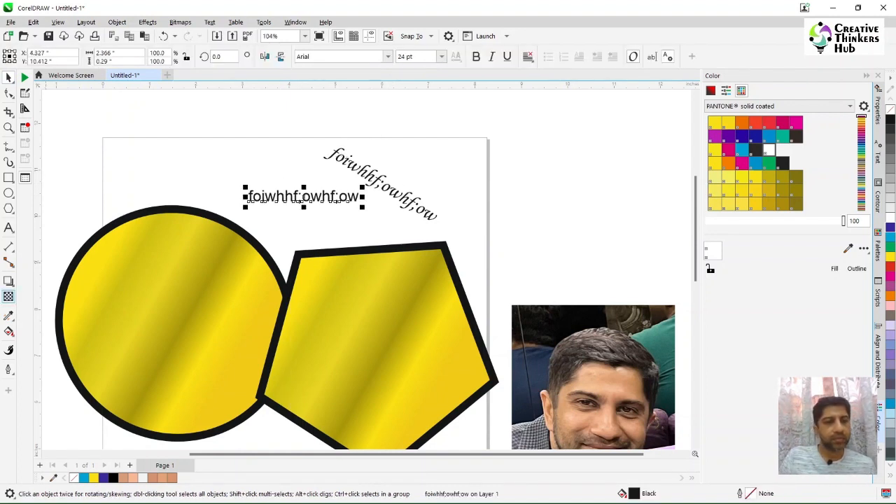
left_click(8, 315)
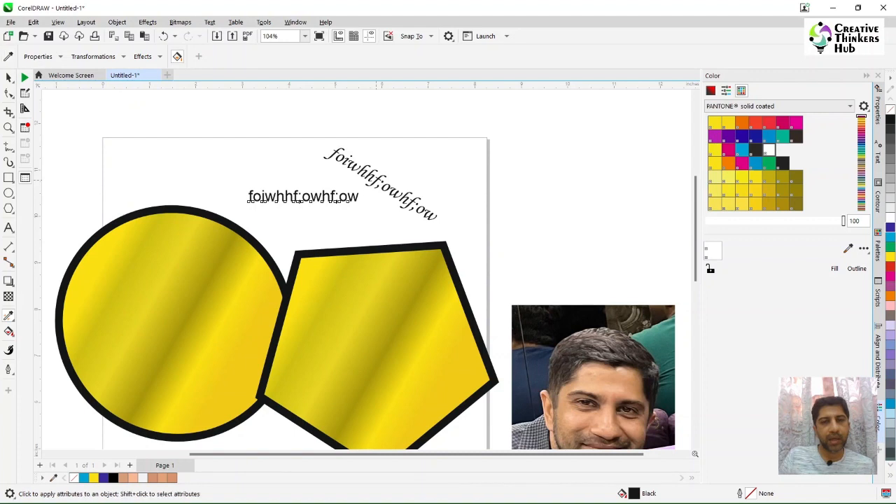
left_click(302, 196)
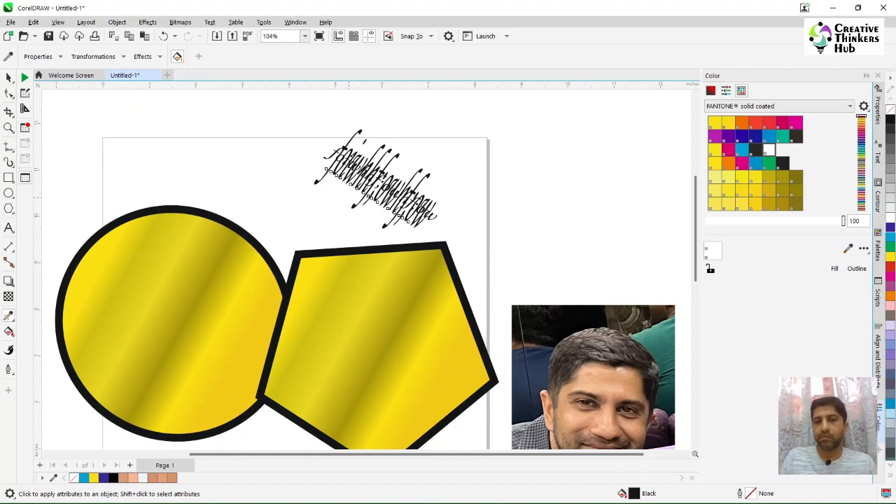
Exclude rotation and position from the Attributes Eyedropper's transformations, leaving only size, and undo the last copy onto the Arial text
left_click(38, 56)
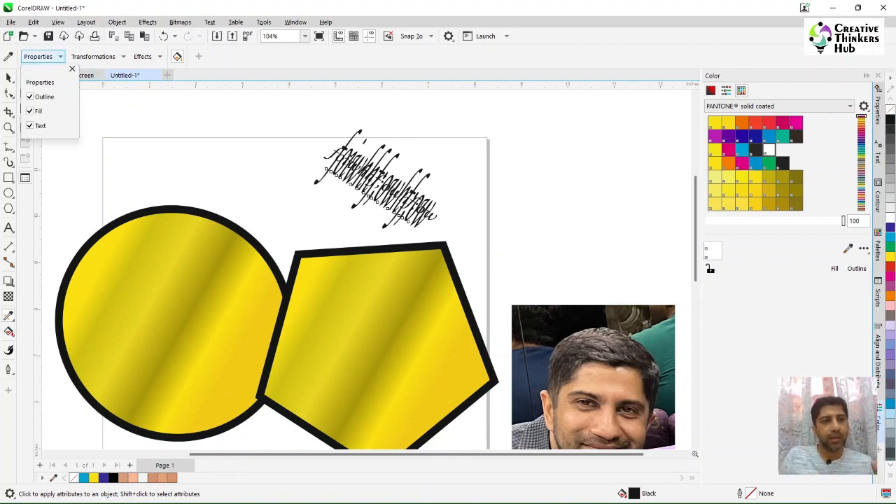
left_click(93, 56)
left_click(93, 57)
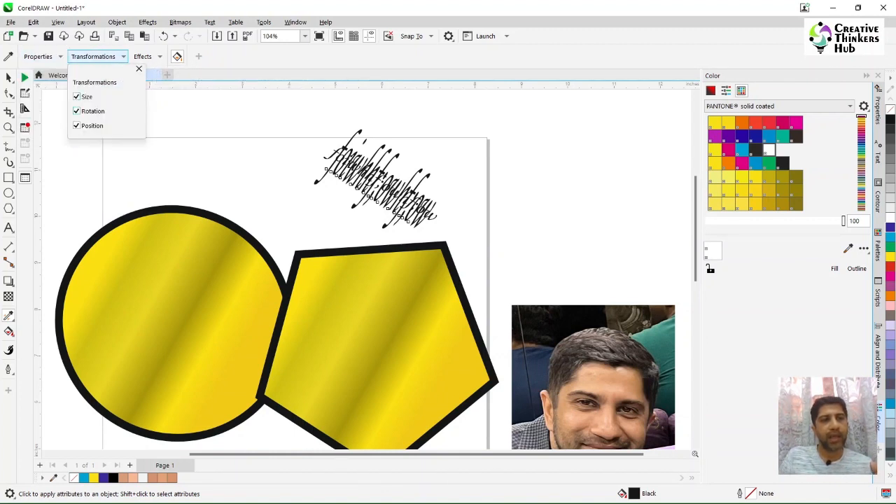
left_click(77, 126)
left_click(77, 111)
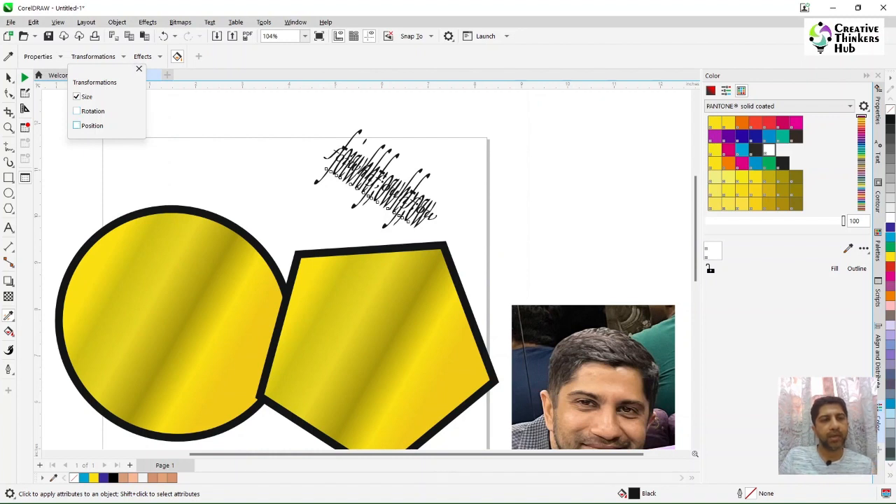
left_click(139, 68)
left_click(8, 77)
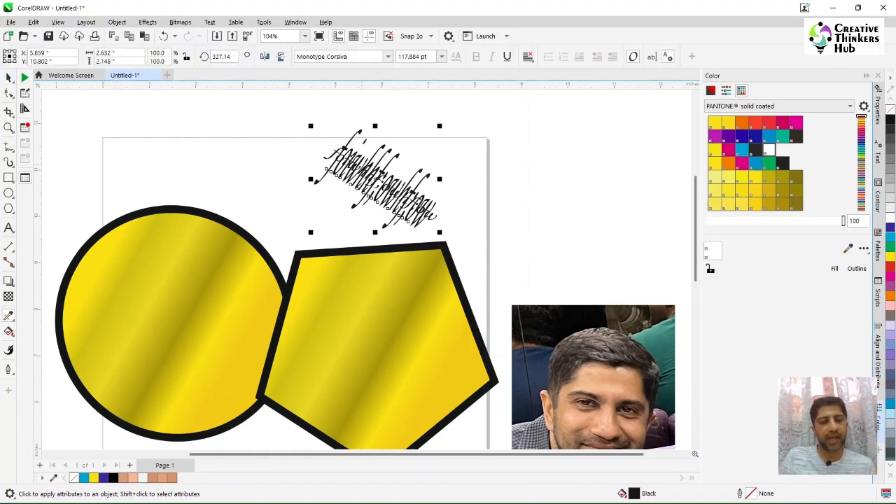
key("ctrl+z")
key("Escape")
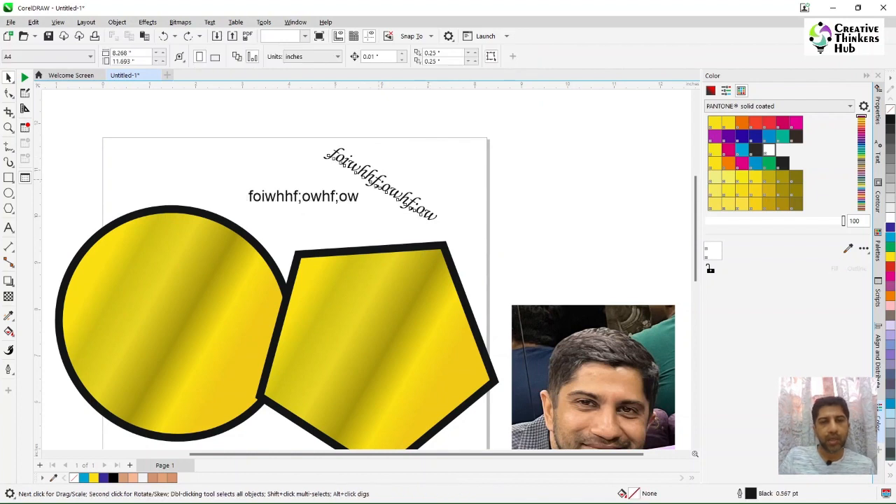
Try copying the rotated script text's properties and size onto the Arial text with the Attributes Eyedropper, and undo the copy
left_click(378, 187)
left_click(8, 316)
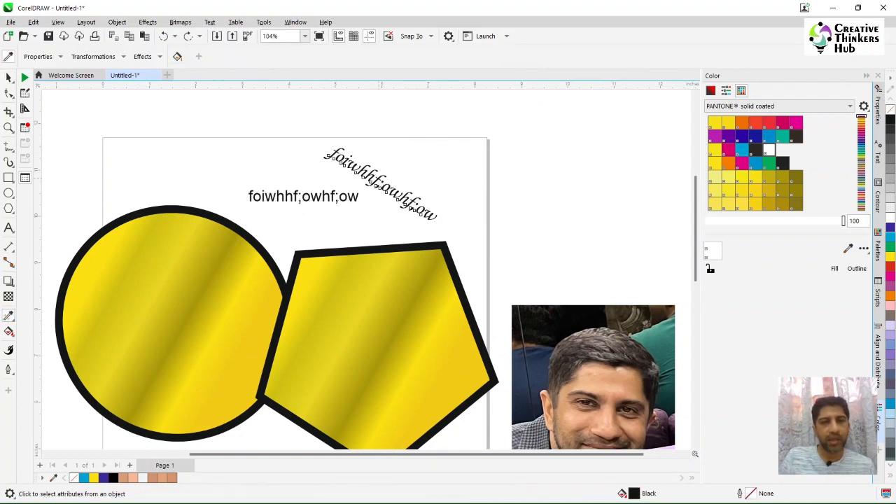
left_click(379, 180)
left_click(304, 196)
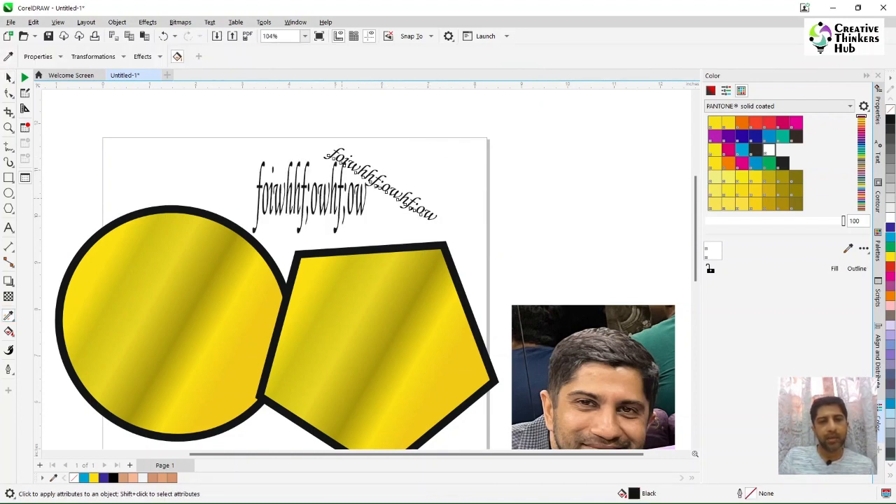
key("ctrl+z")
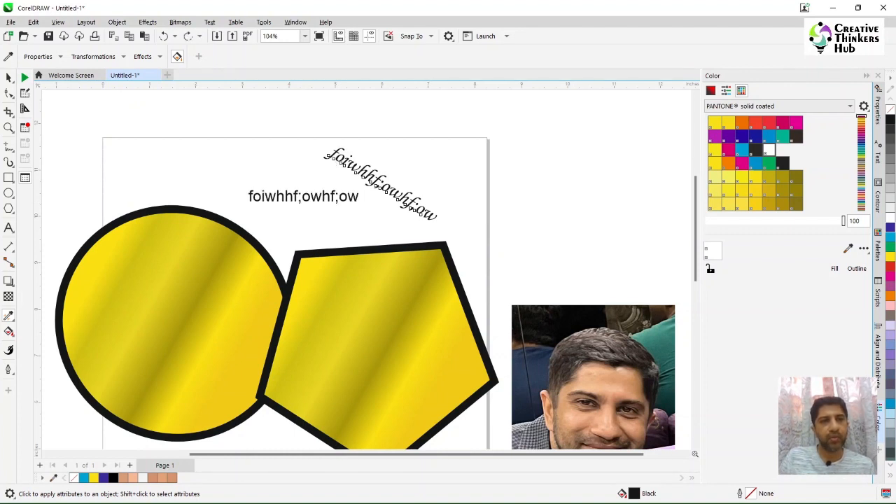
Exclude size as well from the eyedropper's transformations and copy only the rotated script text's properties onto the Arial text
left_click(93, 56)
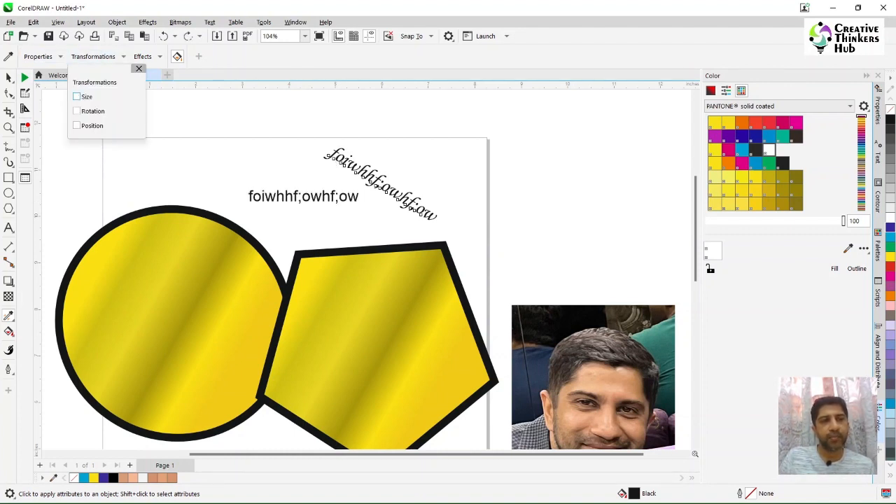
left_click(138, 68)
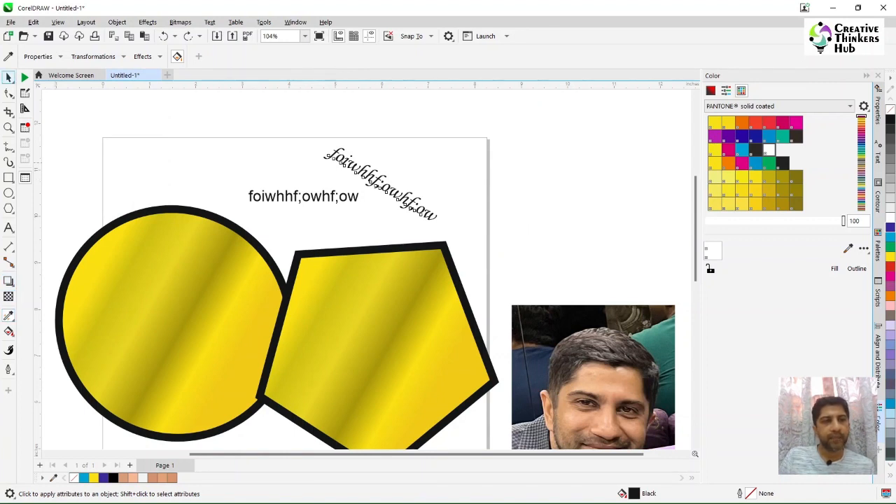
left_click(9, 77)
key("Escape")
left_click(9, 316)
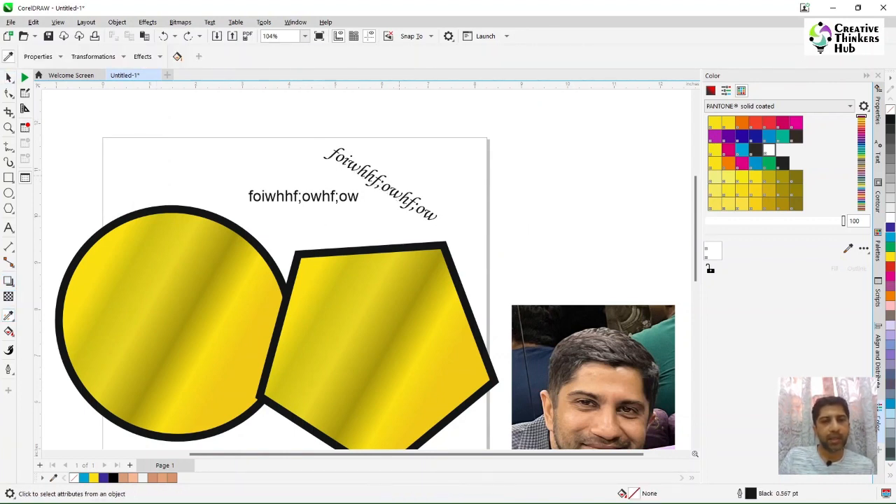
left_click(380, 180)
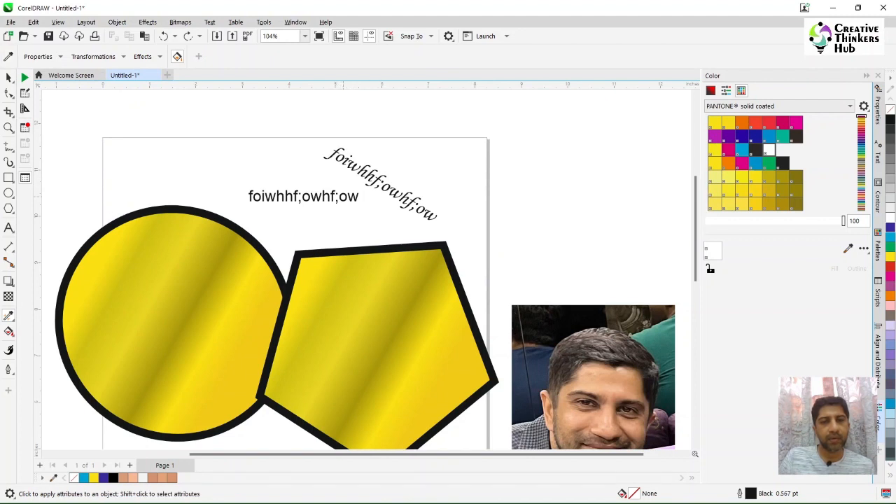
left_click(341, 197)
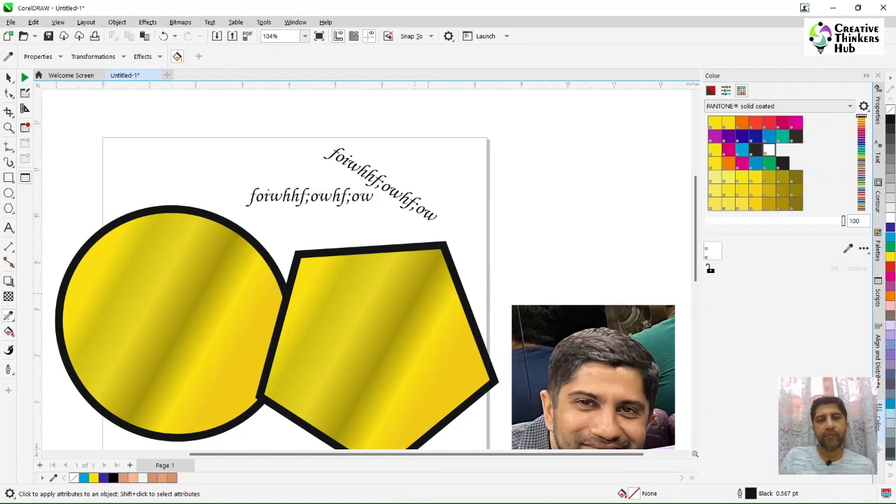
Include size in the eyedropper's transformations again and undo the properties-only copy onto the Arial text
left_click(93, 56)
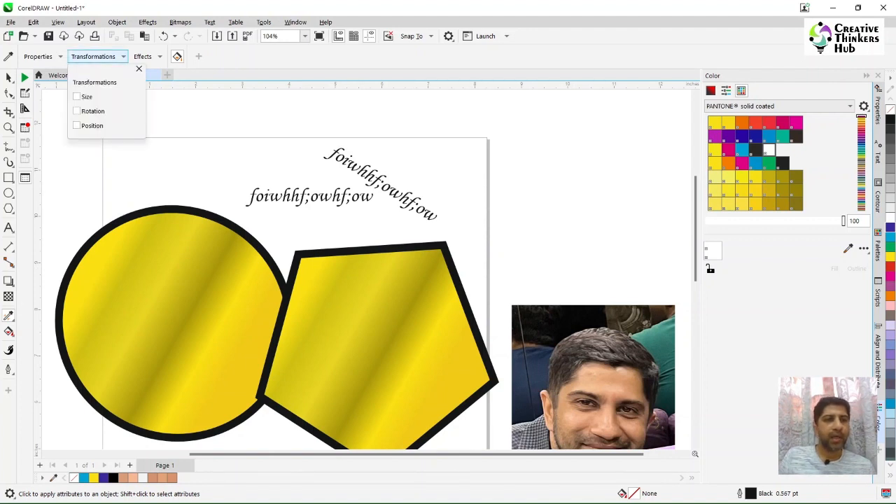
left_click(9, 77)
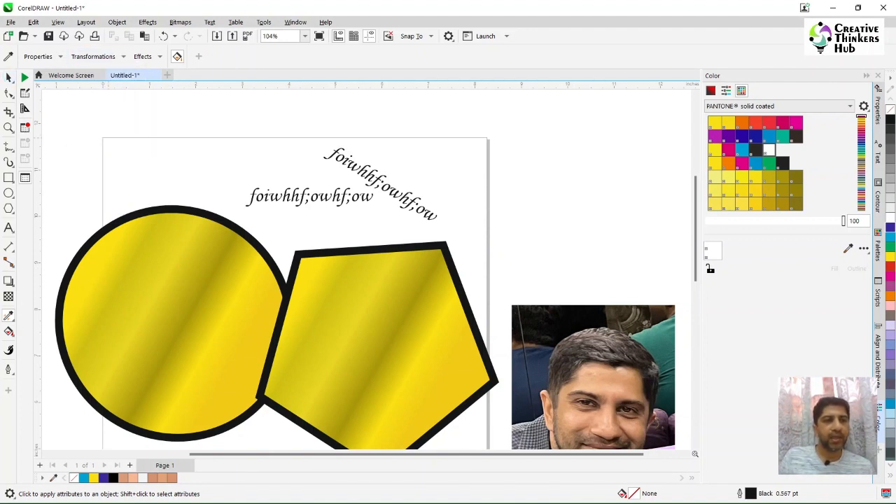
key("ctrl+z")
left_click(8, 77)
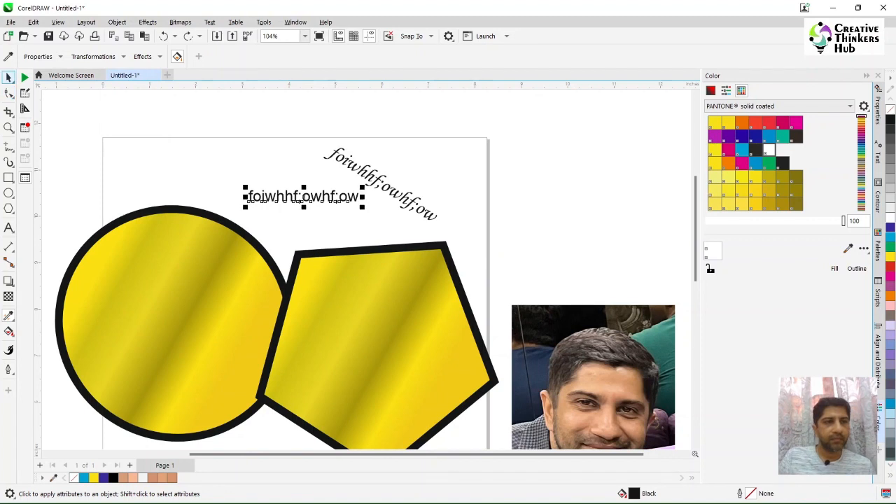
key("Escape")
Try applying the sloping script text's sampled properties and size to the Arial text once more, and undo the result
left_click(9, 315)
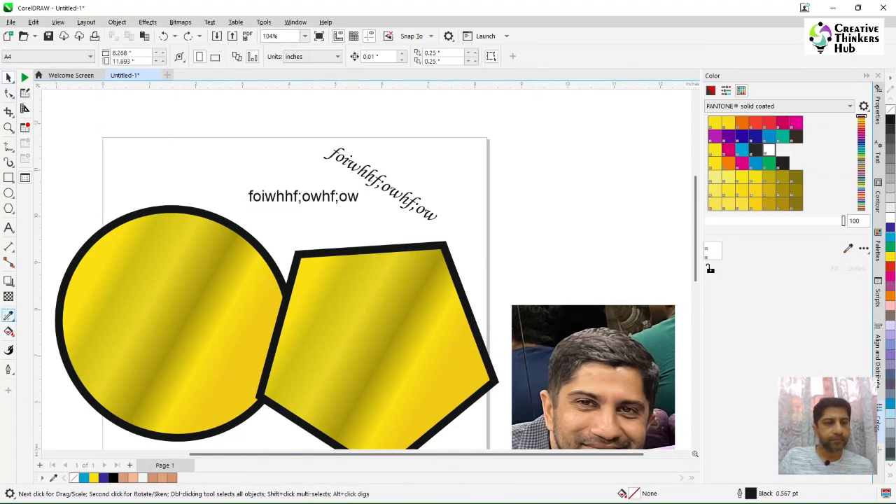
left_click(376, 178)
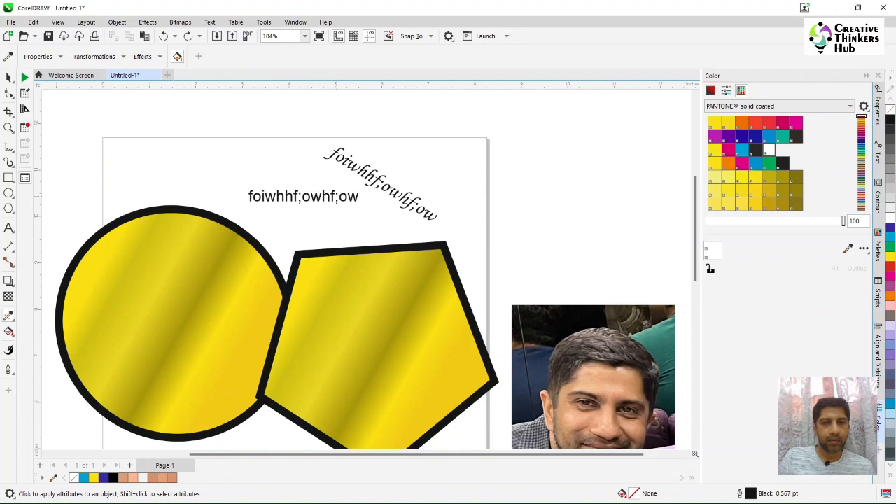
left_click(303, 196)
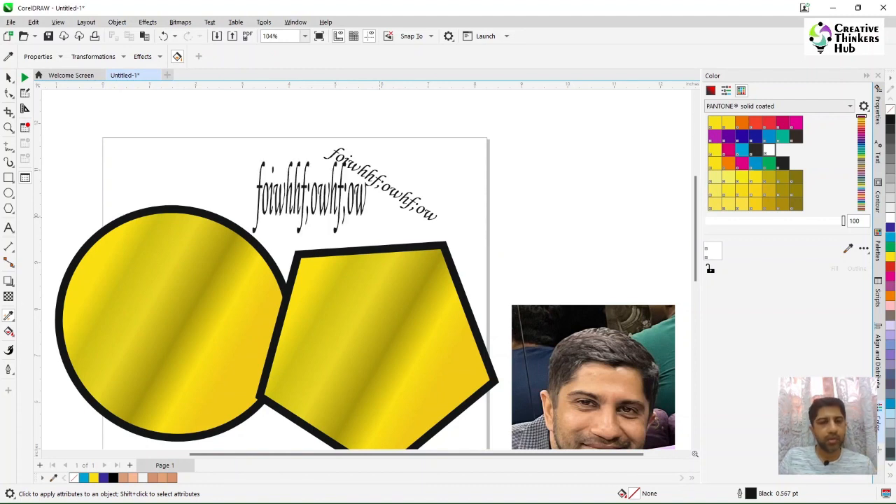
key("ctrl+z")
key("space")
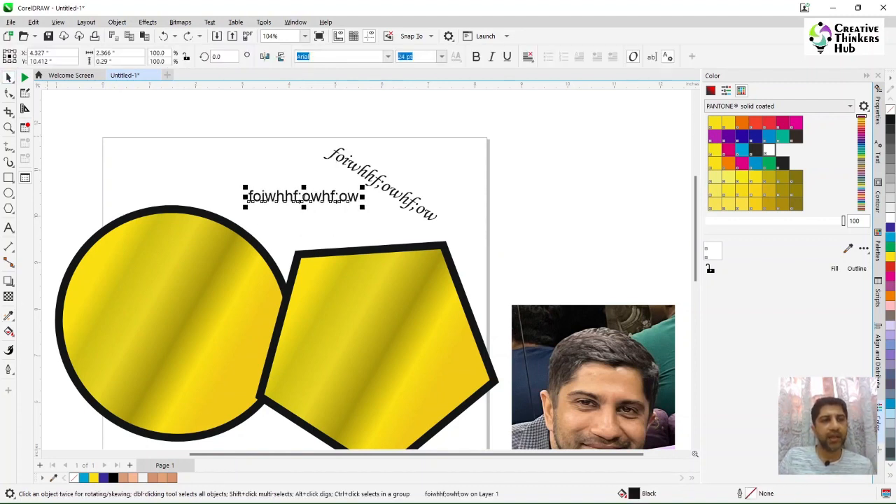
Rotate the Monotype Corsiva text back to horizontal and move it up clear of the Arial text
key("Escape")
left_click(376, 183)
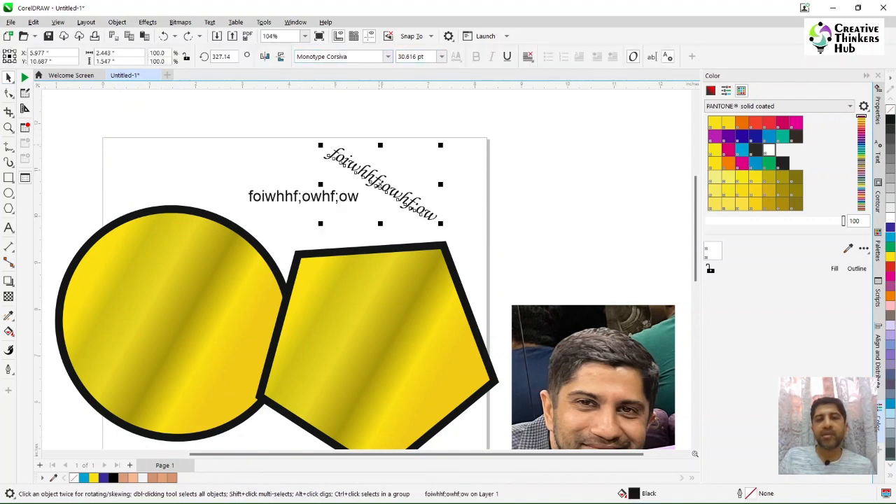
left_click(381, 184)
left_click_drag(441, 223, 467, 183)
key("Escape")
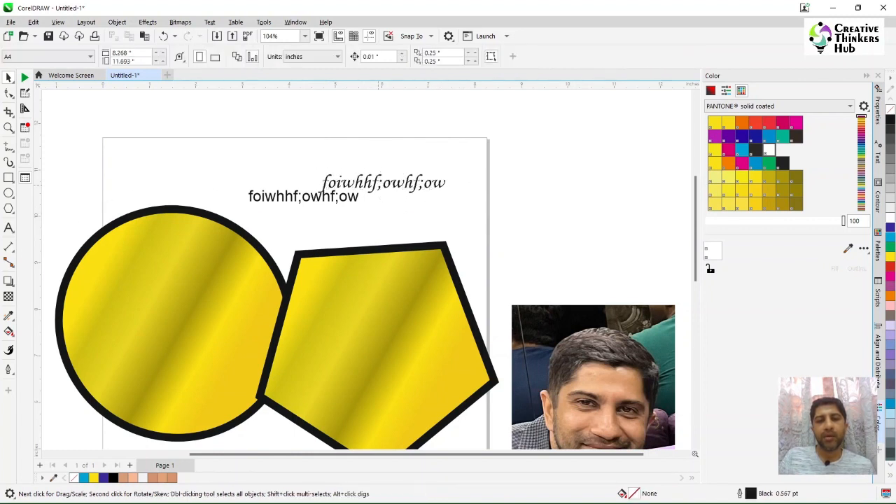
left_click_drag(381, 184, 379, 150)
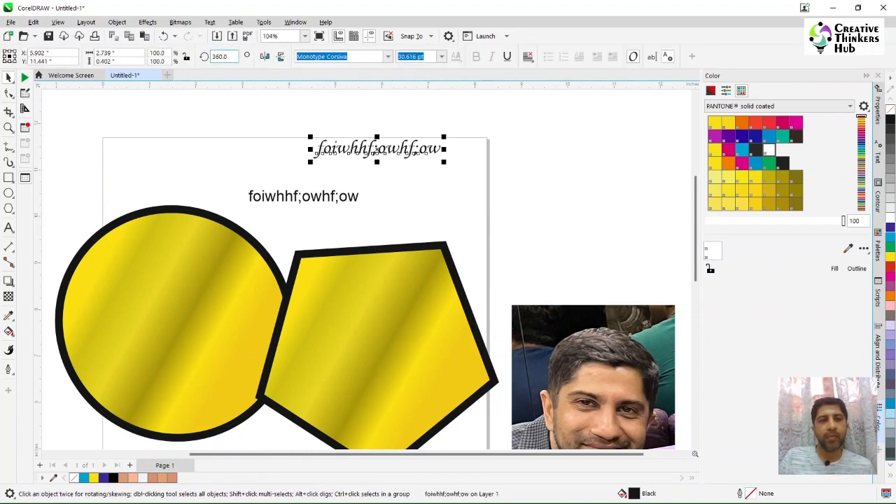
key("Escape")
left_click(295, 198)
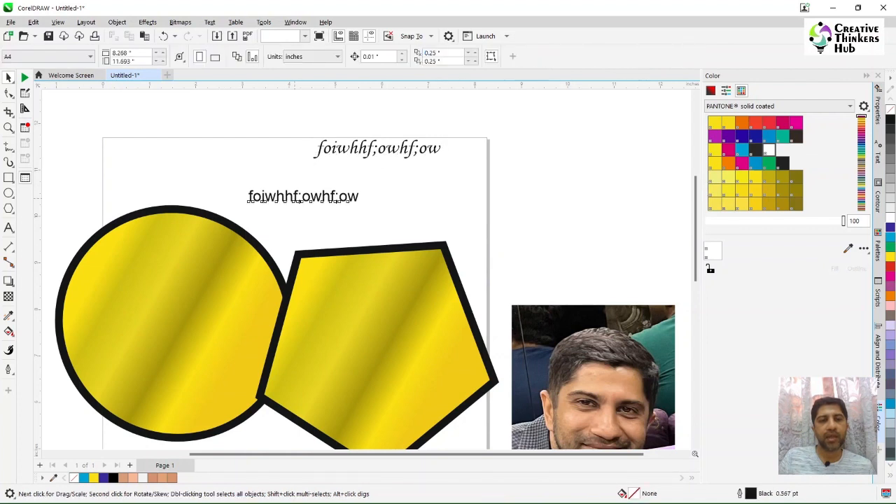
key("Escape")
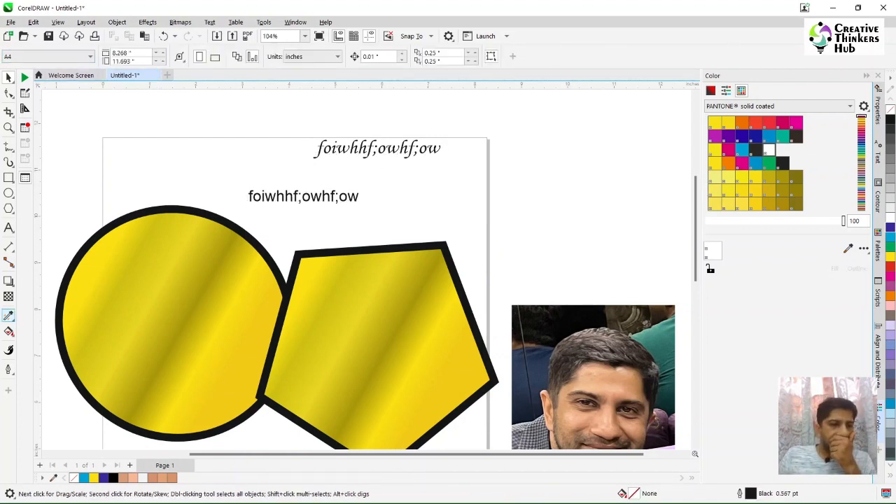
Include rotation and position in the eyedropper's transformations and copy the horizontal script text's attributes and transformations onto the Arial text
left_click(8, 316)
left_click(98, 56)
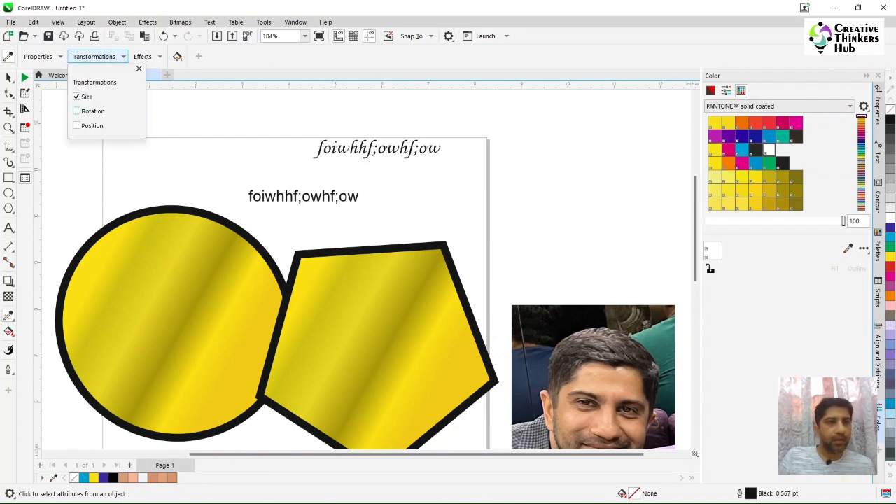
left_click(76, 111)
left_click(77, 126)
left_click(98, 56)
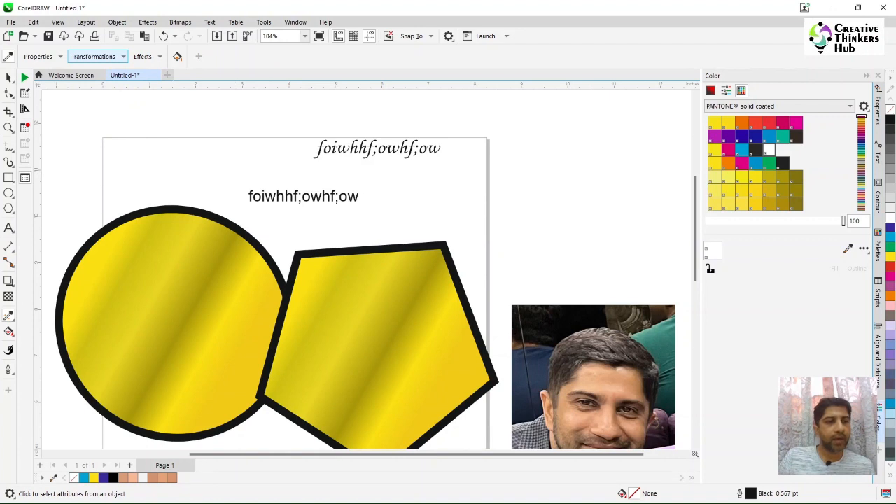
left_click(310, 191)
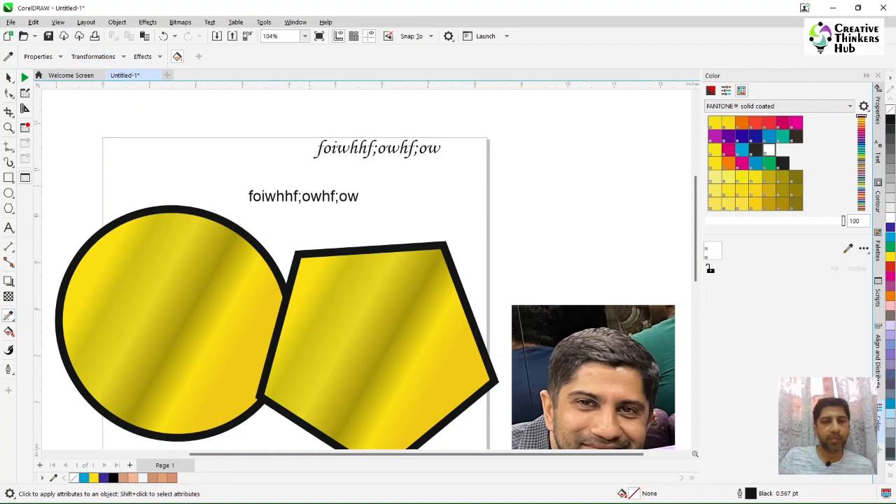
left_click(310, 195)
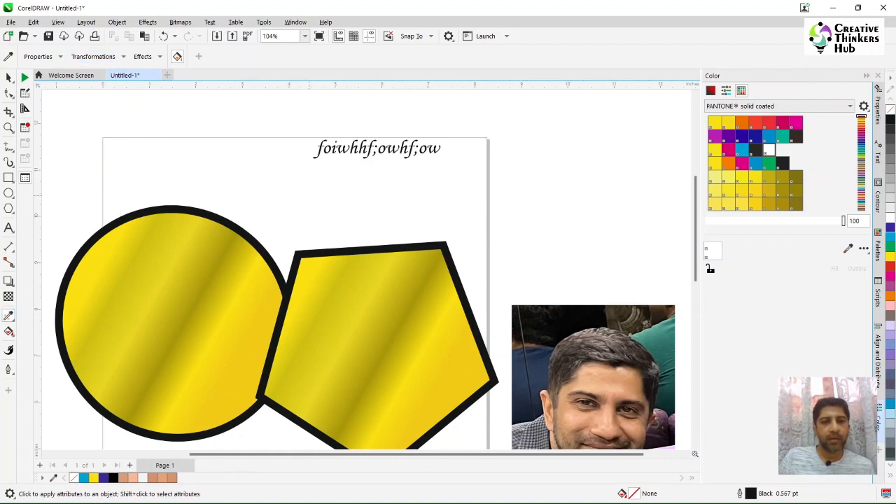
Separate the overlapping script texts by placing the front one about 0.5 inch lower, directly beneath the other
left_click(8, 77)
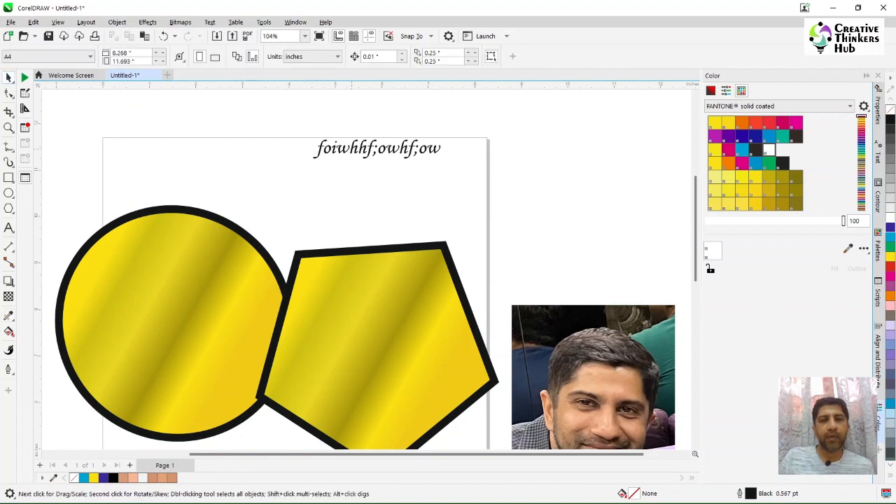
left_click(350, 149)
left_click_drag(349, 150, 344, 174)
right_click(344, 174)
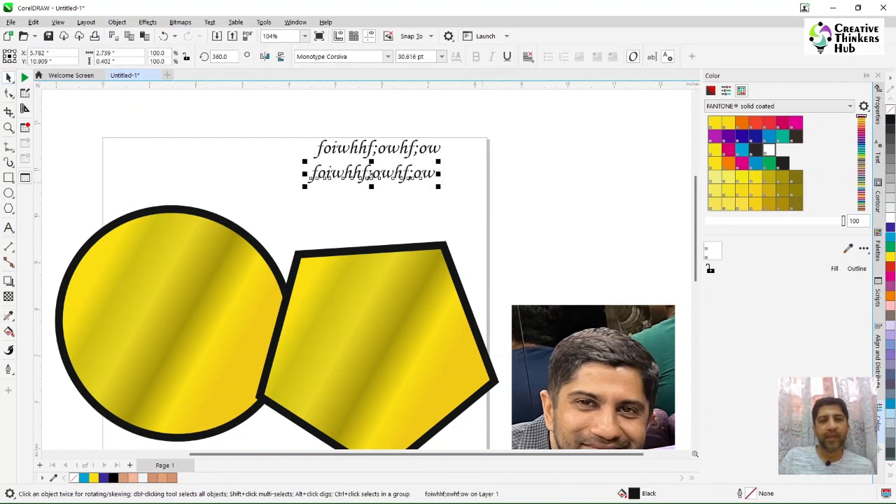
left_click(481, 203)
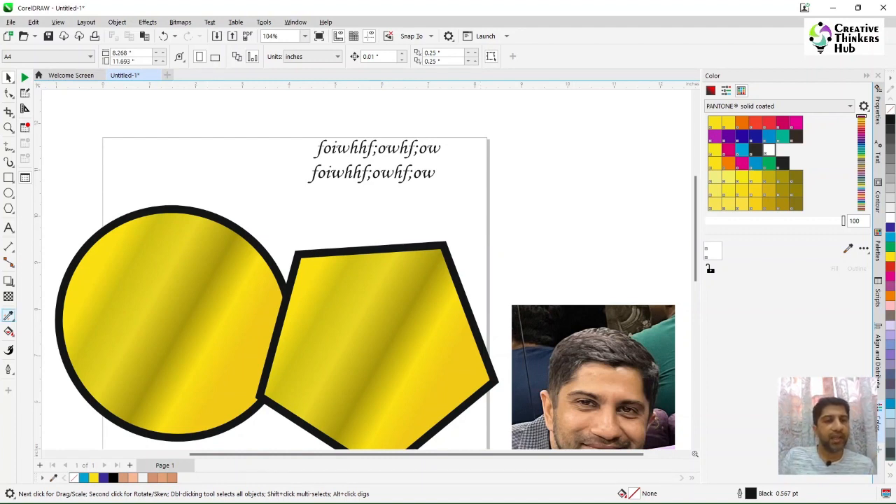
Examine the effects that the Attributes Eyedropper can copy and its mode for applying sampled attributes
left_click(9, 316)
left_click(144, 56)
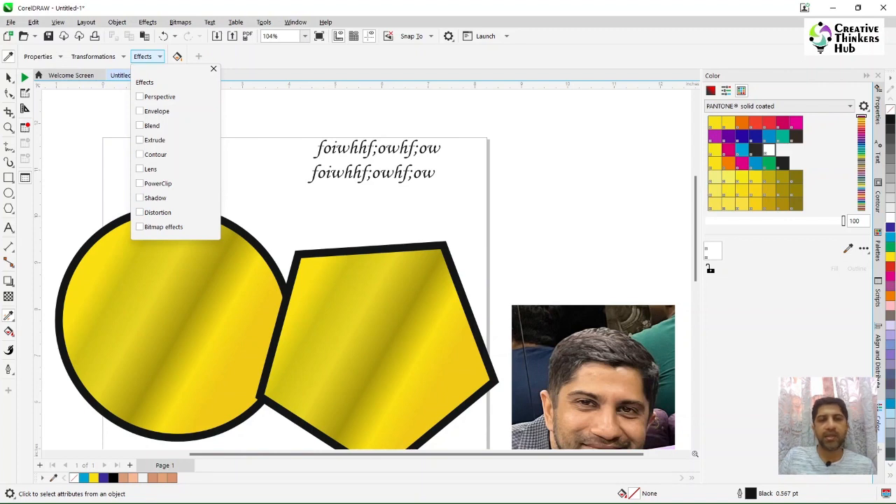
left_click(177, 56)
left_click(177, 57)
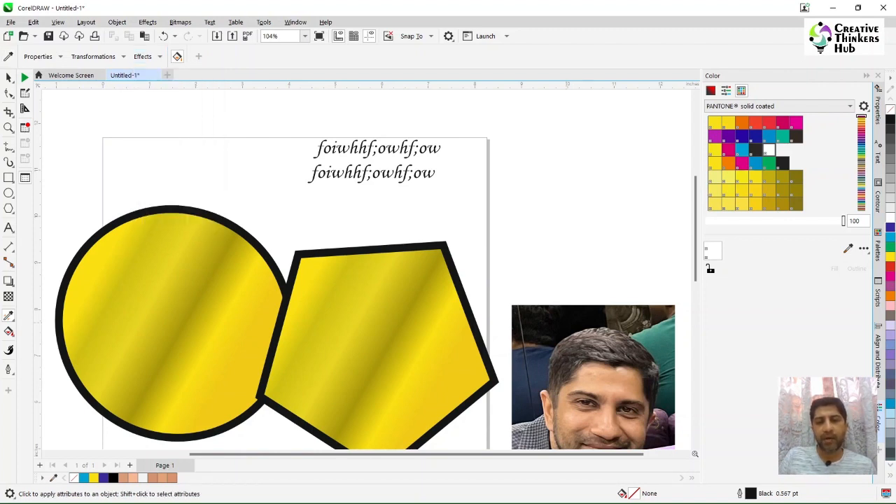
left_click(8, 77)
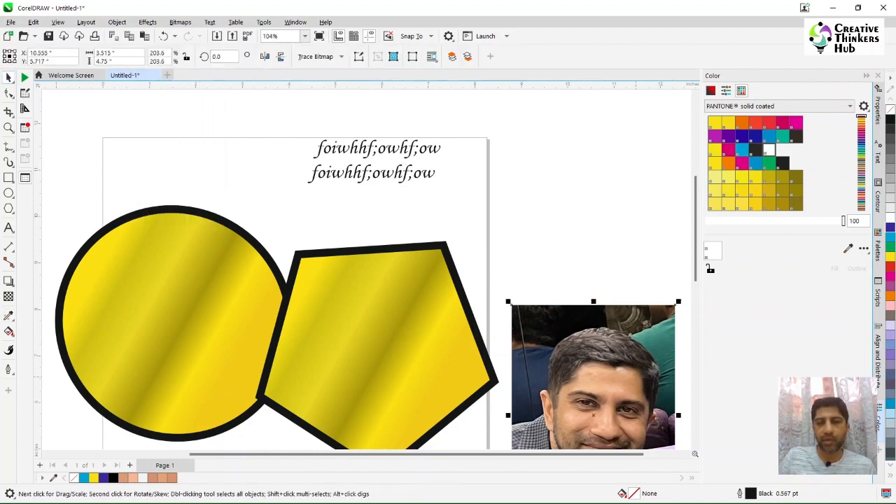
Move the portrait photo over the circle and pentagon and place it inside the circle as a PowerClip
left_click_drag(631, 369, 308, 252)
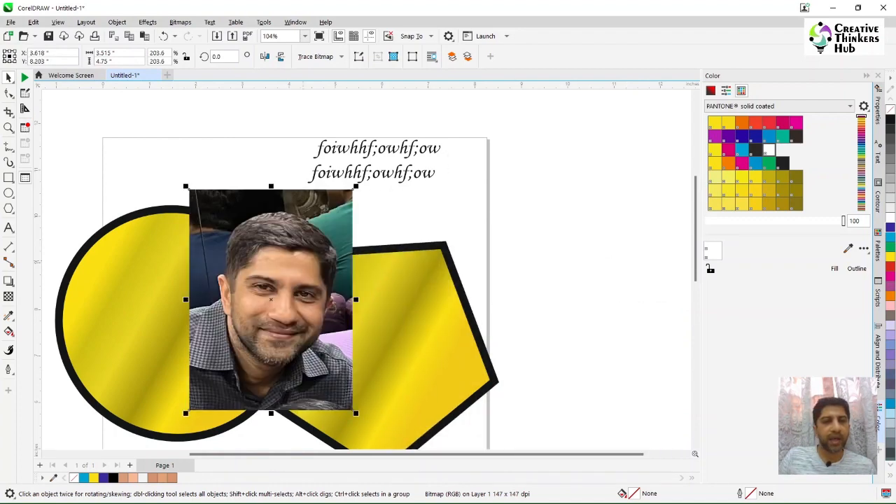
left_click(117, 21)
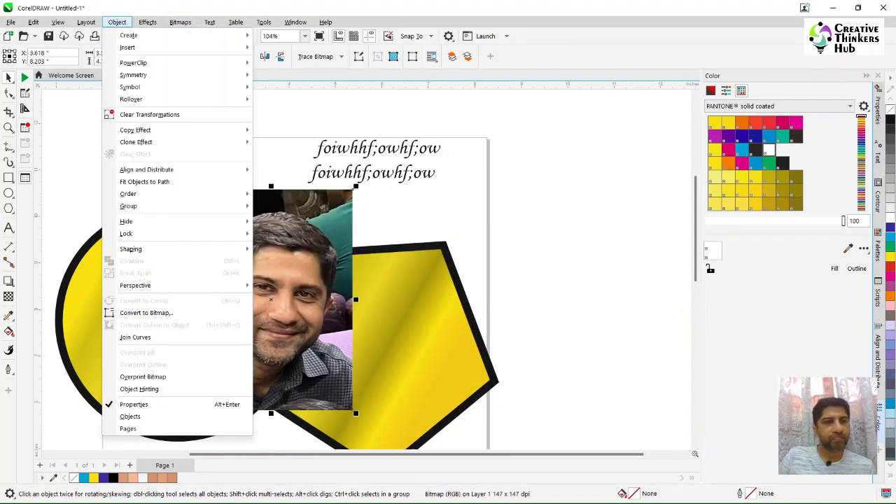
mouse_move(133, 62)
left_click(298, 63)
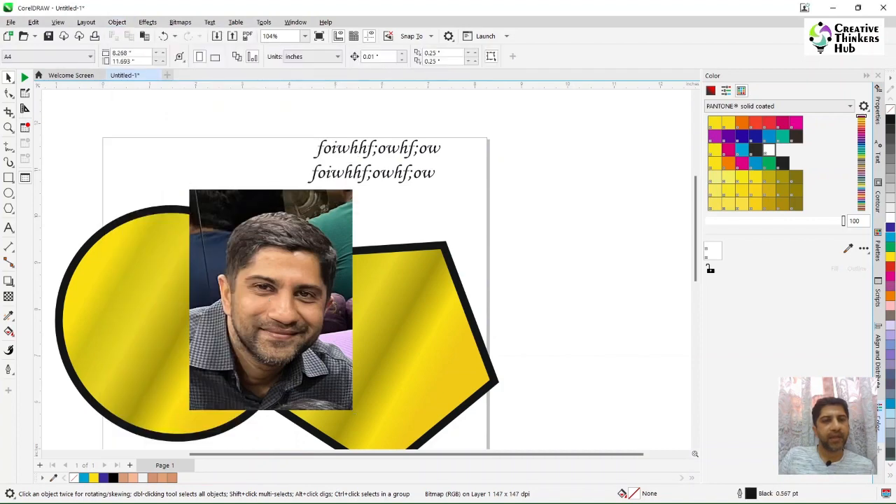
left_click(287, 318)
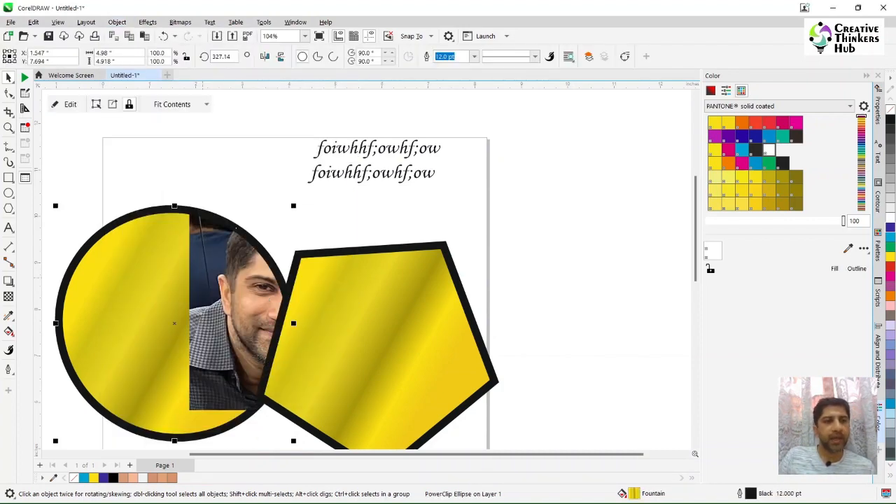
Edit the circle's PowerClip contents, enlarging and repositioning the photo so it fills the circle with the face centred, and finish editing
double_click(202, 278)
left_click_drag(243, 320, 120, 358)
left_click_drag(245, 213, 294, 147)
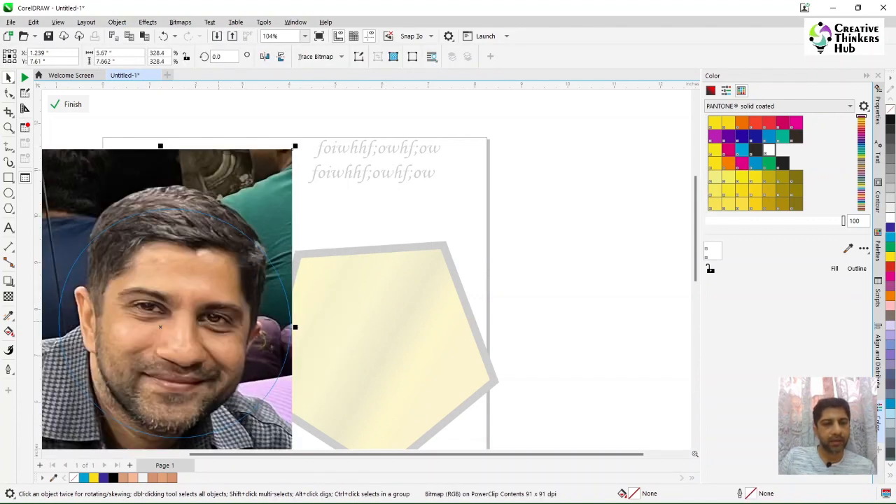
left_click_drag(160, 327, 167, 343)
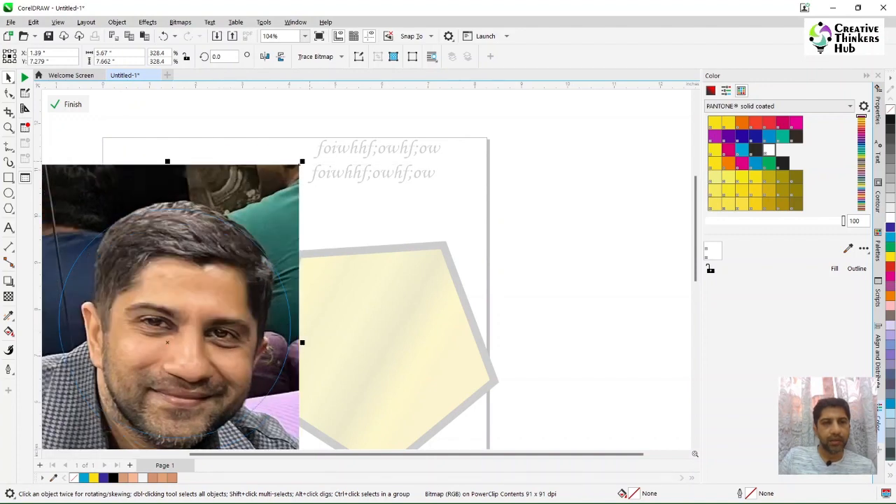
left_click_drag(301, 163, 288, 181)
left_click_drag(196, 341, 206, 340)
left_click(405, 215)
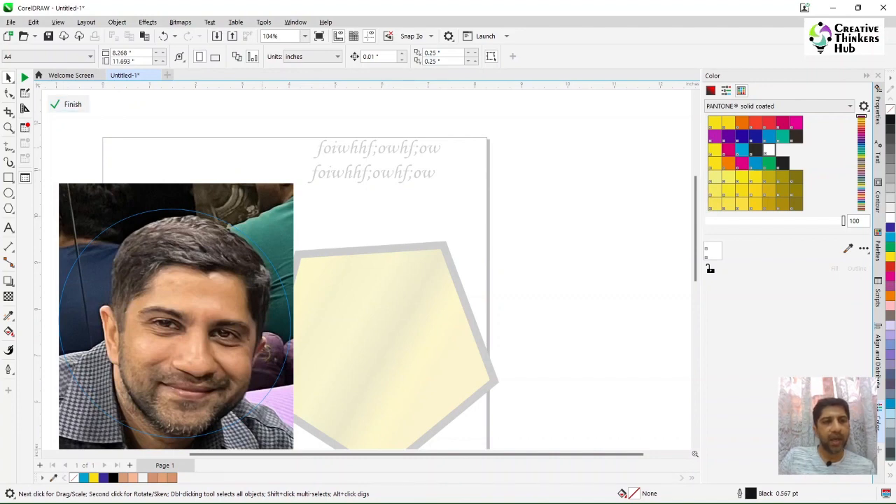
left_click(67, 105)
left_click(67, 104)
left_click(66, 104)
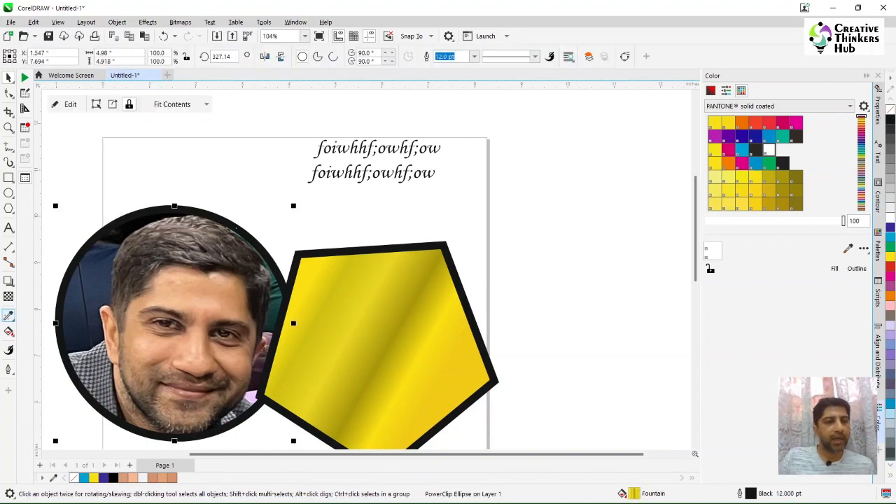
Include PowerClip in the Attributes Eyedropper's effects and copy the circle's photo PowerClip onto the pentagon
left_click(8, 315)
left_click(143, 56)
left_click(139, 183)
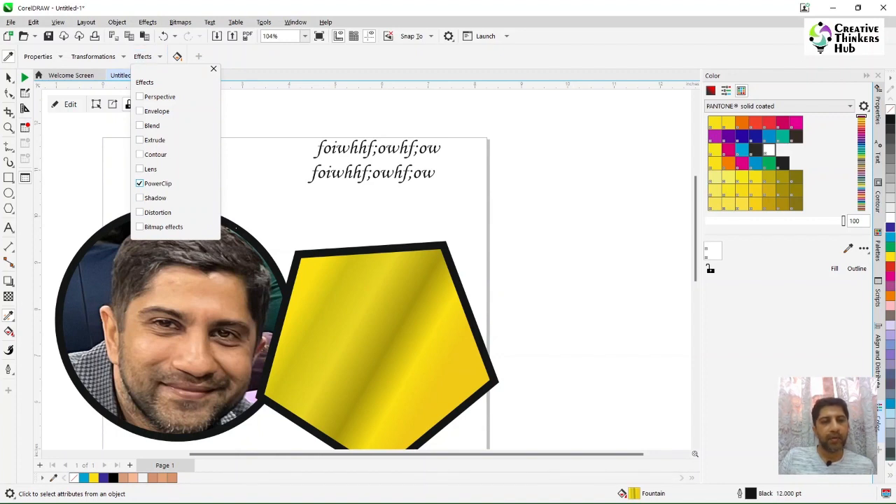
key("Escape")
left_click(347, 328)
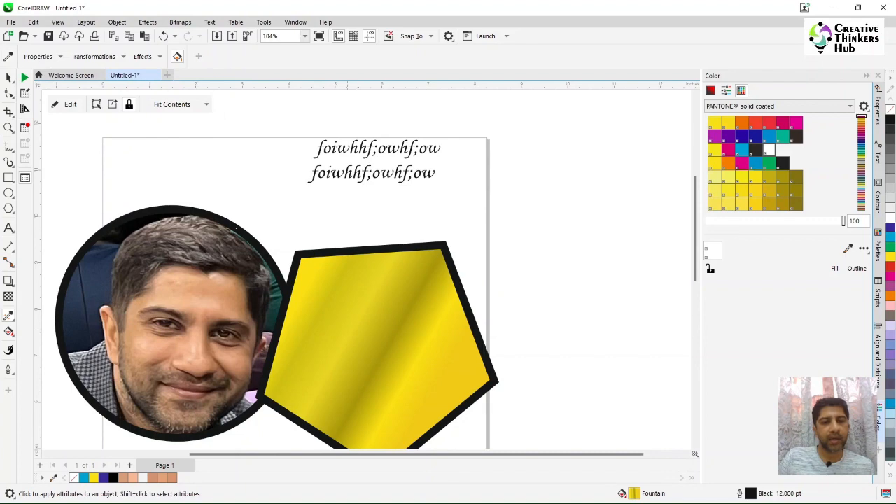
left_click(236, 228)
key("ctrl+z")
key("space")
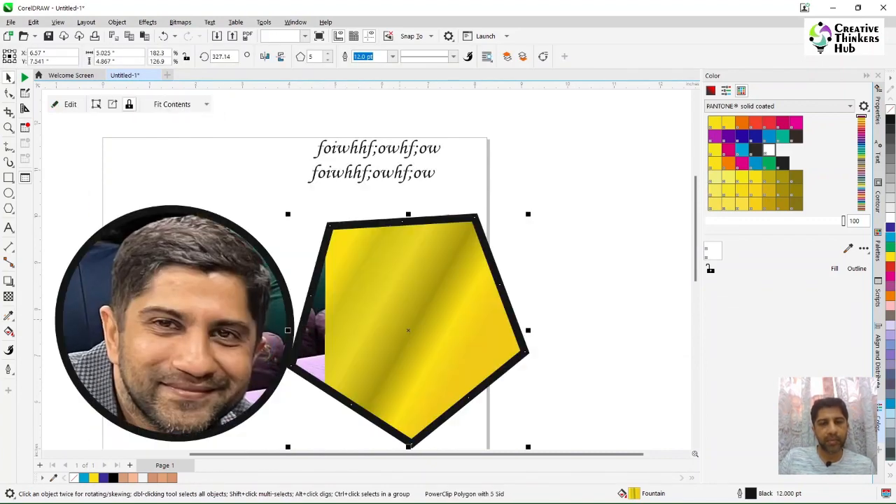
Move the pentagon about 1 inch to the right of its place beside the circle and reposition its clipped photo to fill the frame
left_click_drag(408, 330, 458, 330)
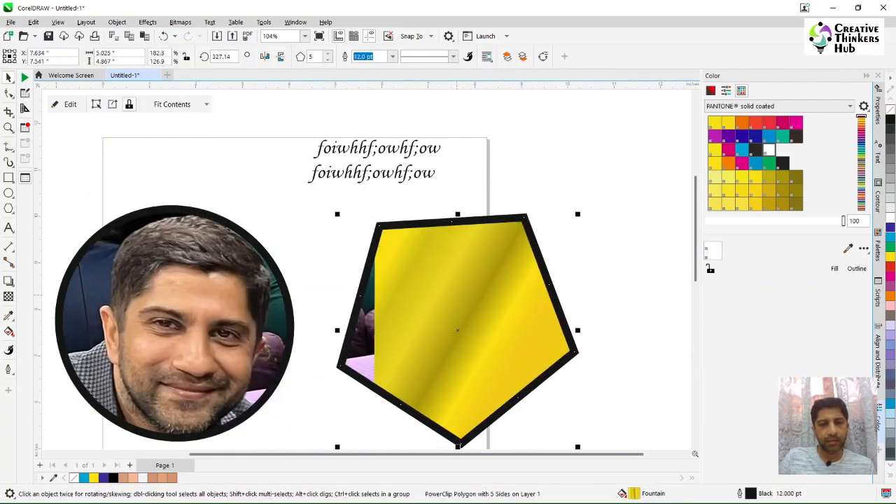
double_click(458, 330)
left_click_drag(253, 298, 453, 294)
left_click(66, 105)
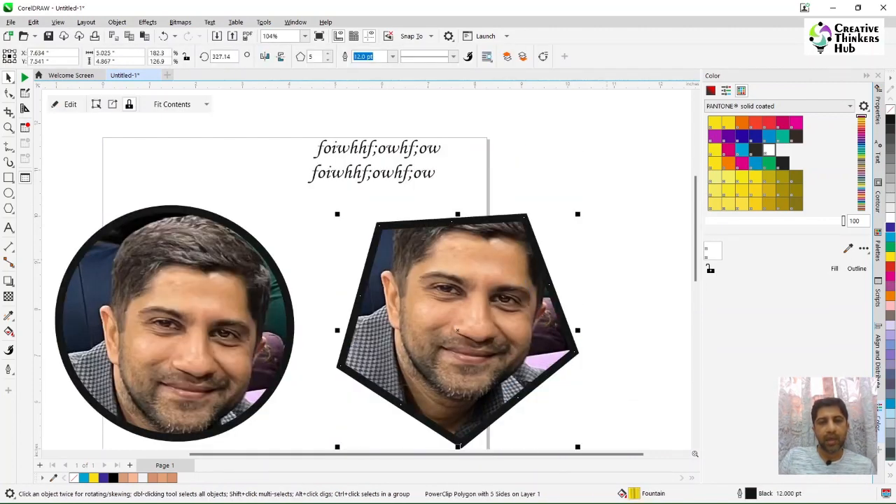
key("Escape")
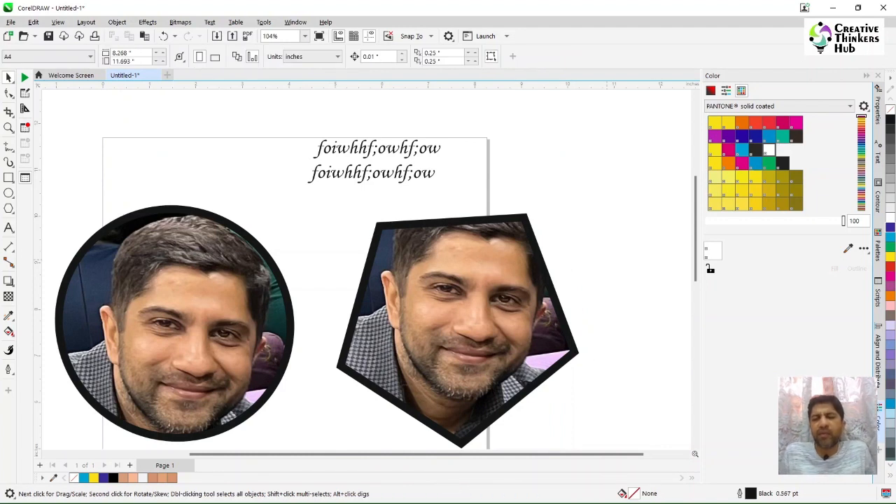